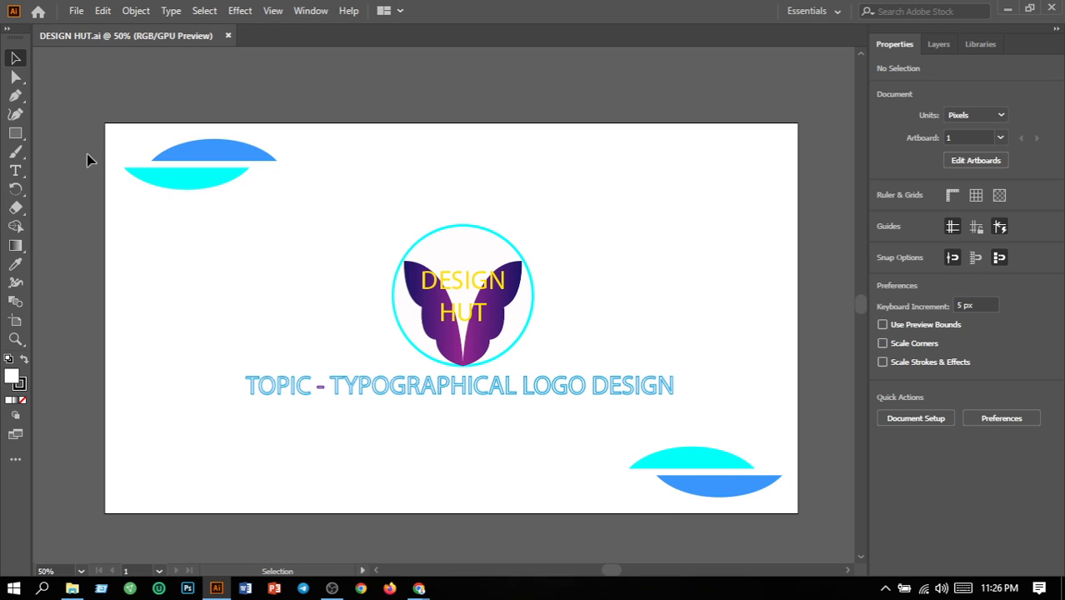
Delete the word "TYPOGRAPHICAL" from the topic line below the logo
double_click(518, 389)
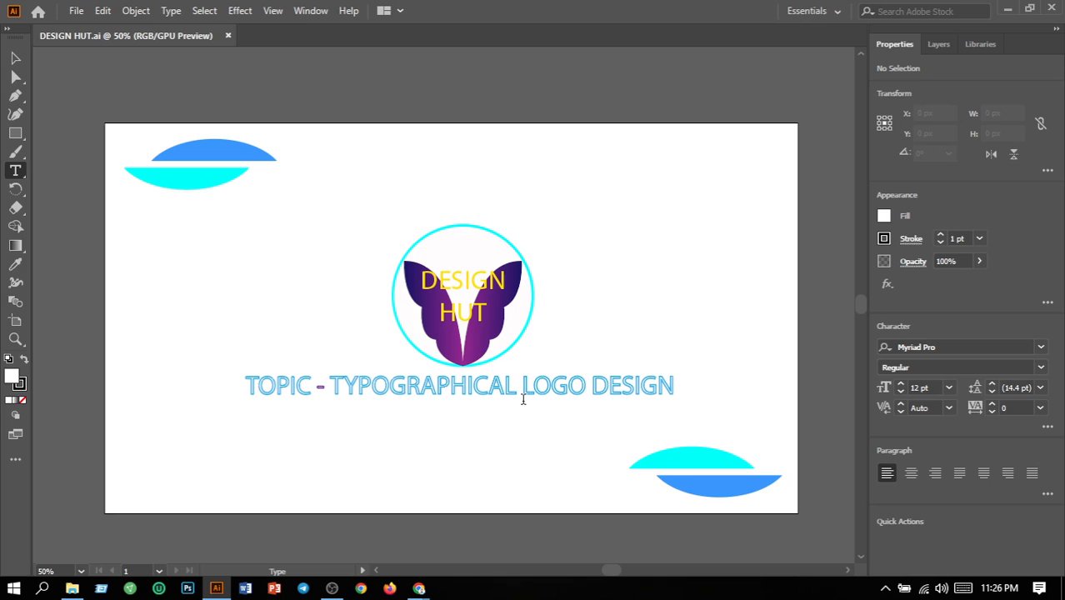
key(Escape)
key(BackSpace)
key(BackSpace)
key(BackSpace)
key(BackSpace)
key(BackSpace)
key(BackSpace)
key(BackSpace)
key(BackSpace)
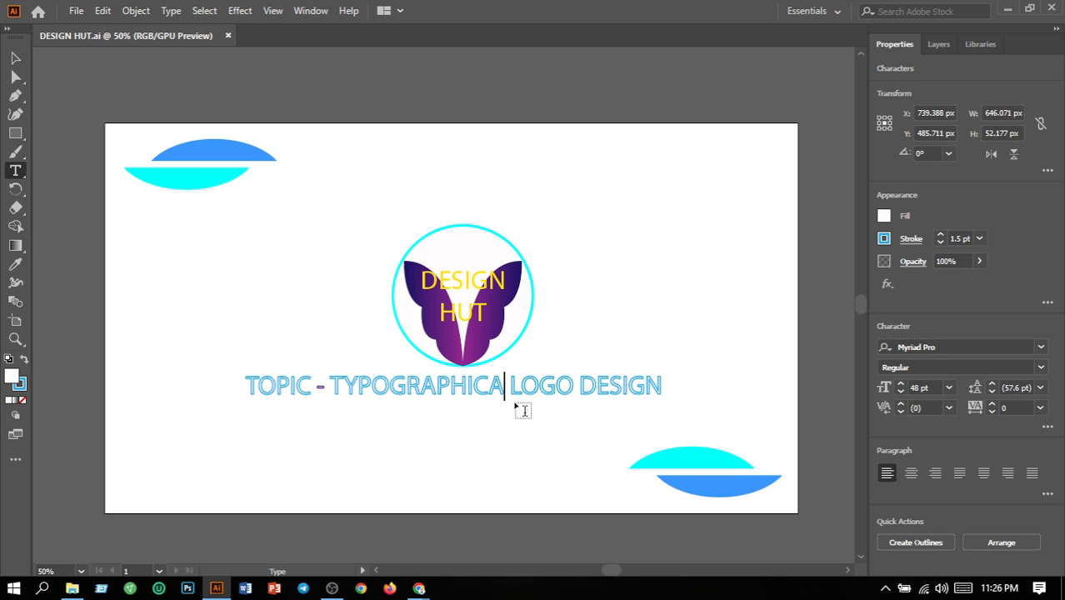
key(BackSpace)
key(BackSpace)
key(BackSpace)
key(BackSpace)
key(BackSpace)
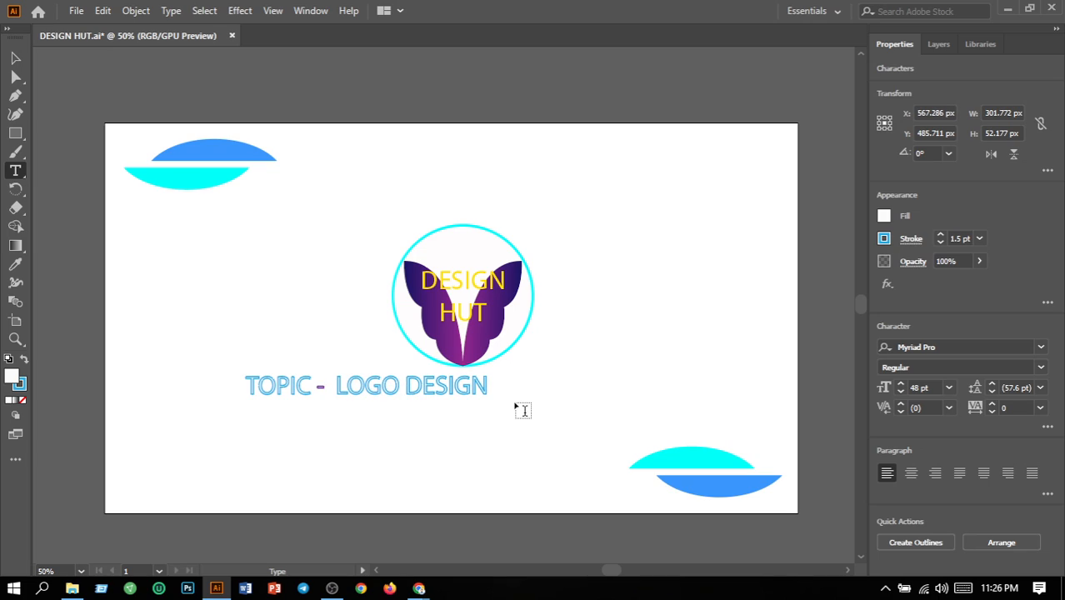
Insert "ICONIC" before "LOGO DESIGN" in the topic line and finish editing the text
text(I)
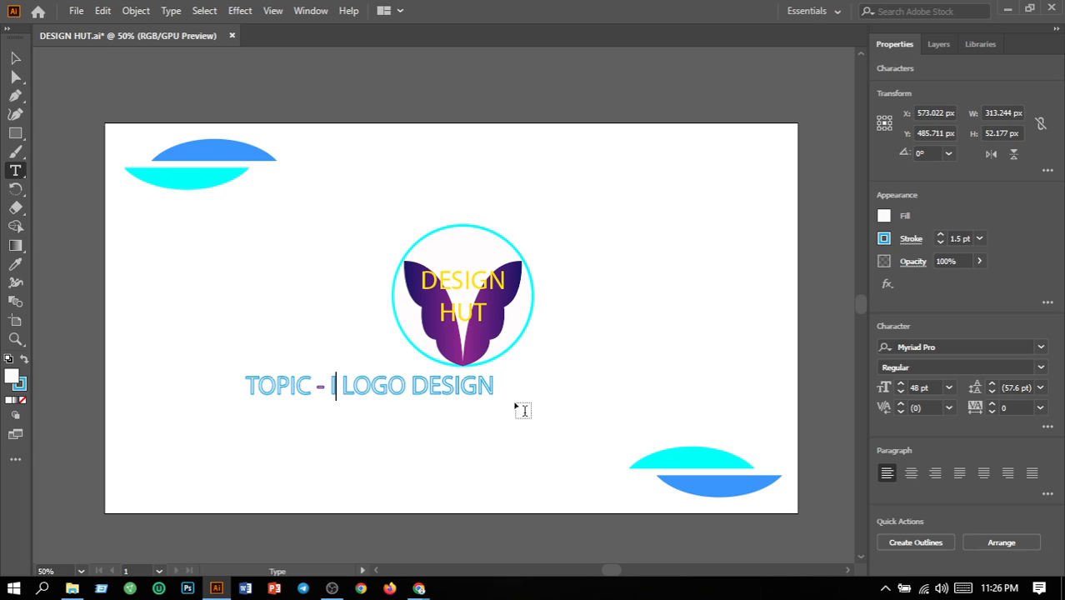
text(co)
key(BackSpace)
key(BackSpace)
text(C)
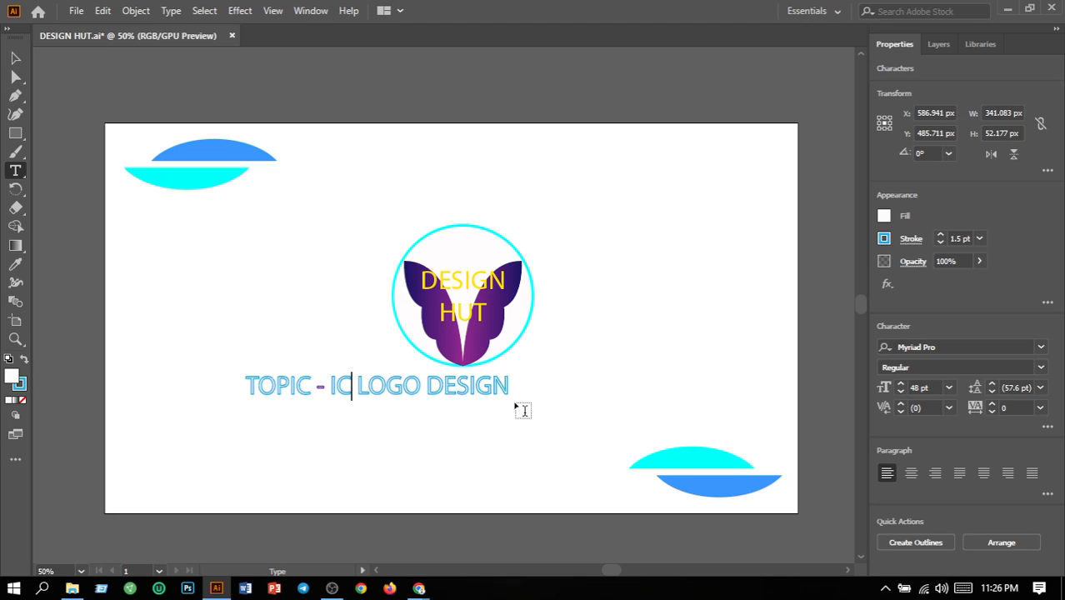
text(O)
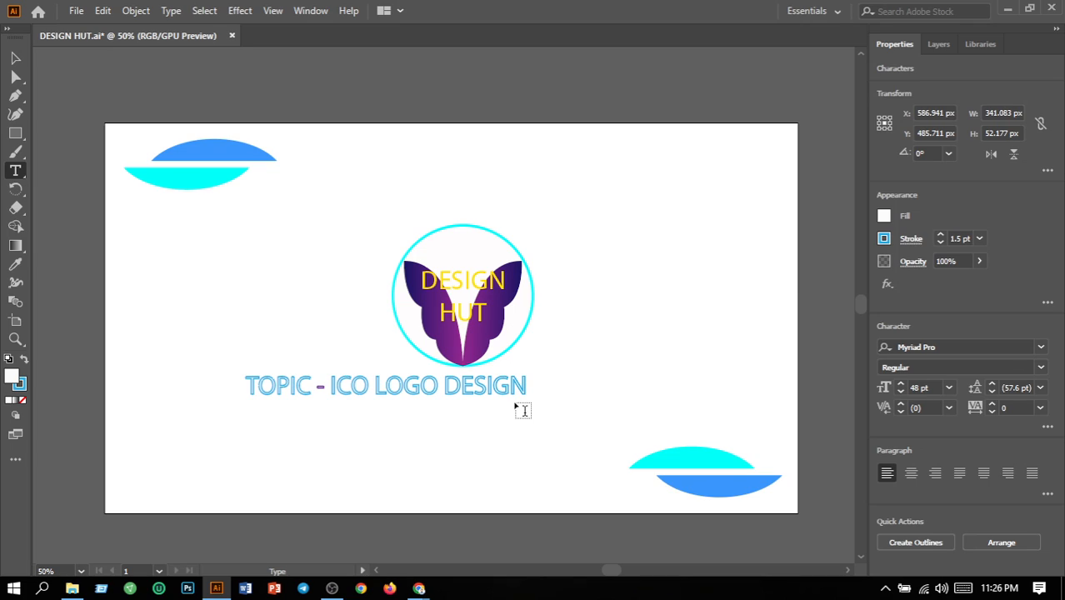
text(NIC)
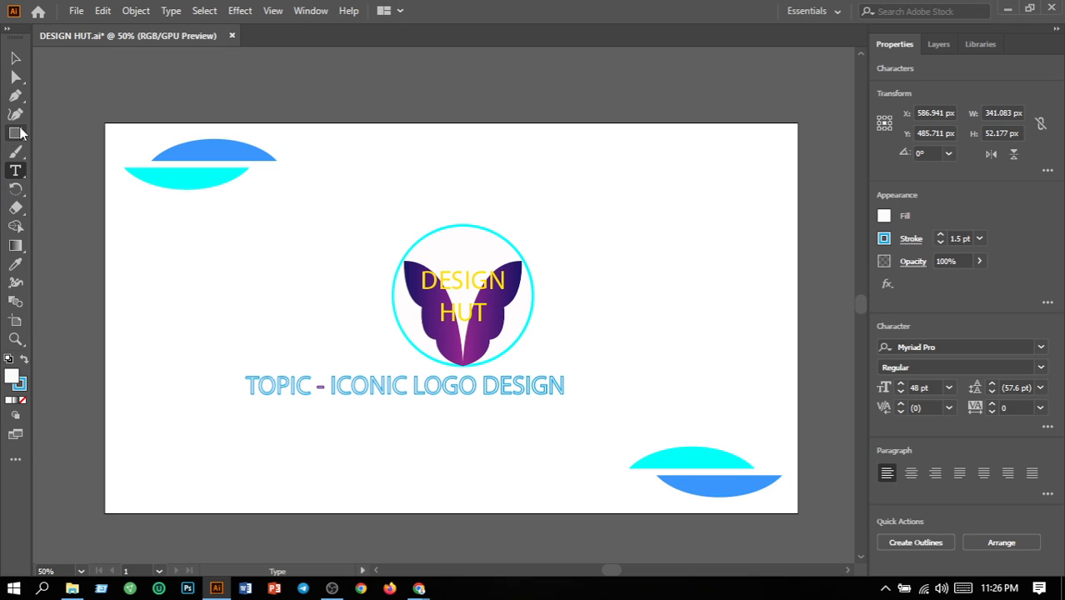
click(15, 57)
click(184, 364)
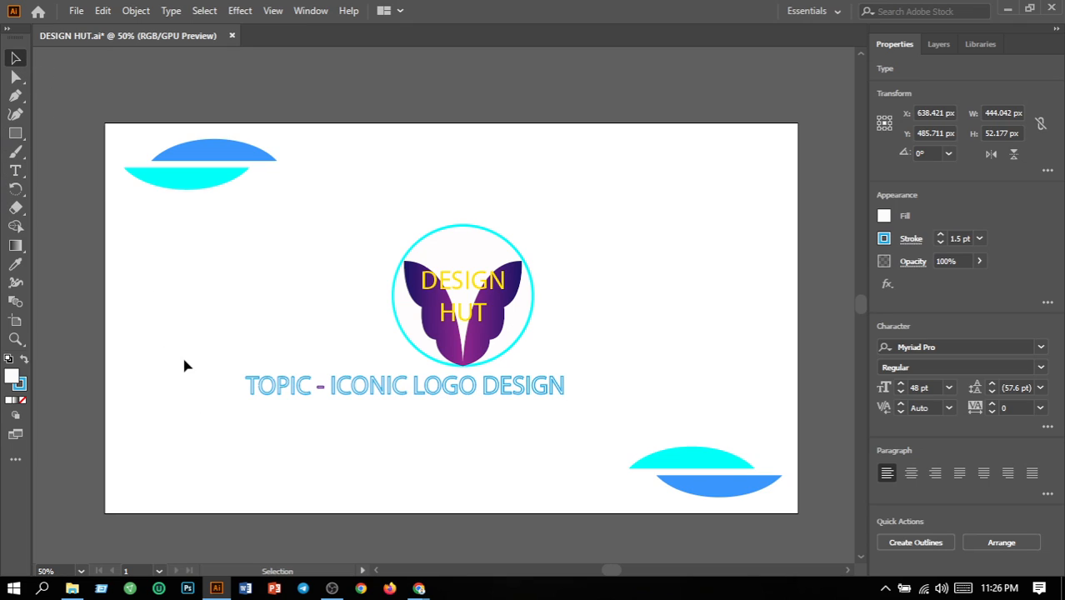
Move the whole "TOPIC - ICONIC LOGO DESIGN" line to the right so it is centred beneath the circular logo
drag(209, 381, 595, 427)
key(Right)
key(Right)
key(Right)
key(Right)
key(Right)
key(Right)
key(Right)
key(Right)
key(Right)
key(Right)
key(Right)
key(Right)
key(Right)
key(Right)
key(Right)
key(Right)
key(Right)
key(Right)
key(Right)
key(Right)
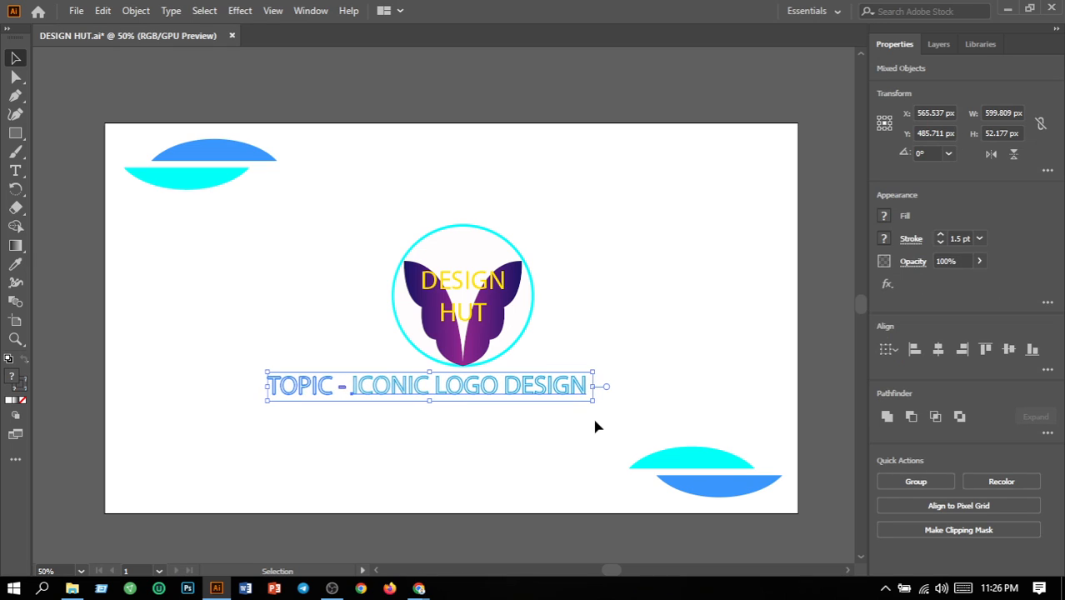
key(Right)
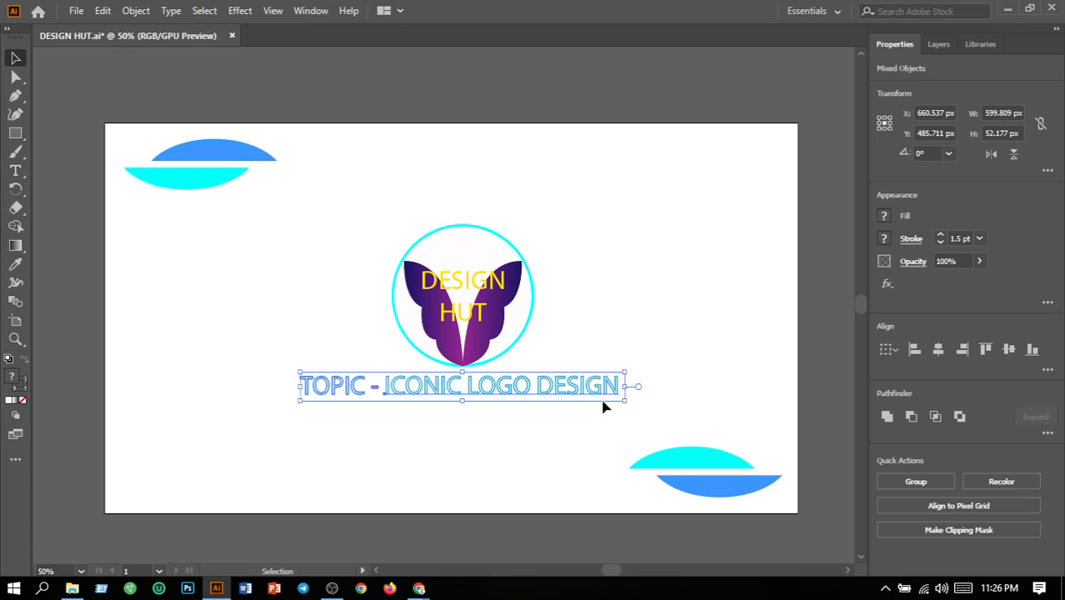
click(608, 313)
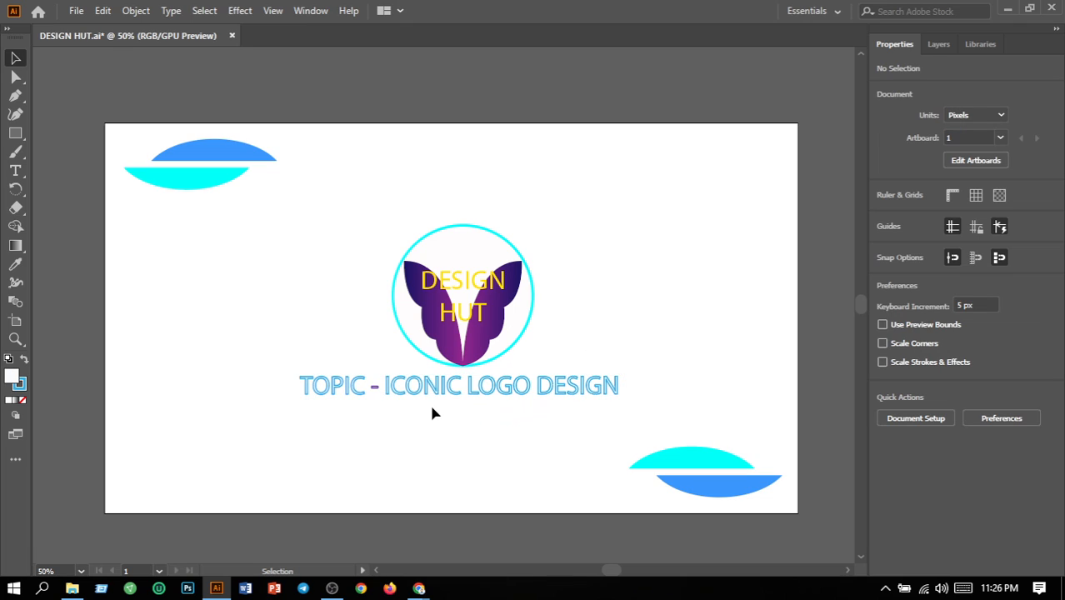
Fill both cyan curved shapes in the artboard corners with dark grey 3D3D3D
click(699, 465)
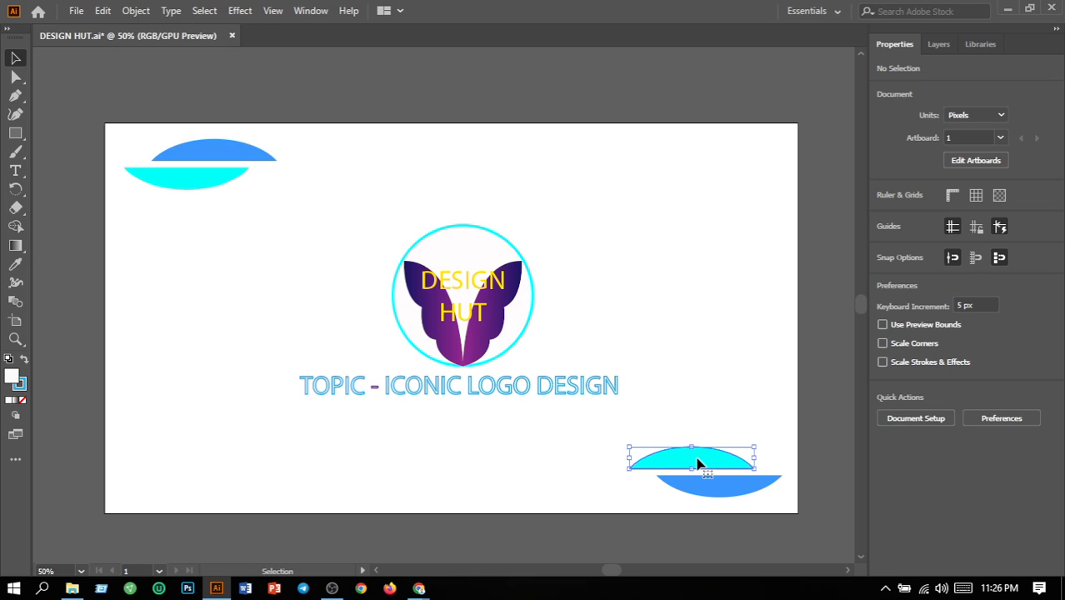
shift+click(209, 182)
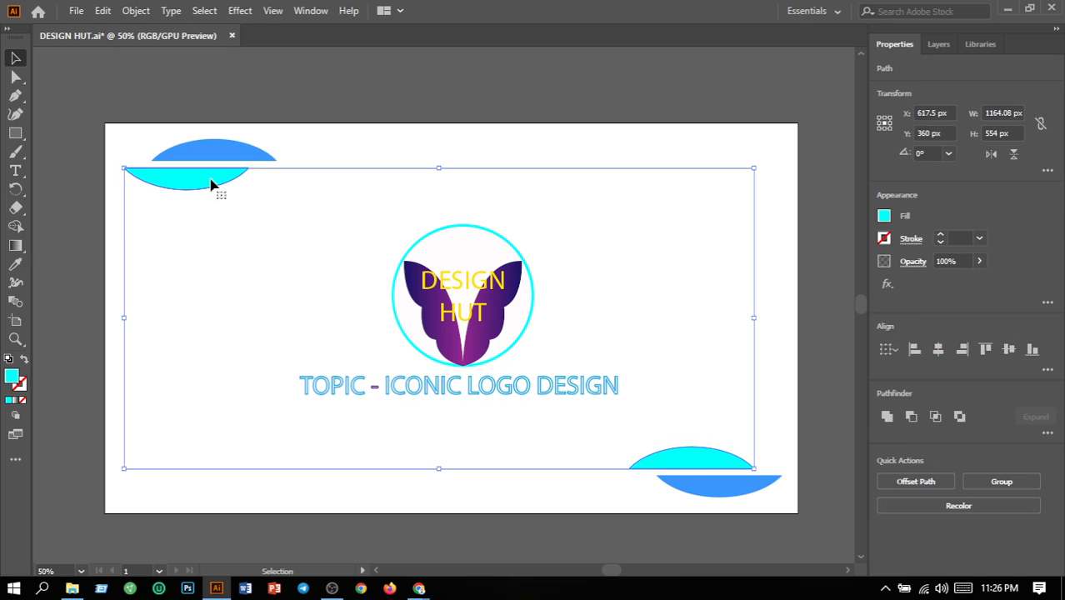
double_click(15, 379)
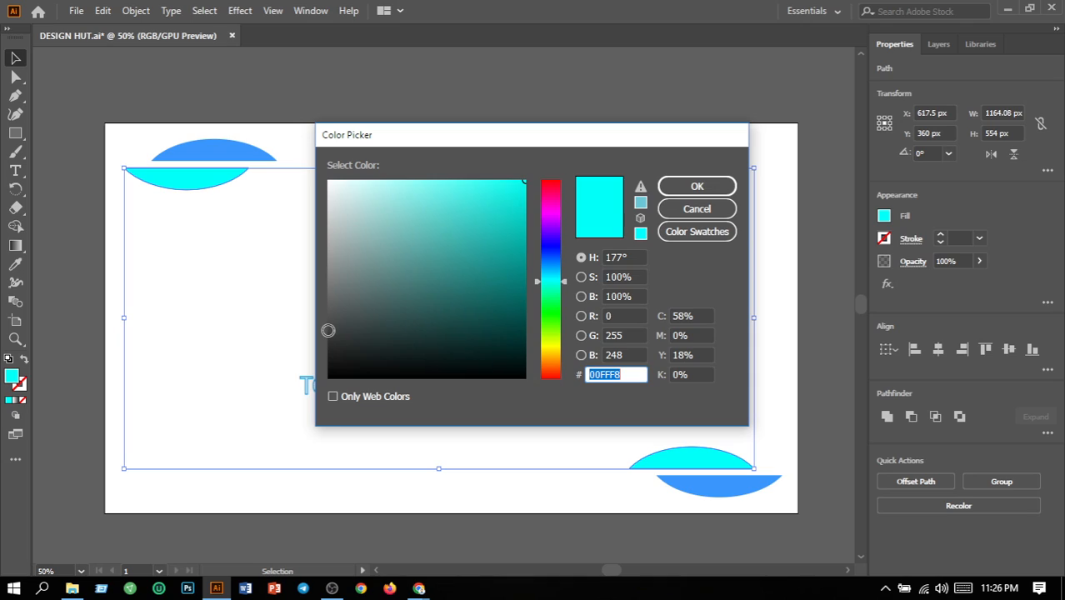
click(329, 331)
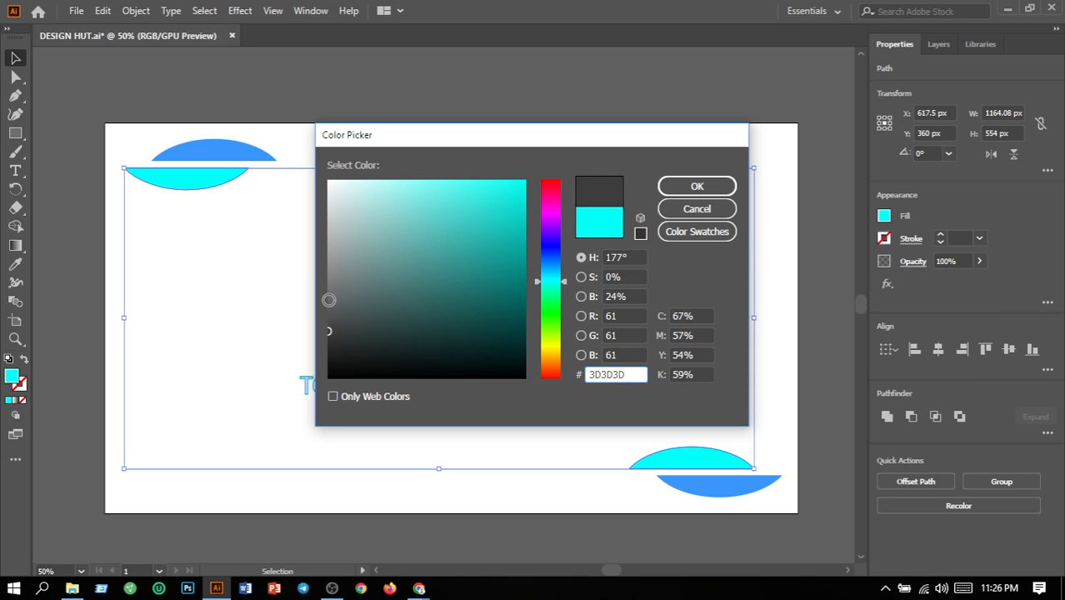
click(691, 185)
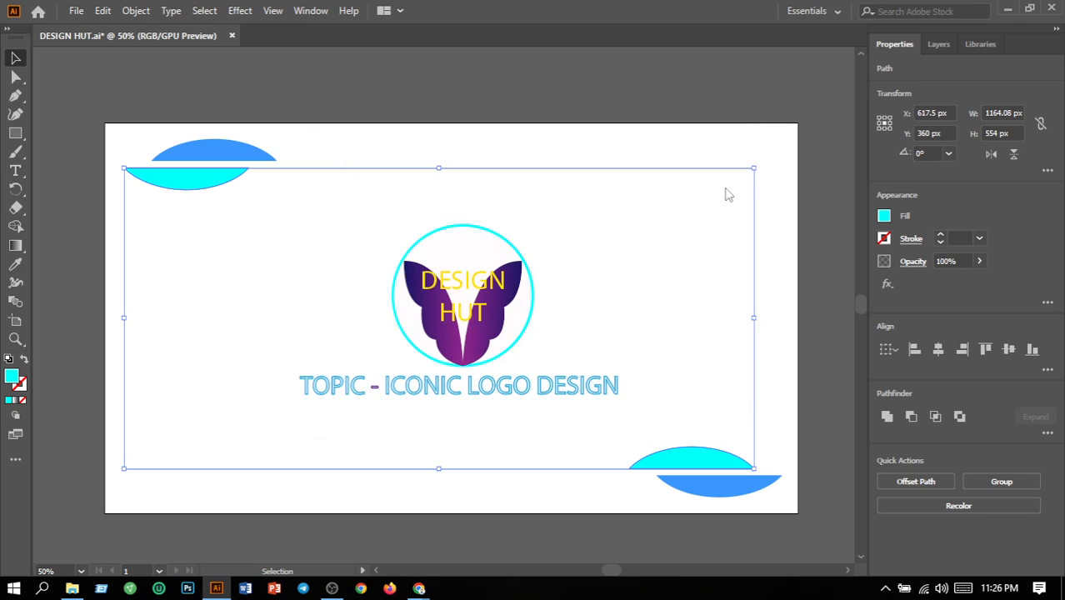
click(779, 227)
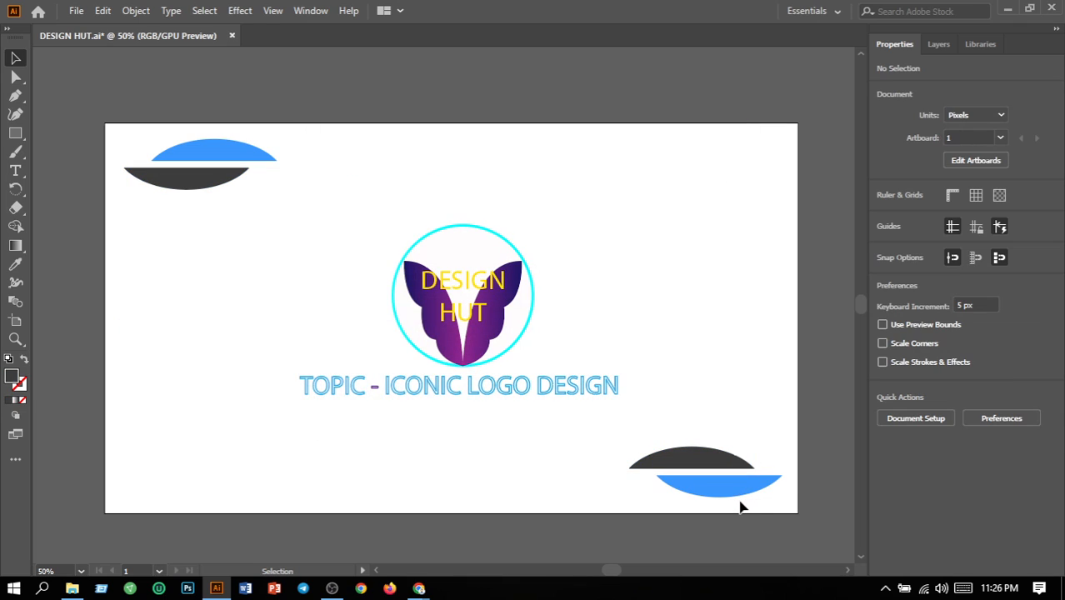
Fill both blue curved shapes in the artboard corners with black
drag(783, 503, 667, 469)
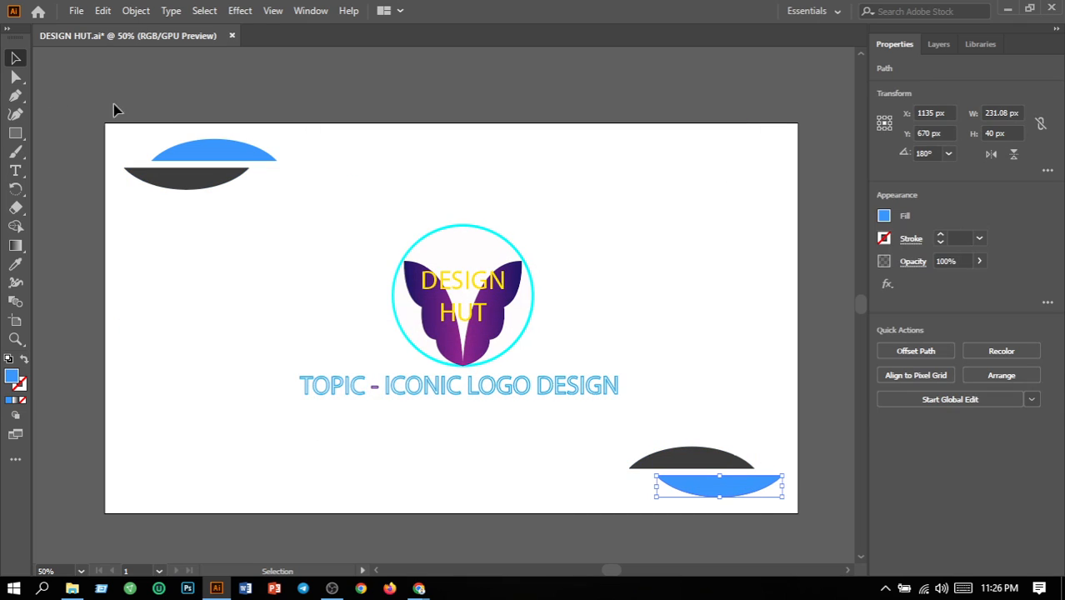
shift+click(232, 155)
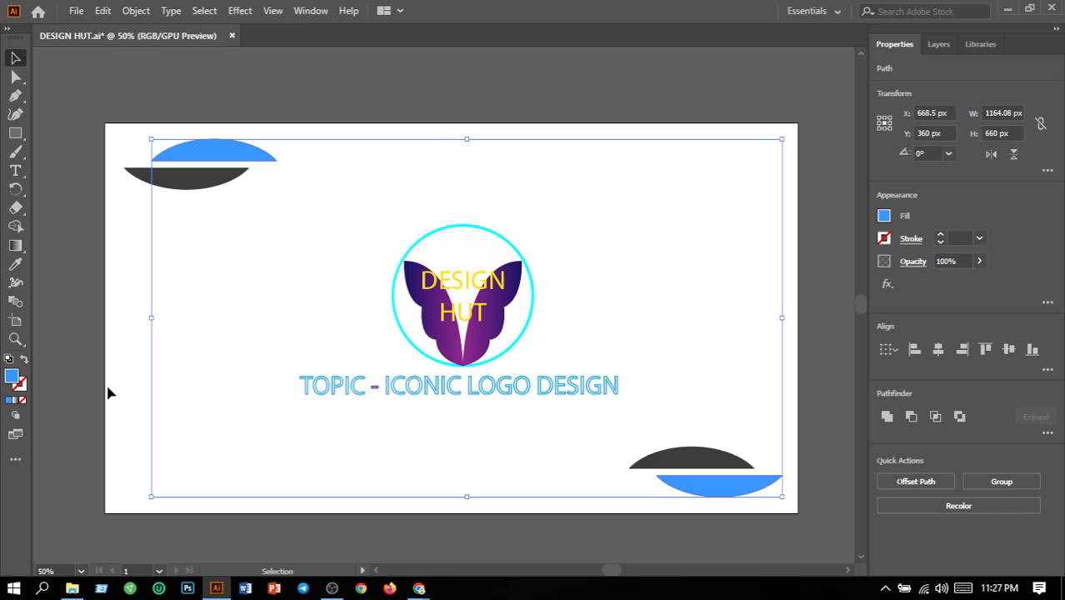
double_click(17, 379)
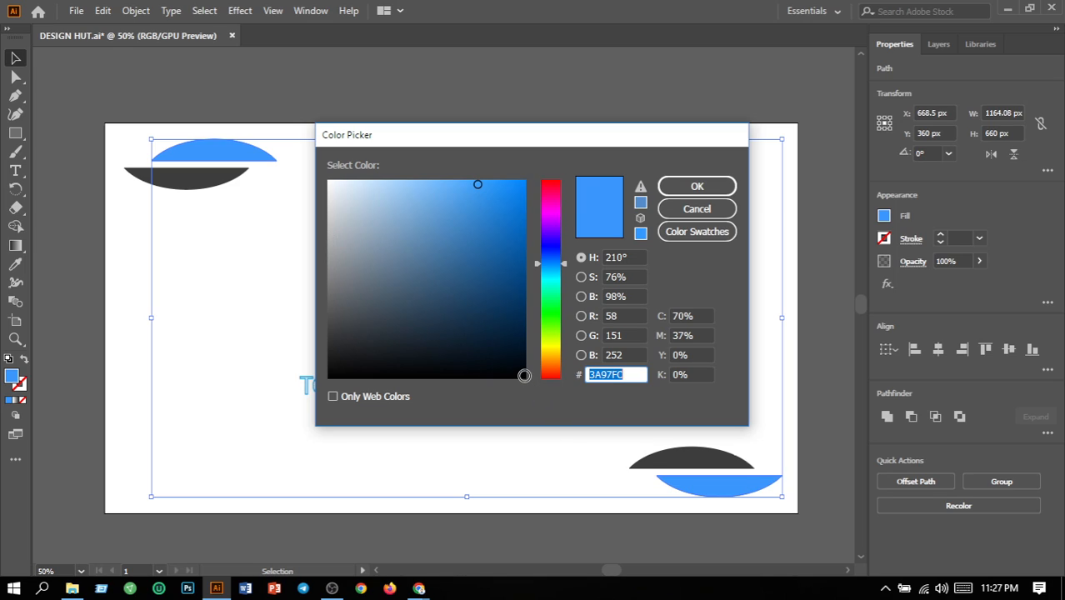
click(525, 376)
click(698, 187)
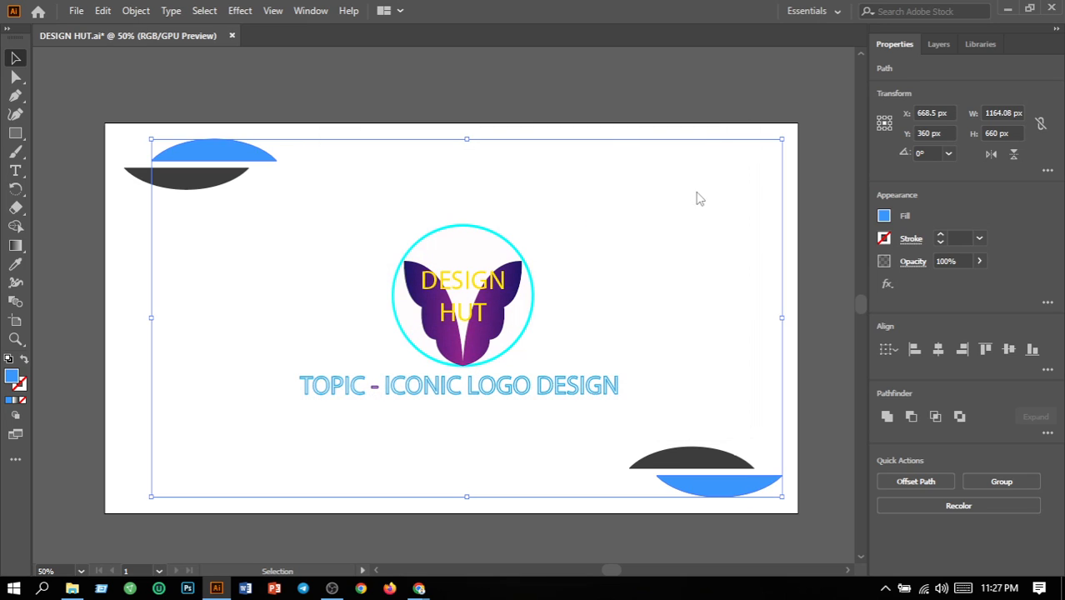
click(613, 137)
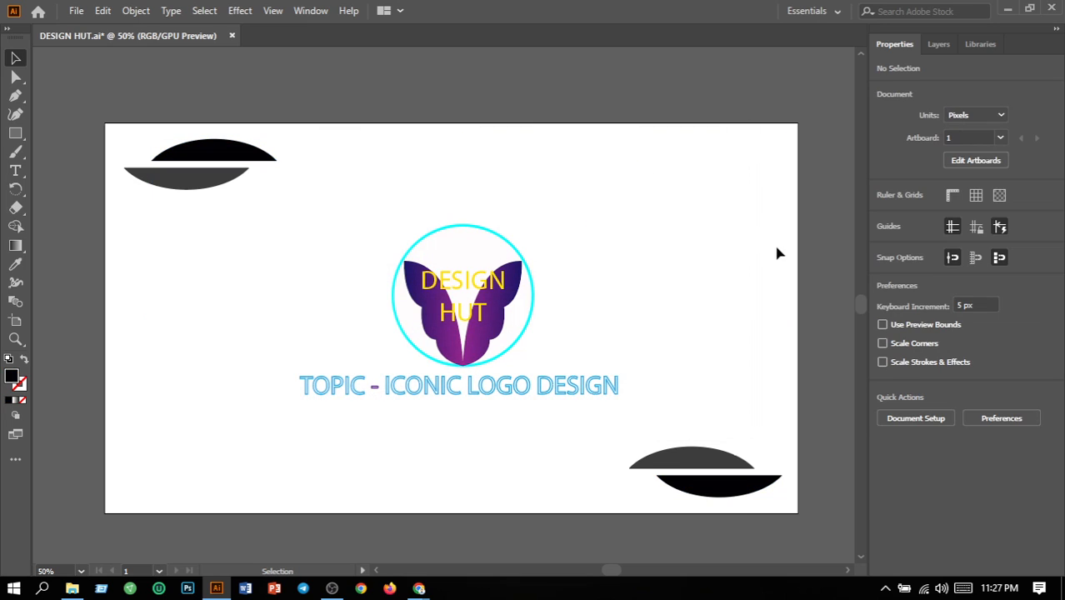
Change the stroke of the circle around the butterfly logo to a dark grey swatch
click(523, 336)
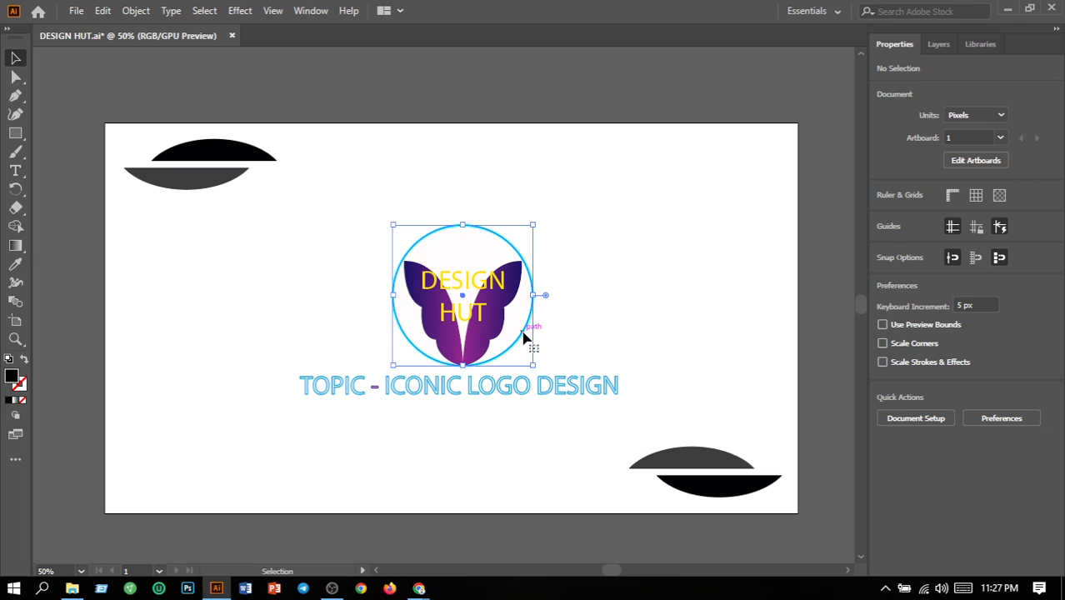
click(883, 240)
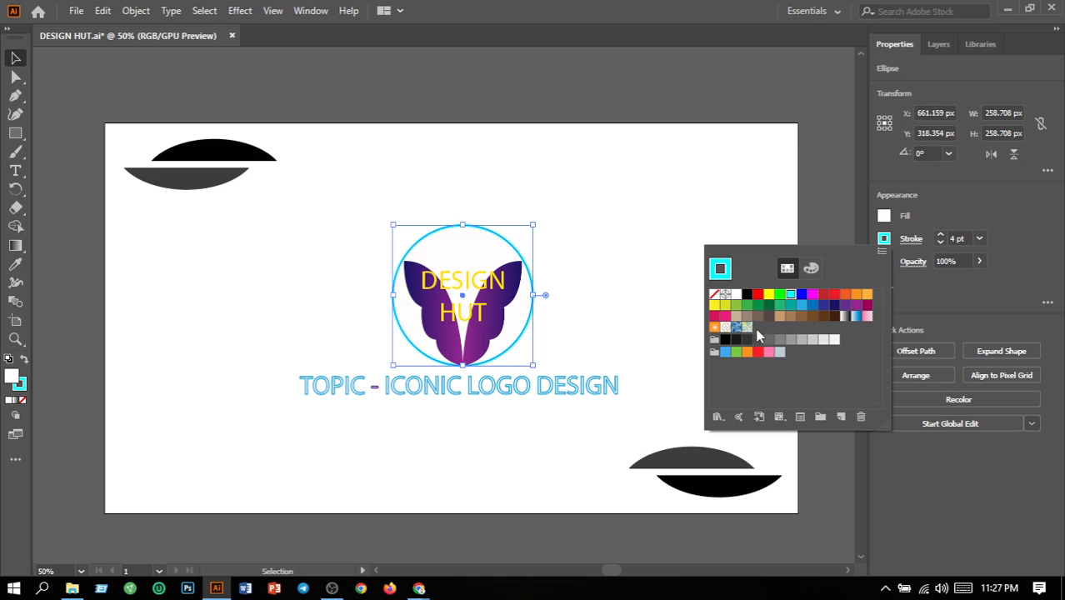
click(747, 341)
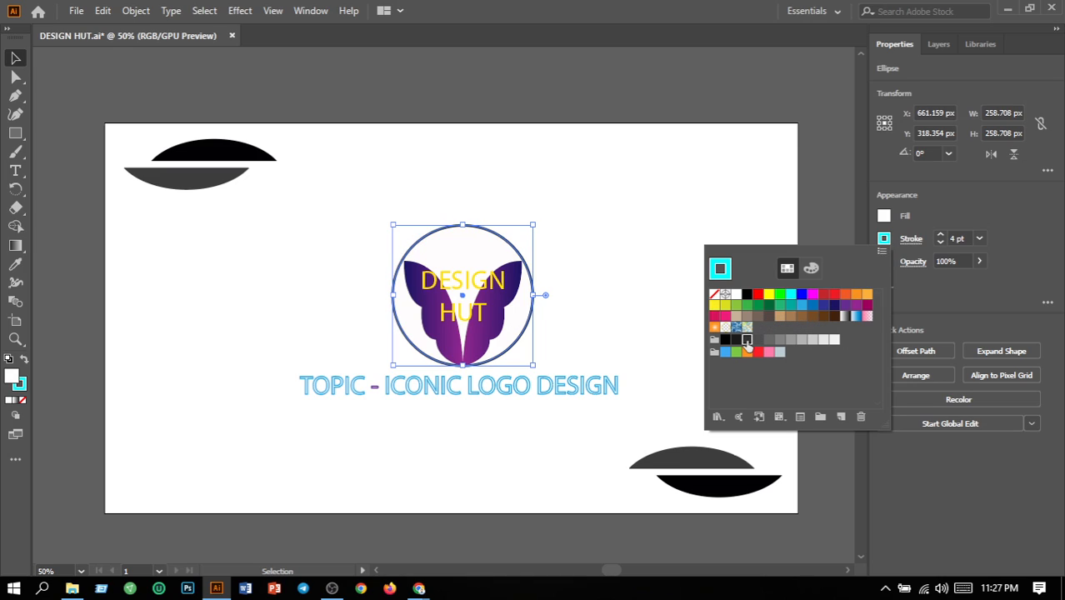
click(633, 293)
click(633, 293)
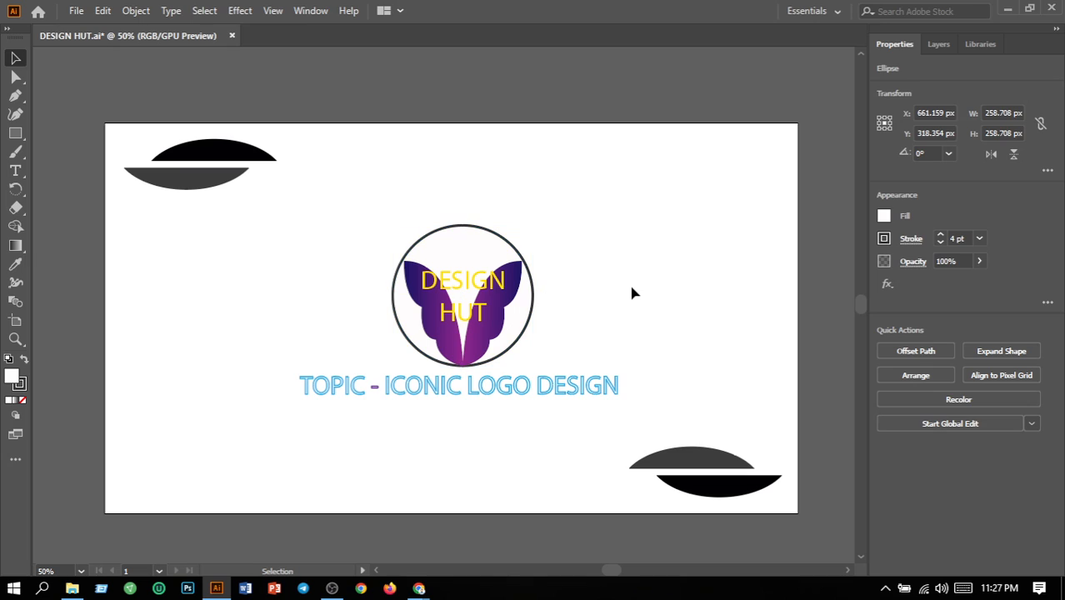
Change the fill of the "DESIGN HUT" text to red FF0000
click(482, 321)
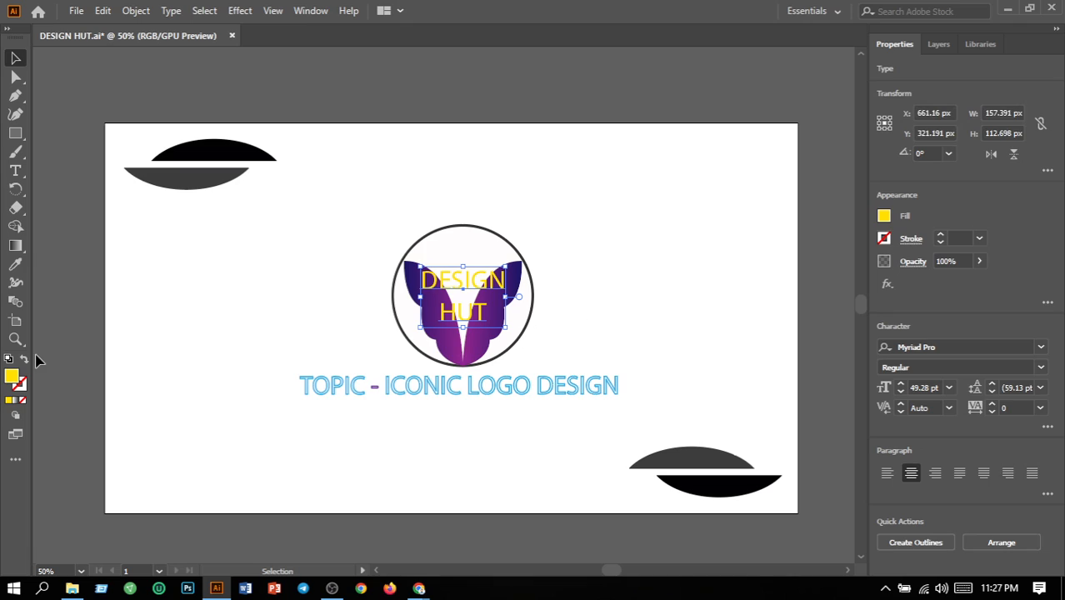
double_click(11, 378)
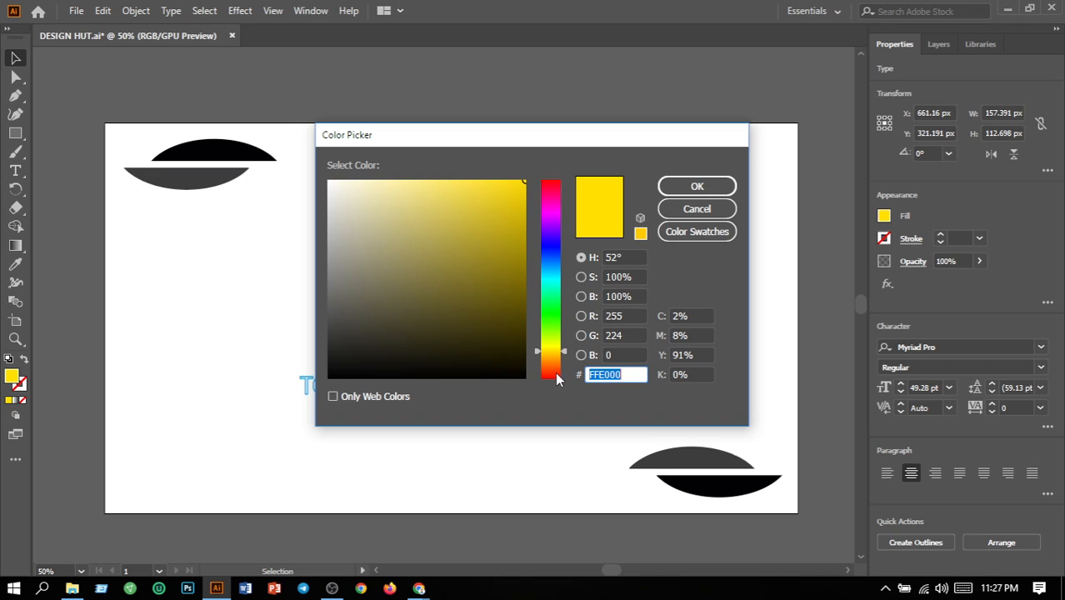
drag(555, 371, 561, 426)
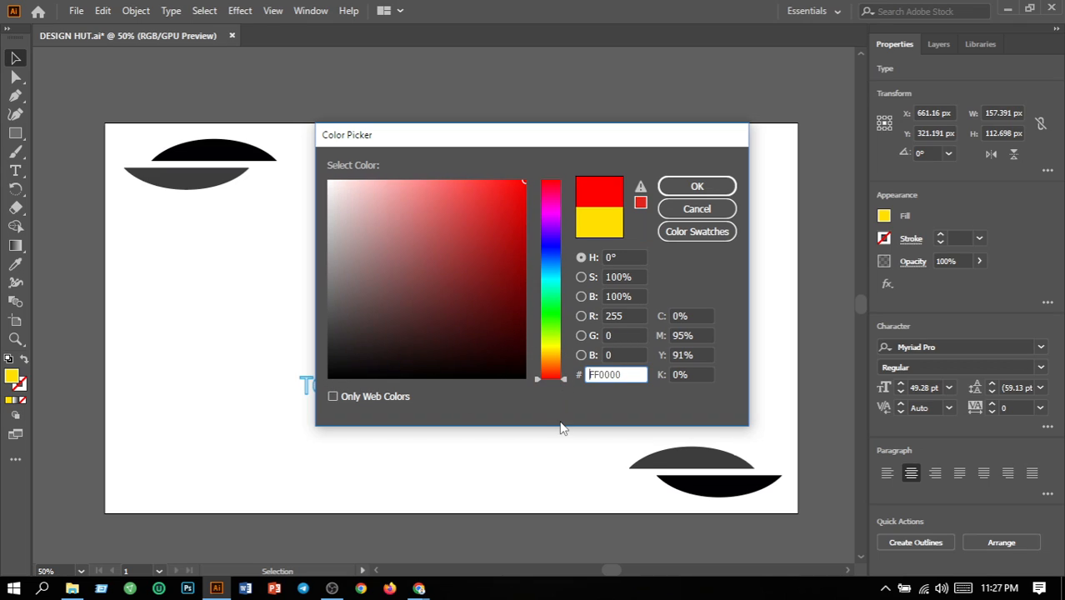
click(713, 188)
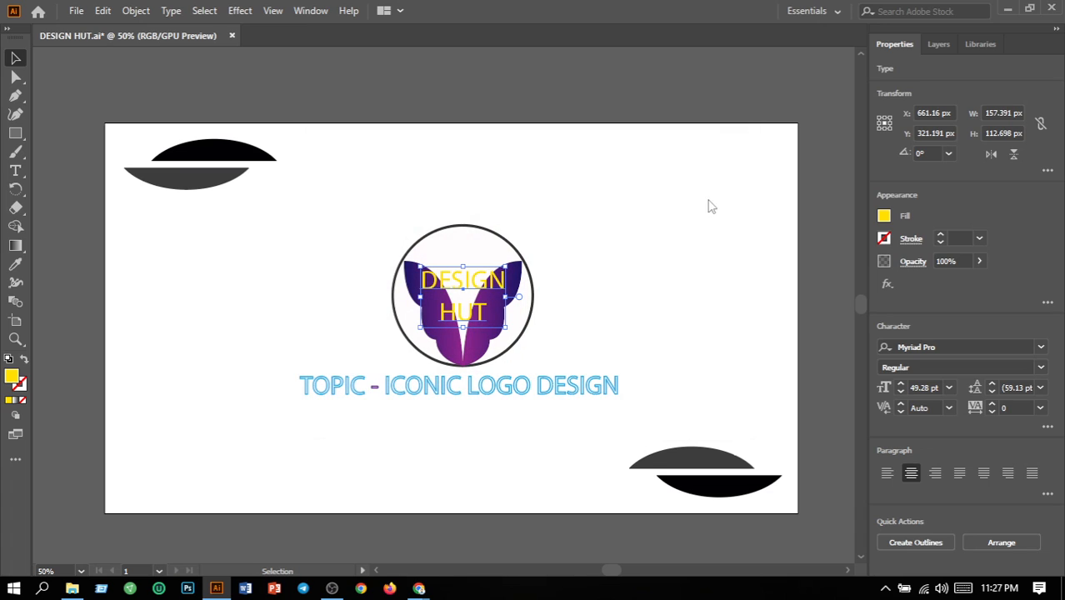
click(564, 365)
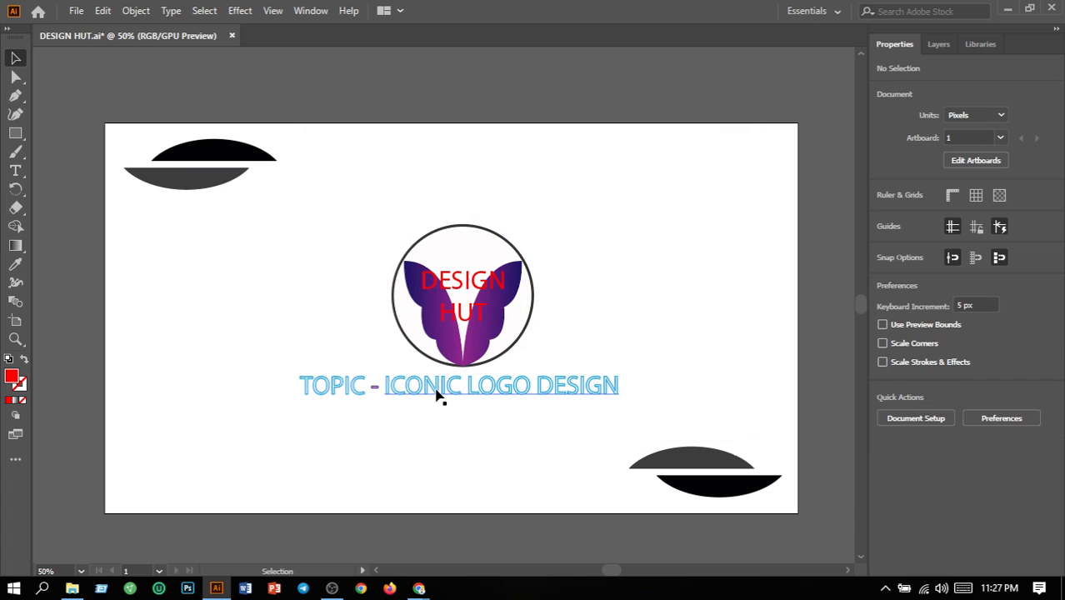
Set the stroke of "TOPIC" and "ICONIC LOGO DESIGN" together to the Black swatch
click(355, 383)
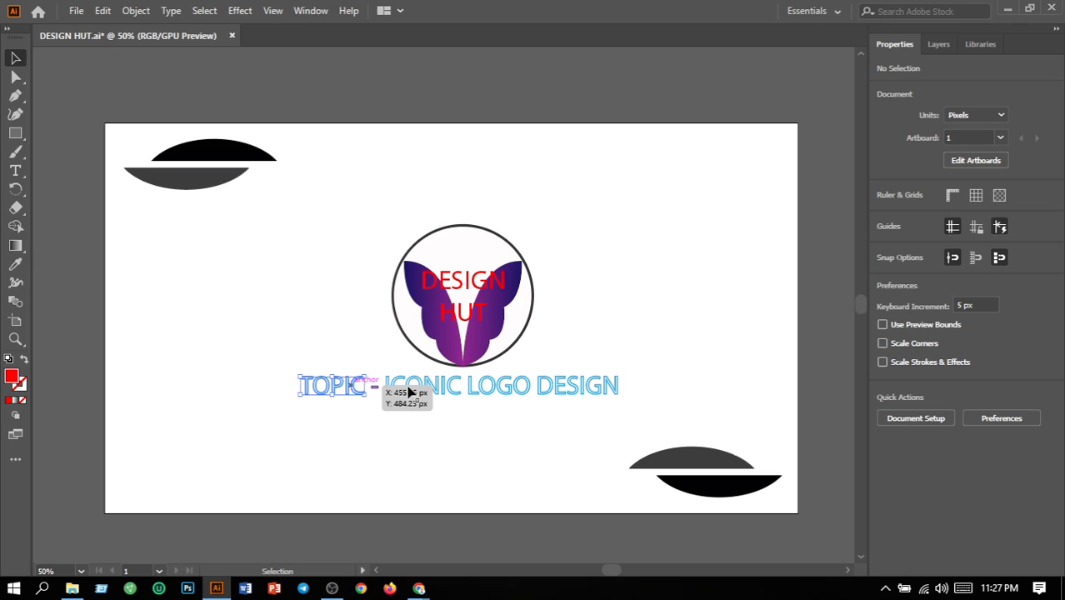
shift+click(457, 399)
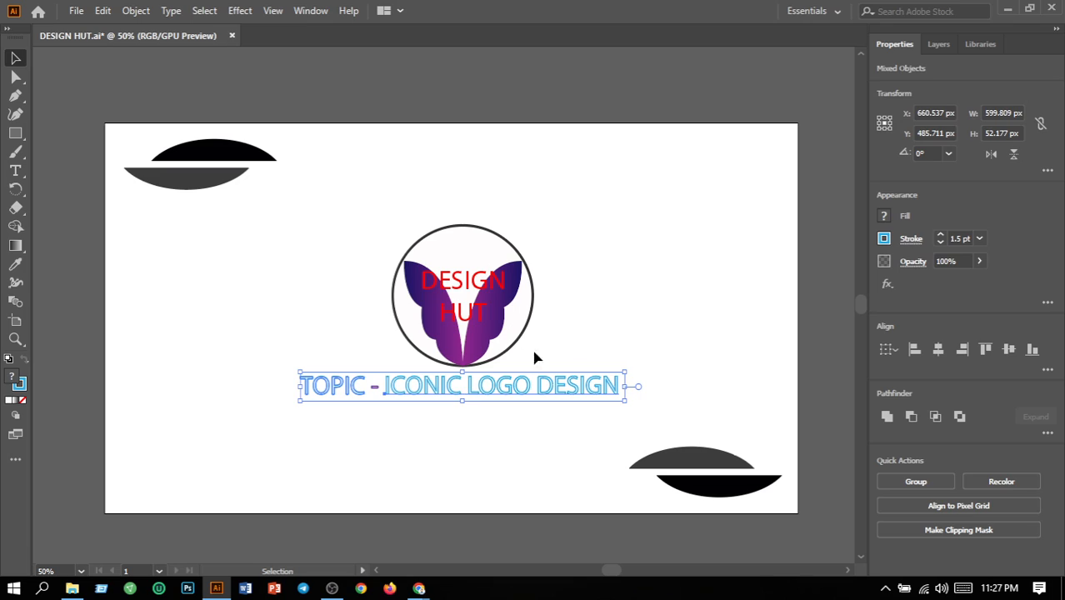
click(886, 239)
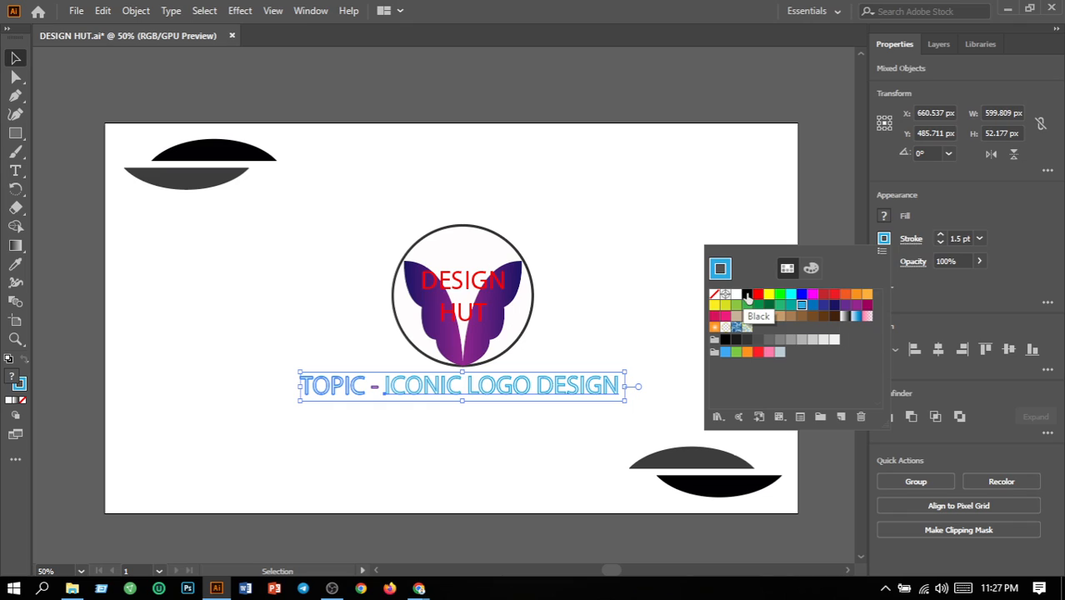
click(746, 295)
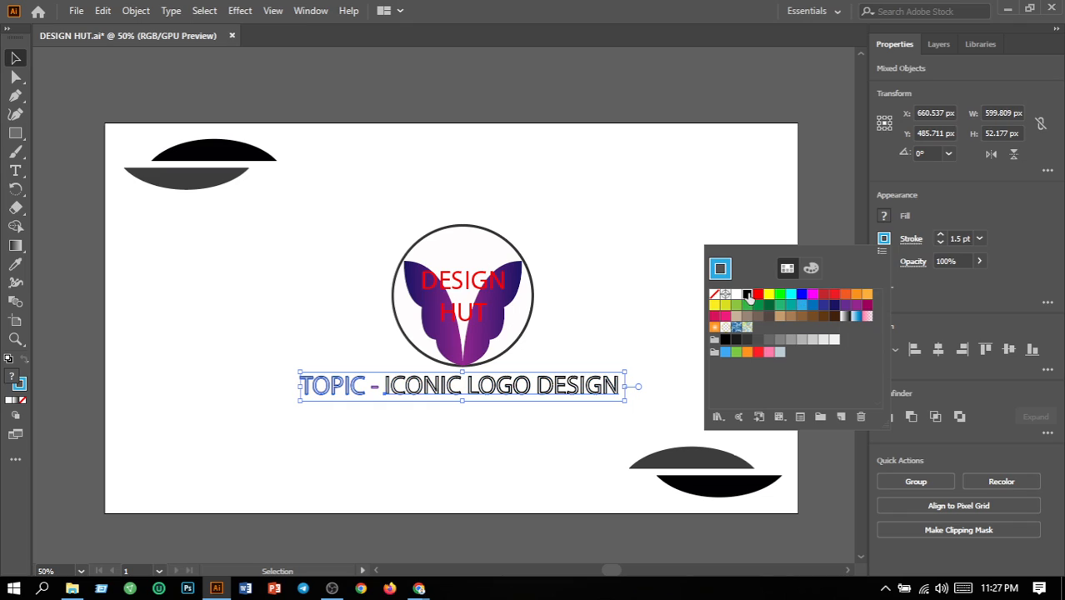
Deselect the topic text and save the updated title artwork
click(662, 286)
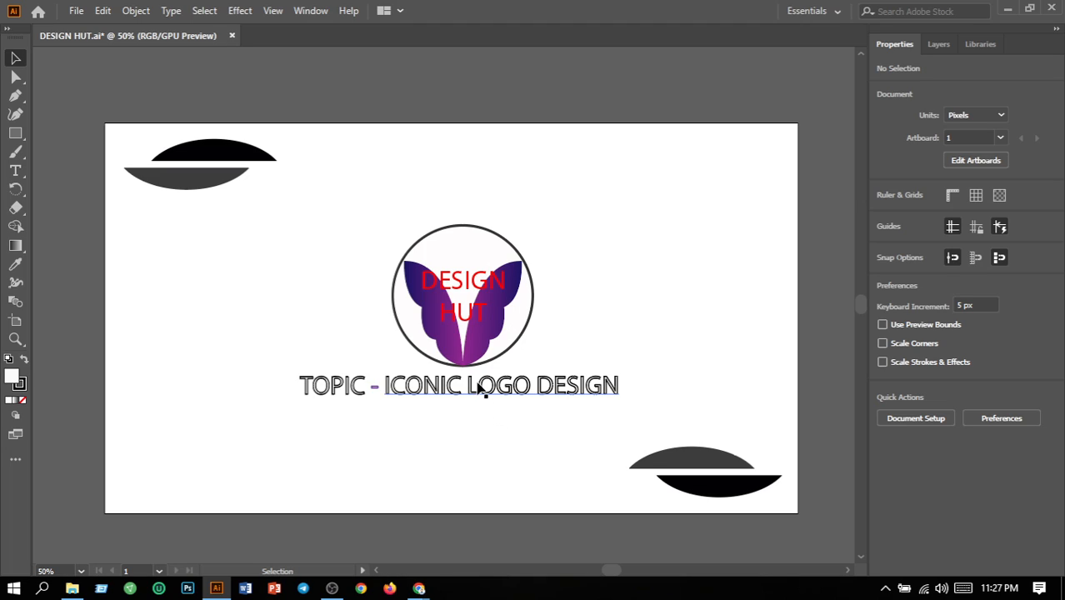
click(76, 11)
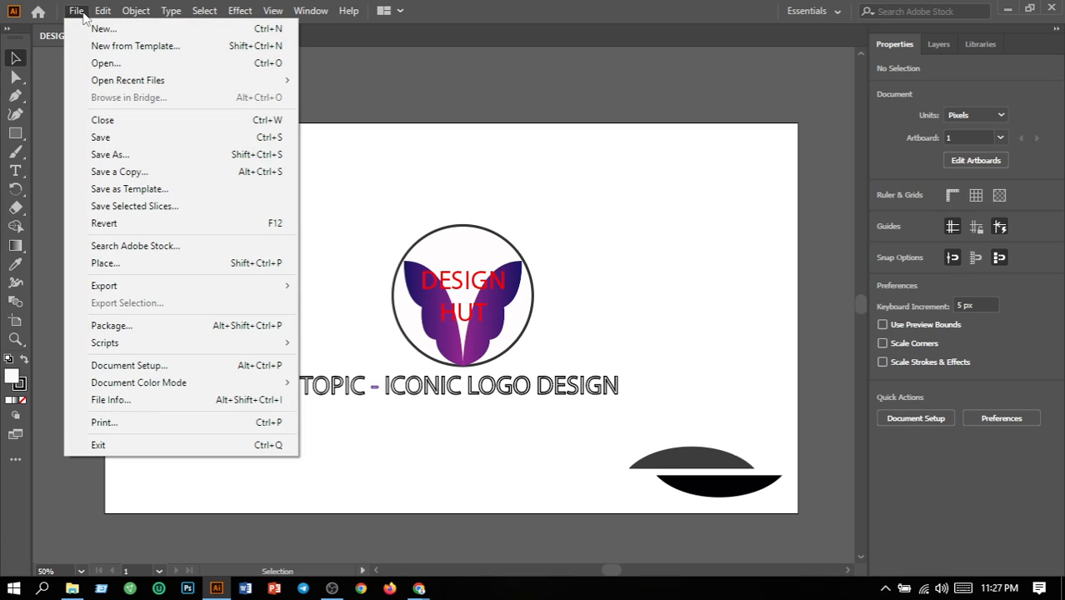
click(116, 138)
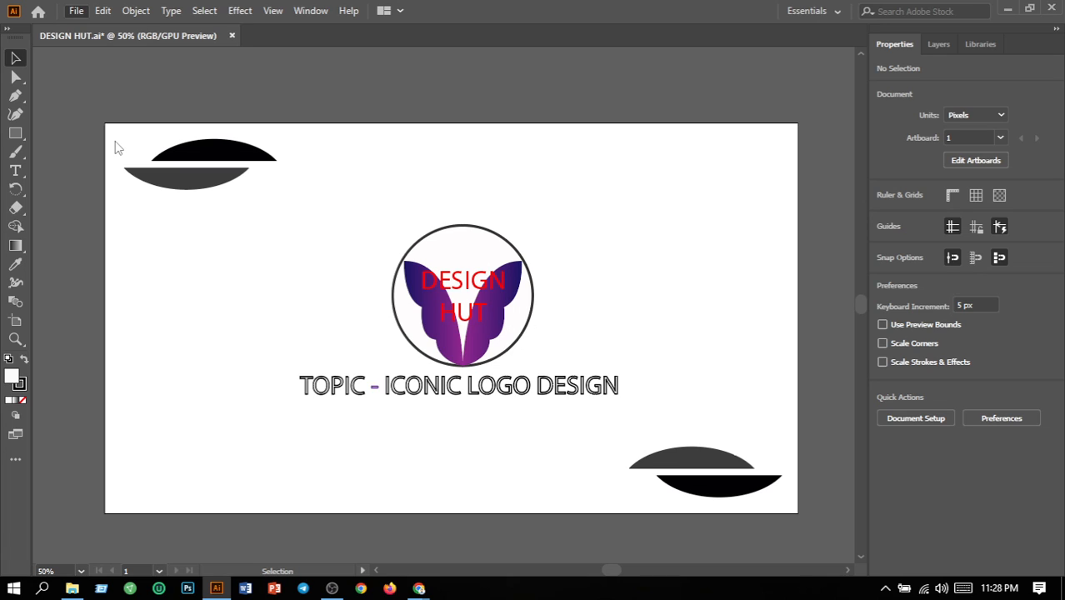
Export all artboards as DESIGN HUT.png at 72 ppi with a white background, replacing the existing DESIGN HUT-01.png
click(75, 12)
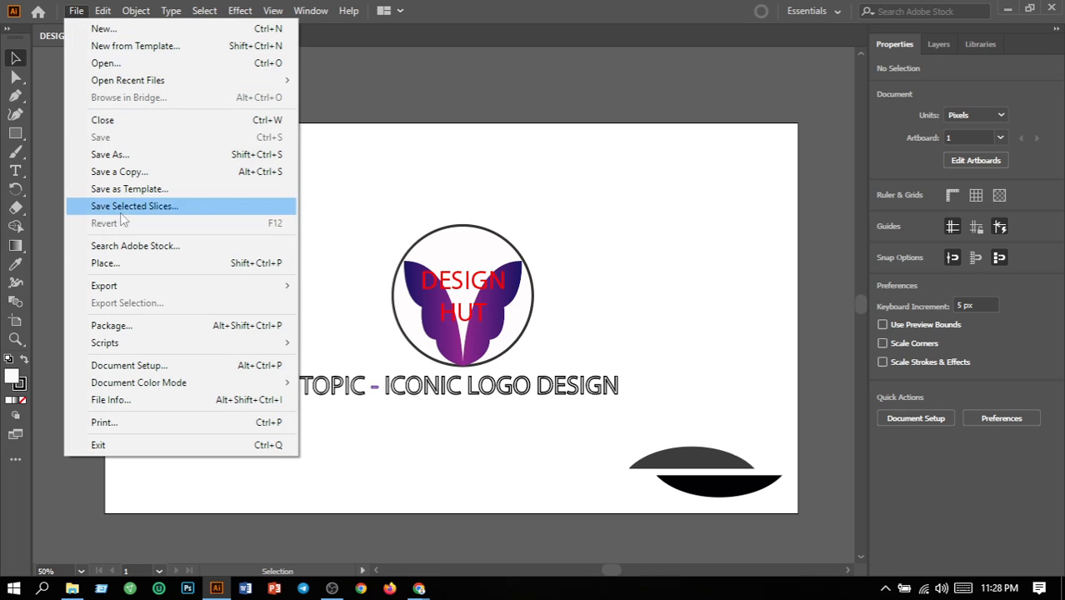
mouse_move(148, 285)
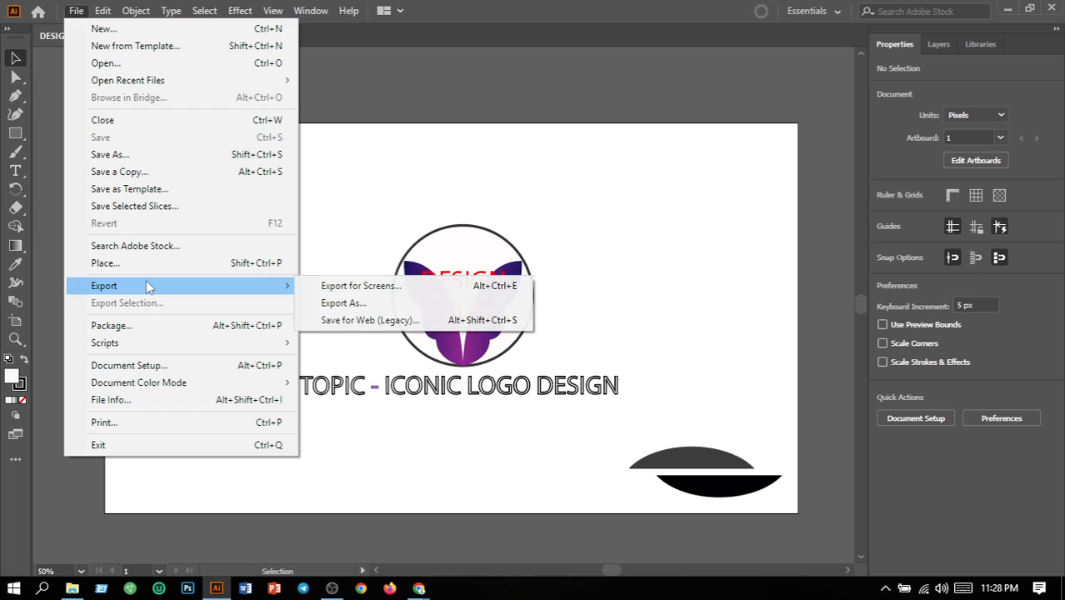
click(353, 305)
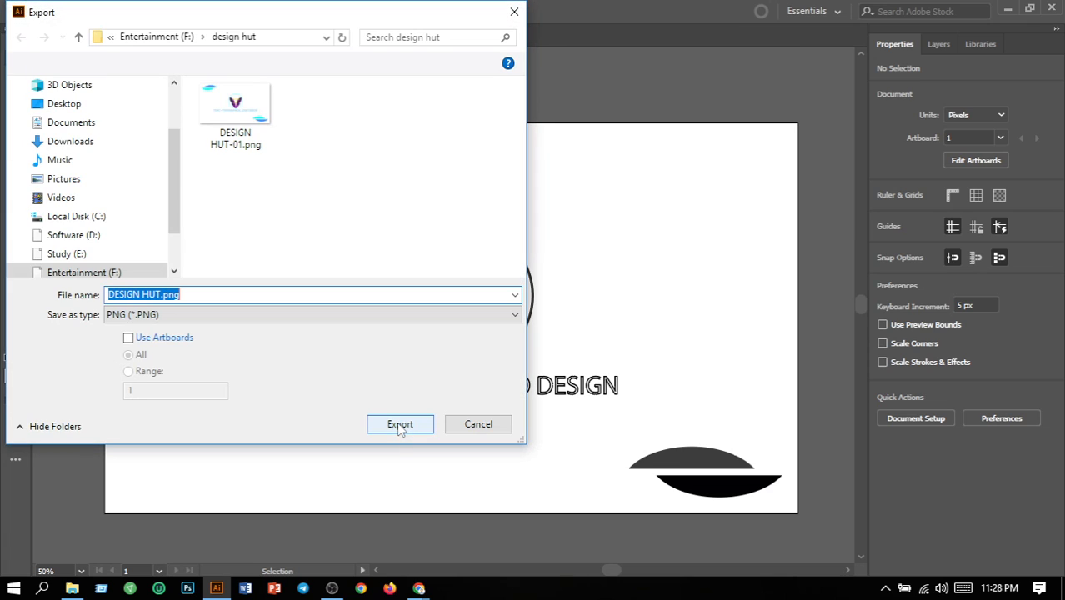
click(128, 338)
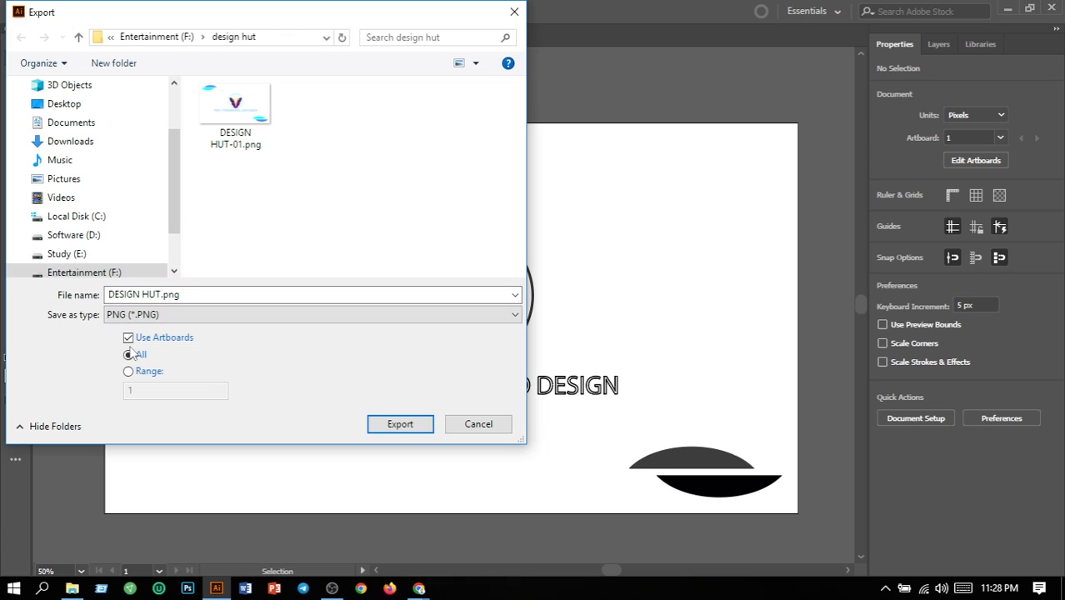
click(401, 426)
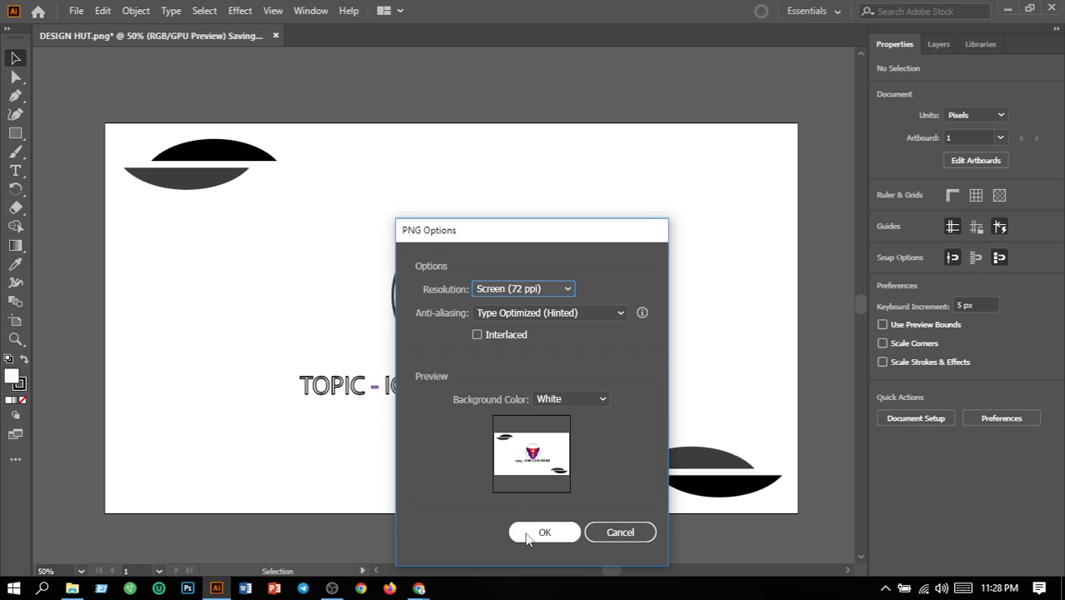
click(527, 536)
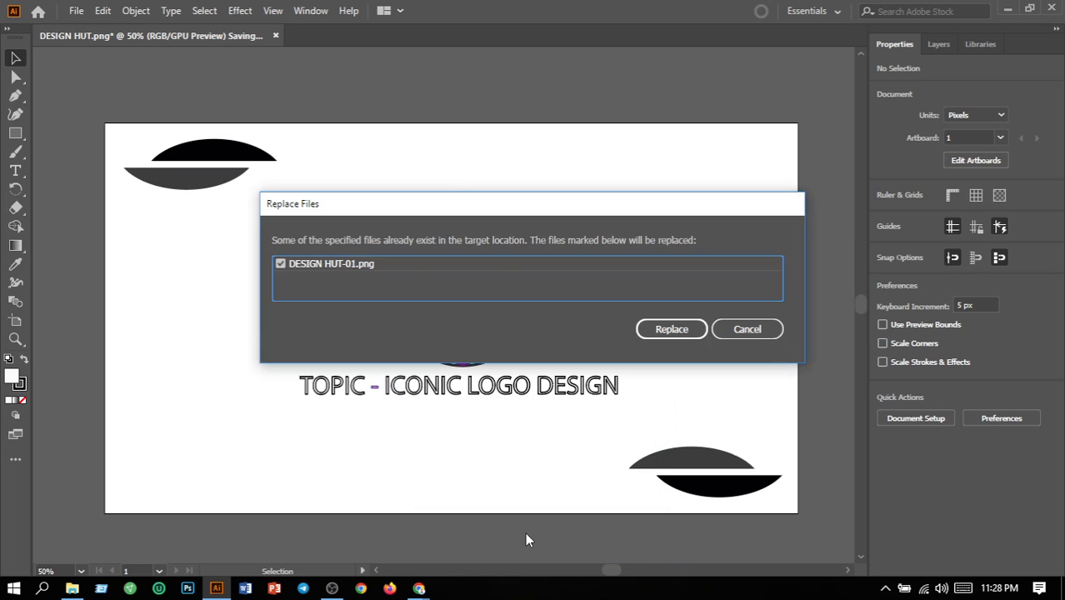
click(668, 328)
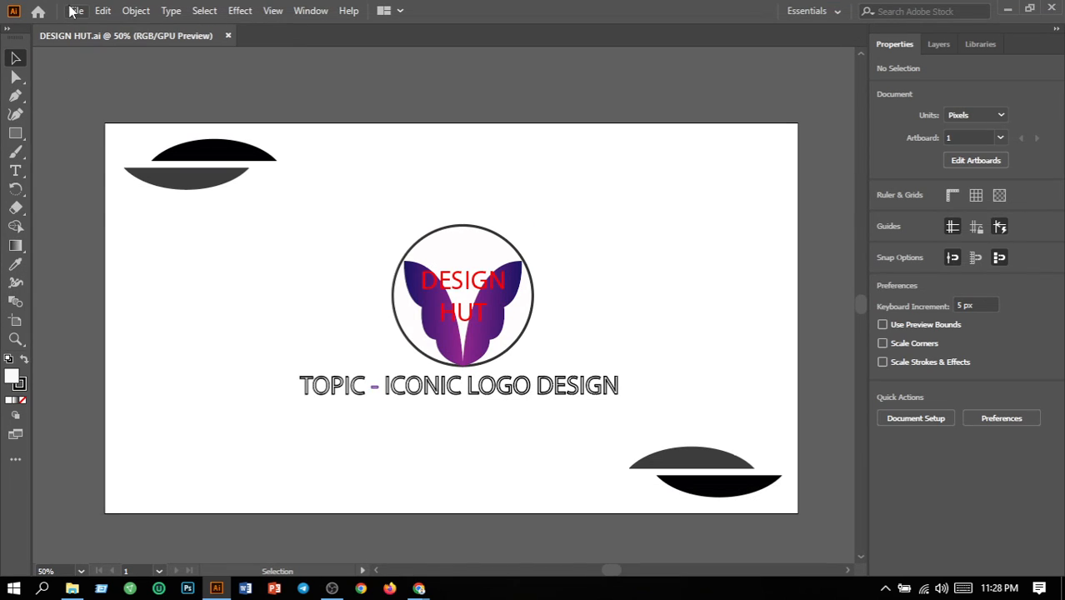
Create a new 10 x 10 in RGB document with one artboard
click(74, 11)
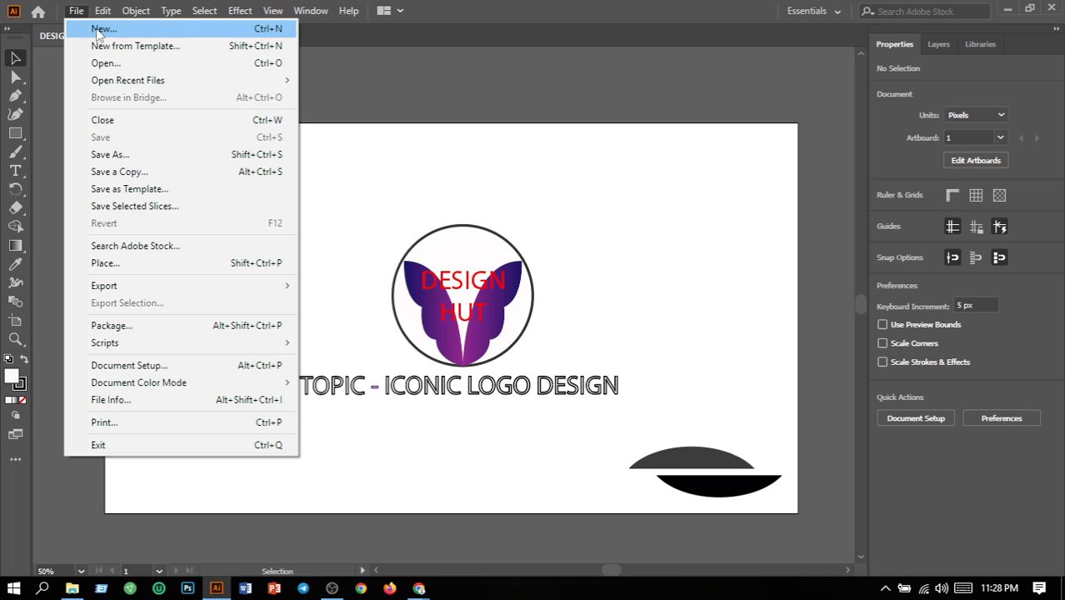
click(99, 30)
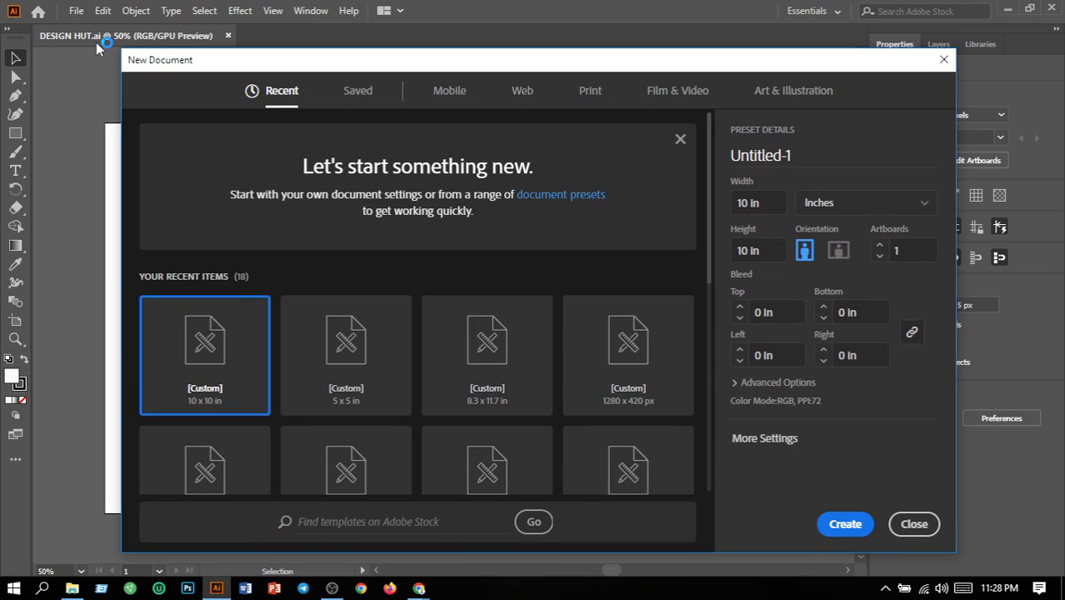
click(845, 525)
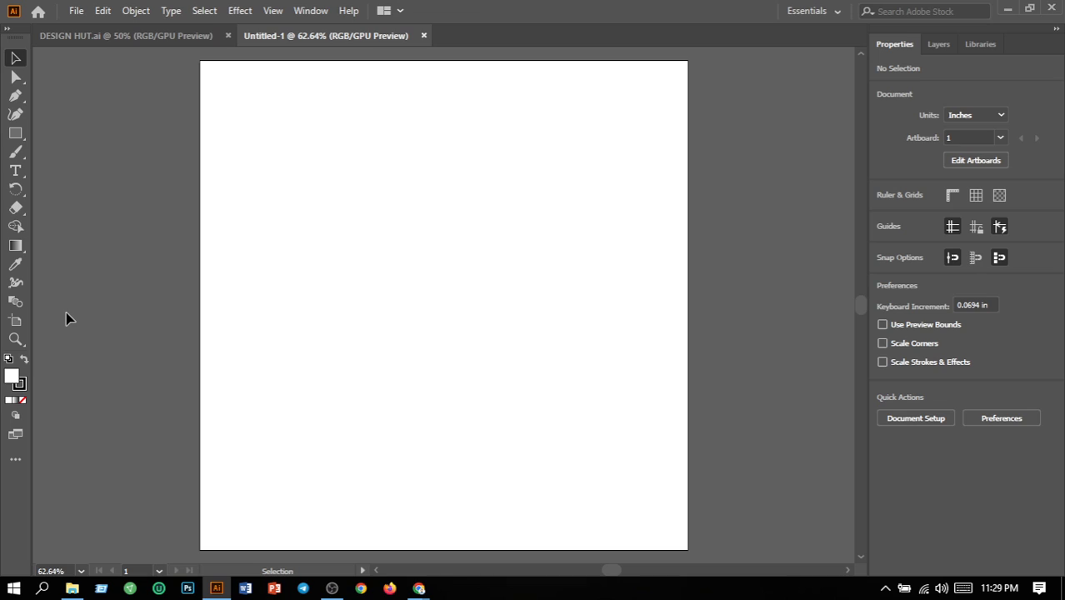
Draw a rectangle about 3.9 by 2.8 in and a five-pointed star about 4.5 in wide centred on its upper-left corner
click(13, 135)
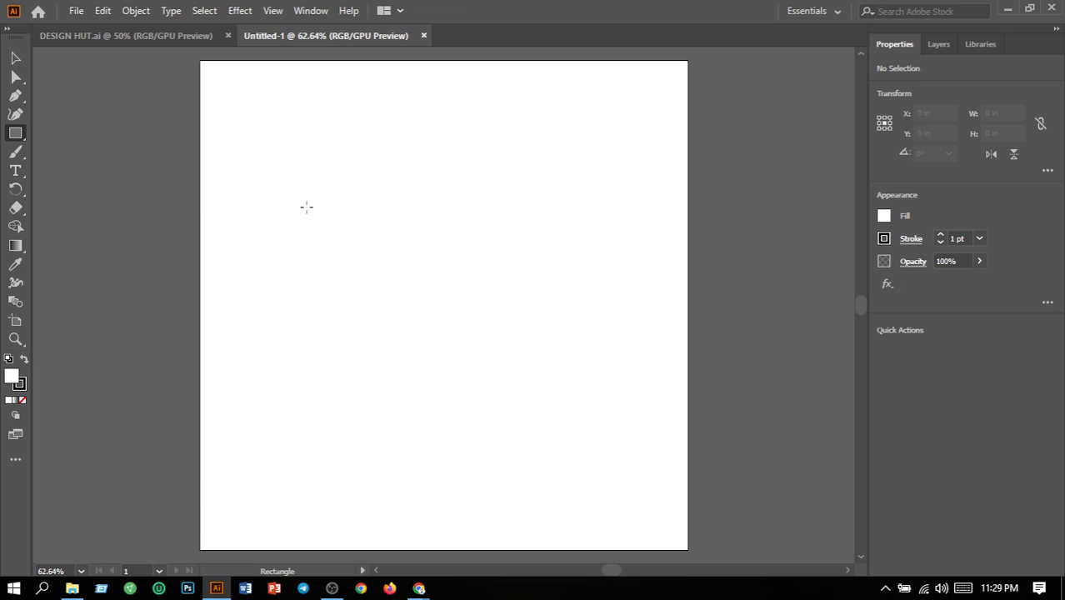
mouse_move(323, 206)
mouse_down()
mouse_move(430, 287)
mouse_move(513, 326)
mouse_move(435, 320)
mouse_move(513, 343)
mouse_up()
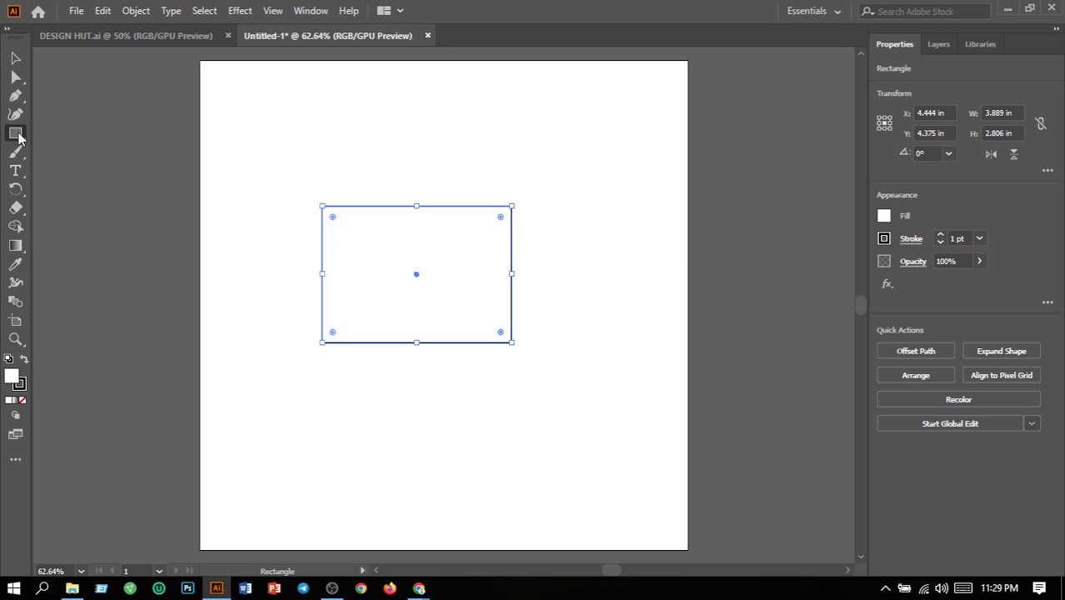
drag(18, 137, 67, 187)
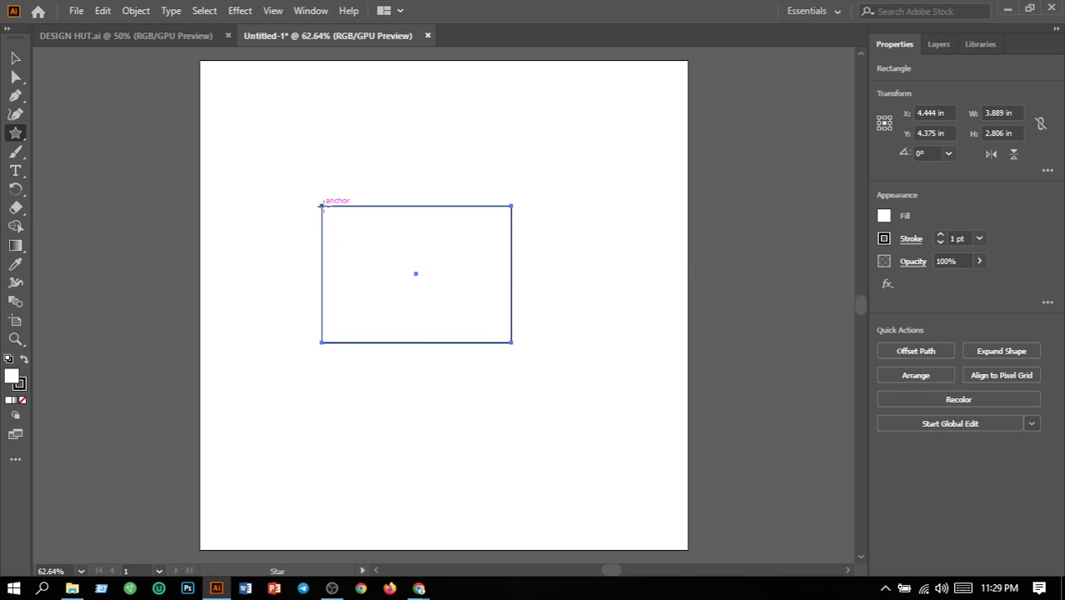
drag(322, 206, 408, 286)
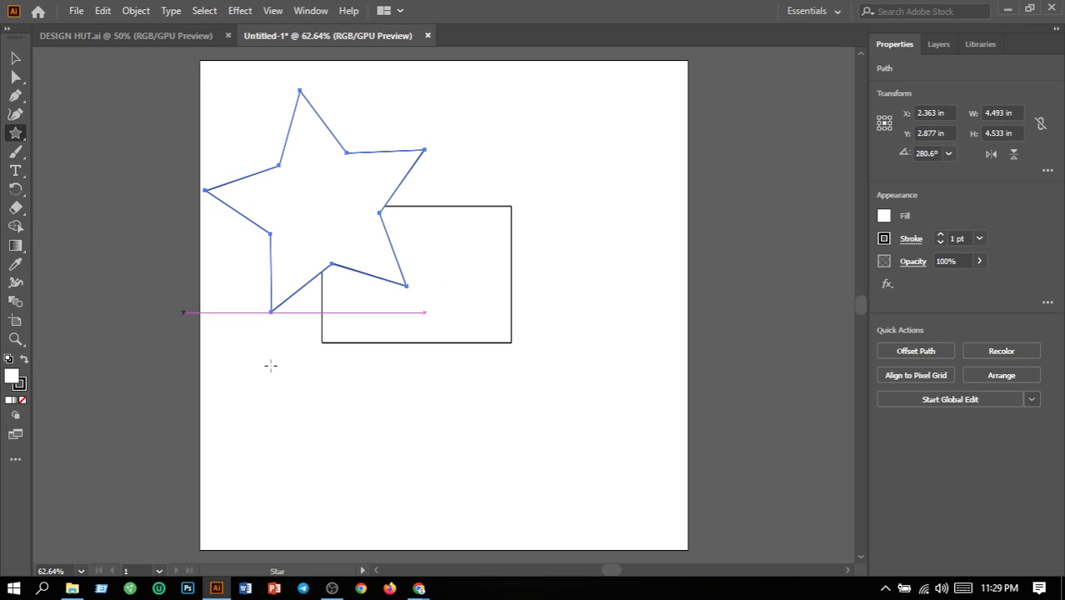
Remove the star's fill and move it about 0.39 in right and 0.46 in down over the rectangle
click(22, 401)
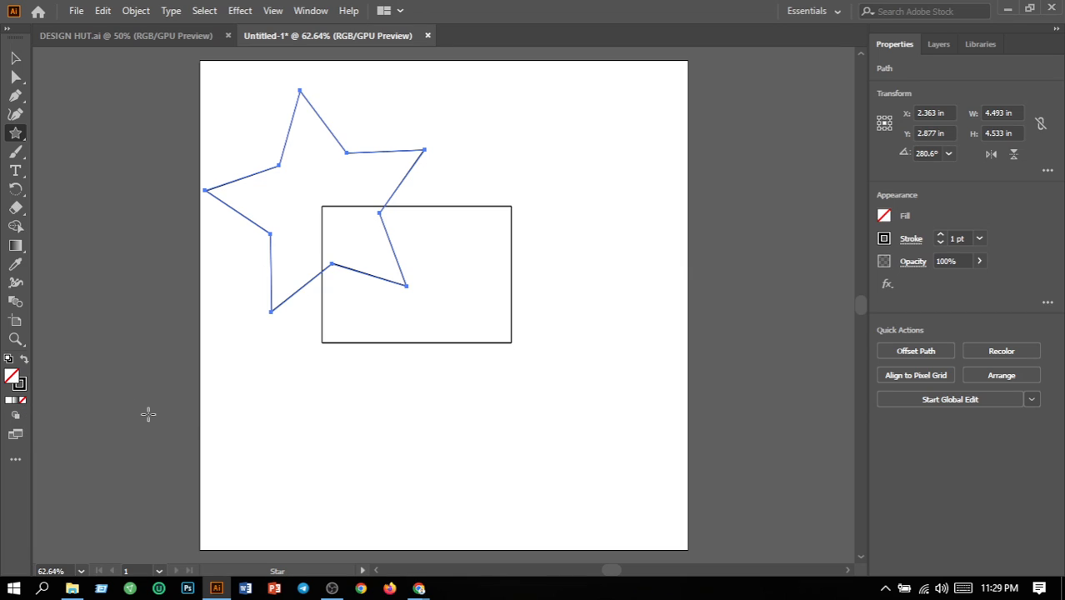
click(13, 60)
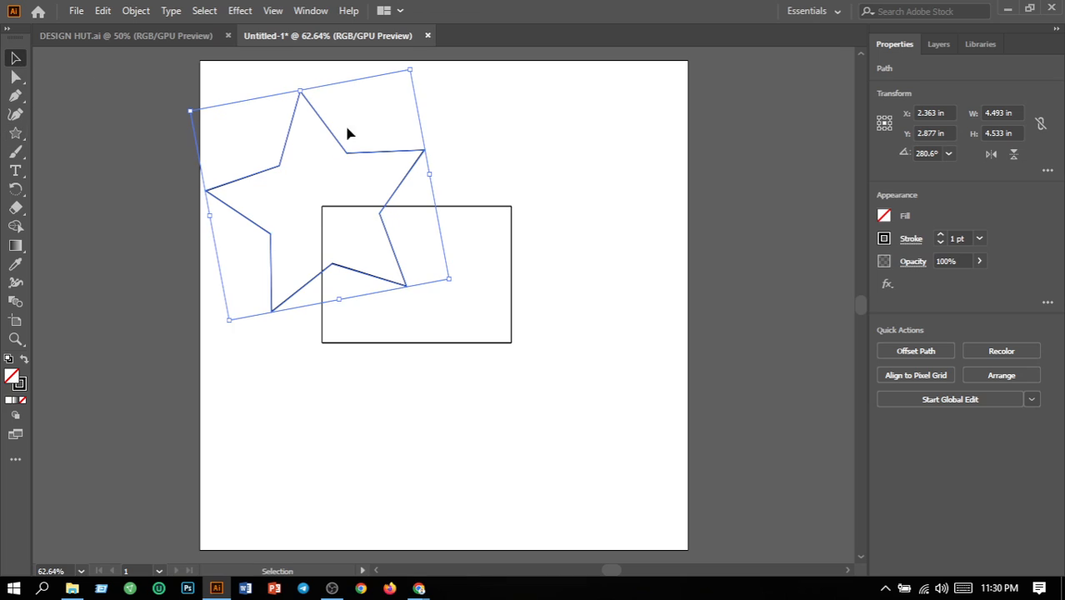
click(516, 134)
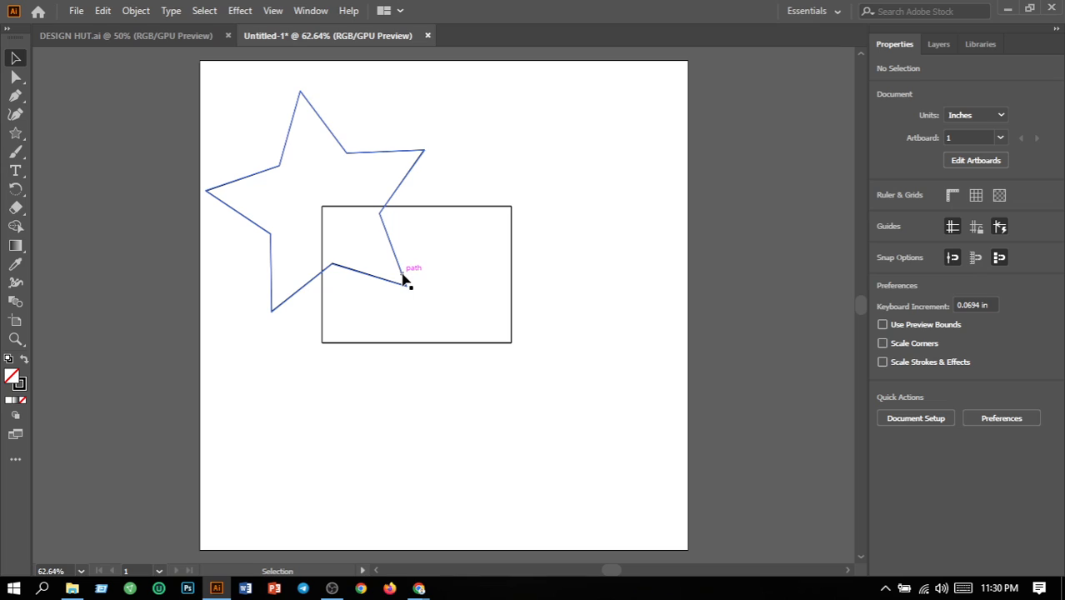
drag(402, 280, 421, 305)
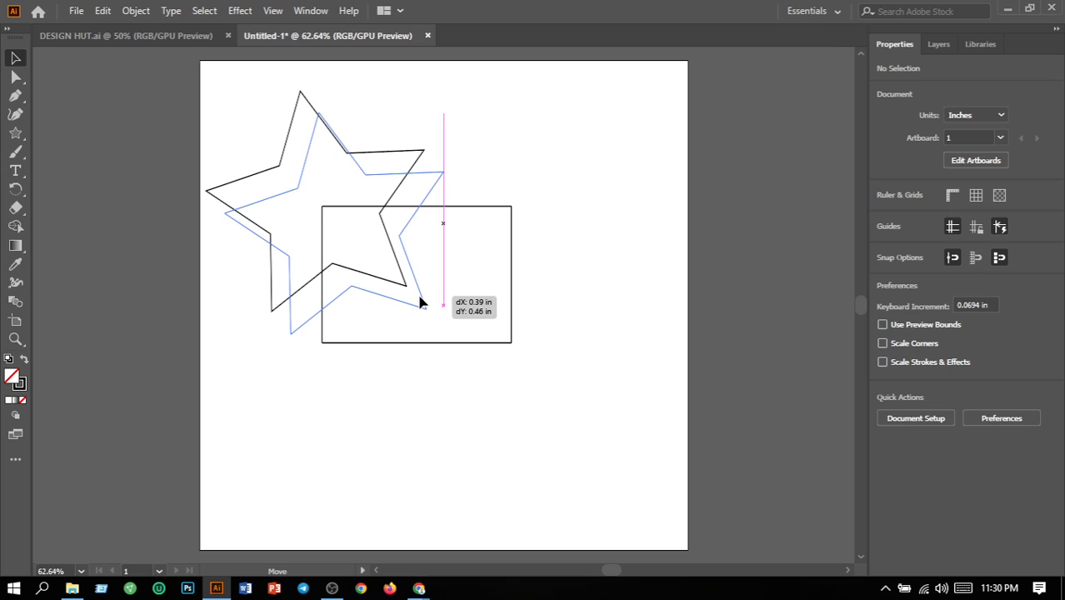
drag(421, 303, 419, 302)
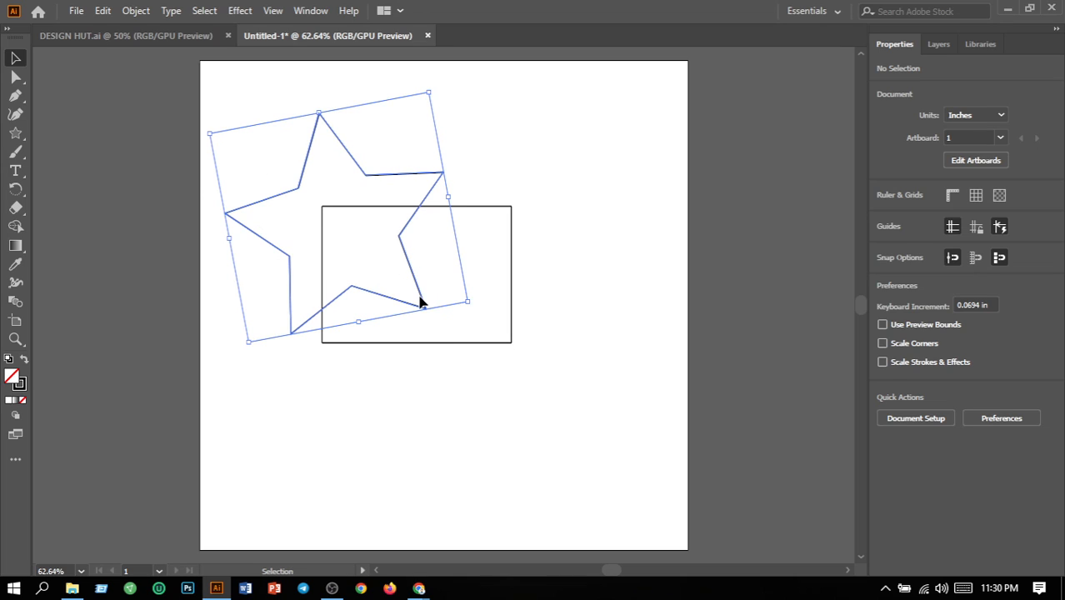
click(596, 307)
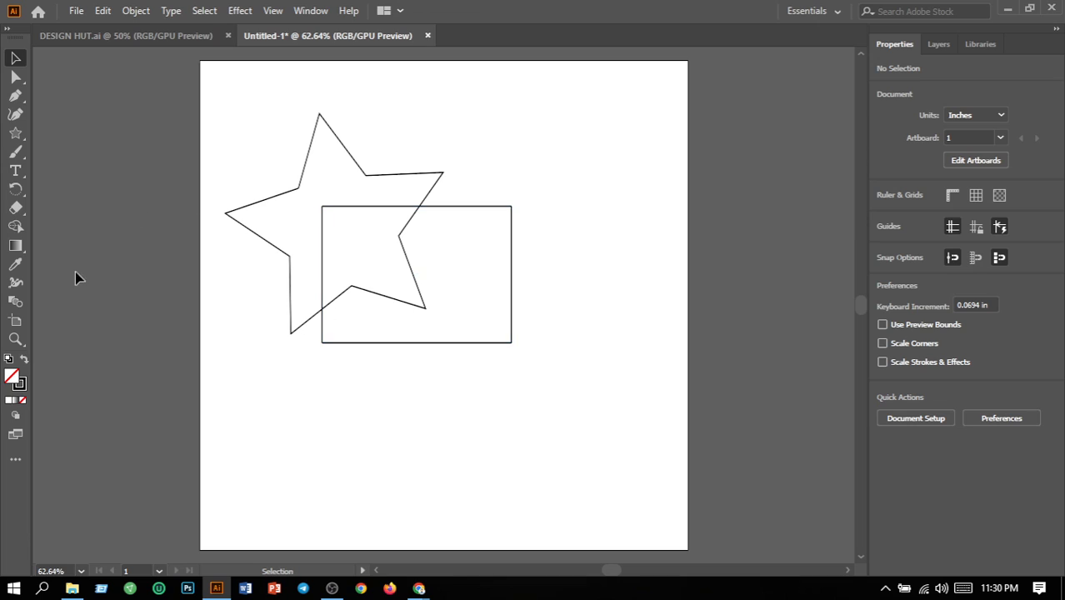
Fill the star with yellow EACA0A and deselect it
double_click(11, 377)
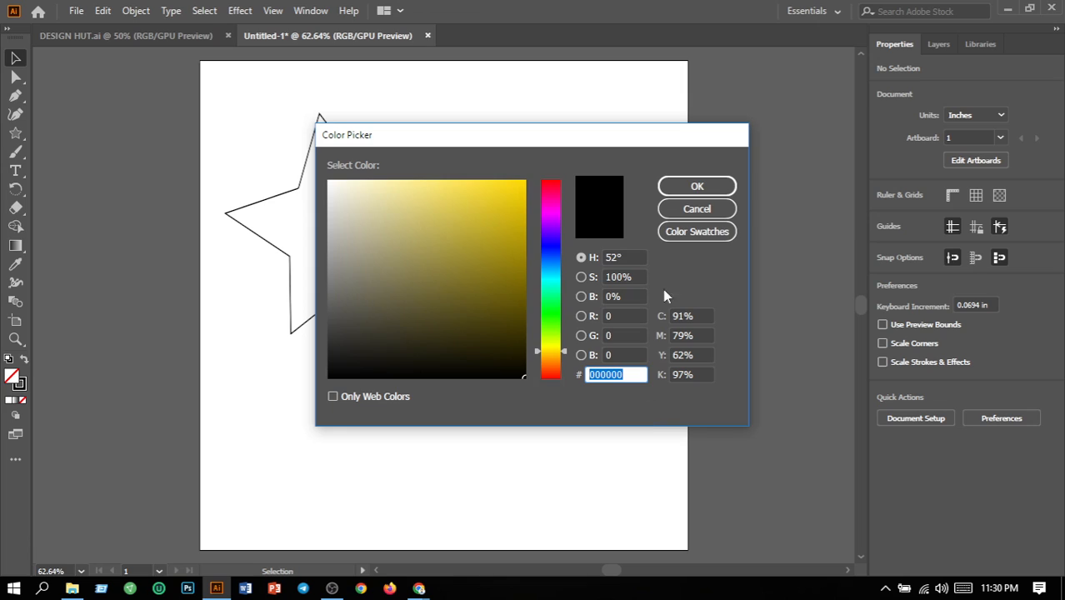
click(686, 211)
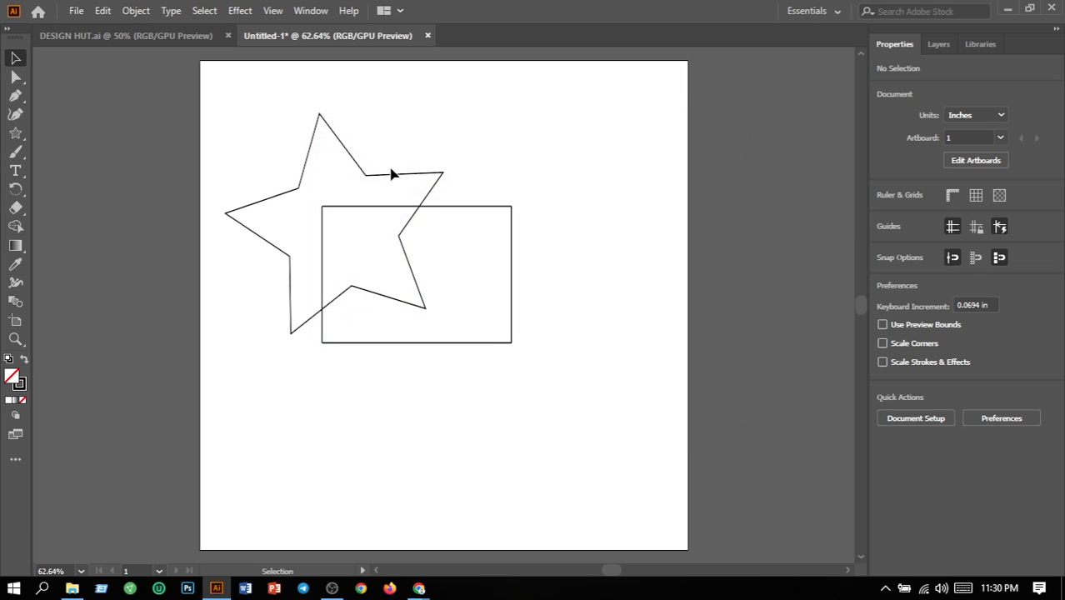
click(389, 177)
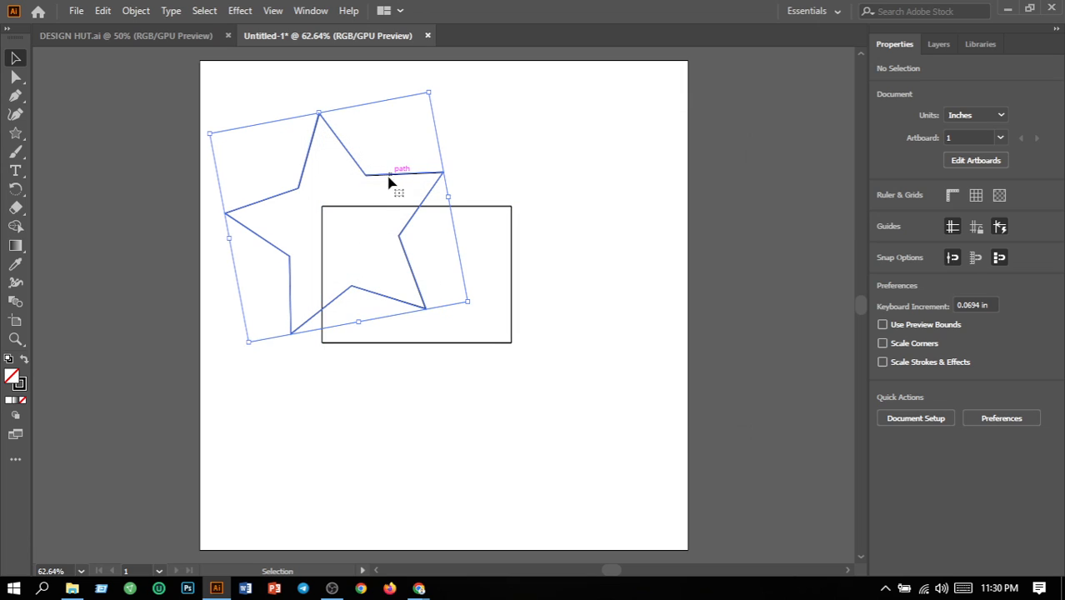
double_click(13, 381)
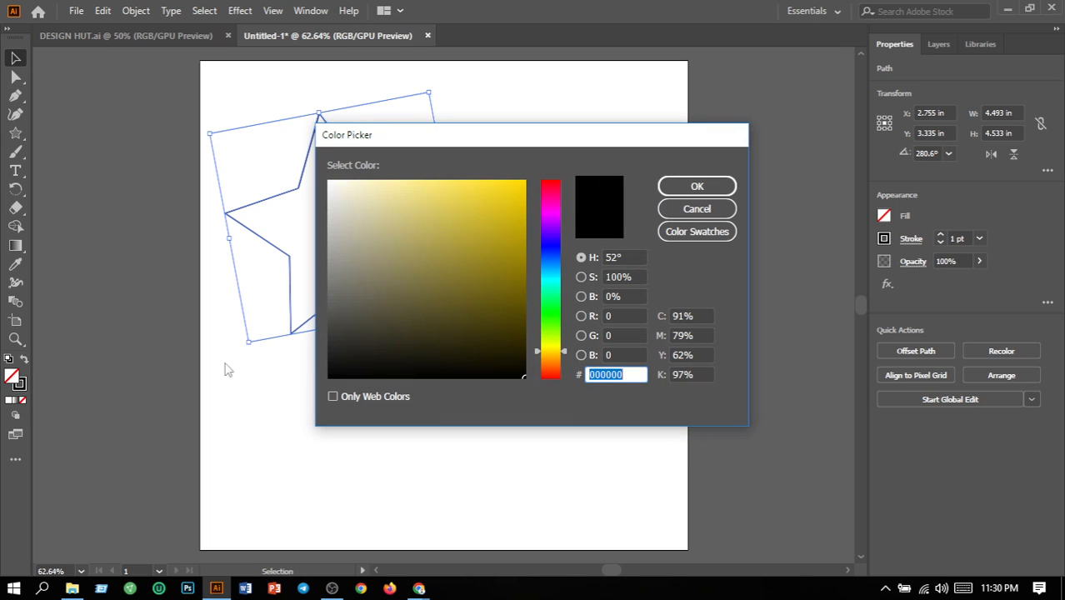
click(518, 196)
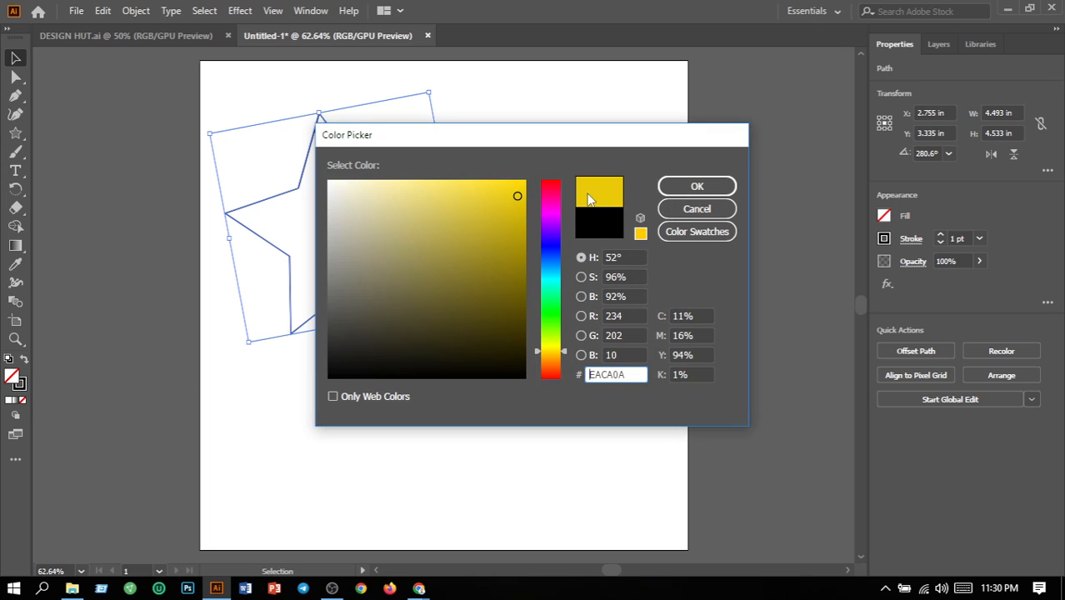
click(713, 188)
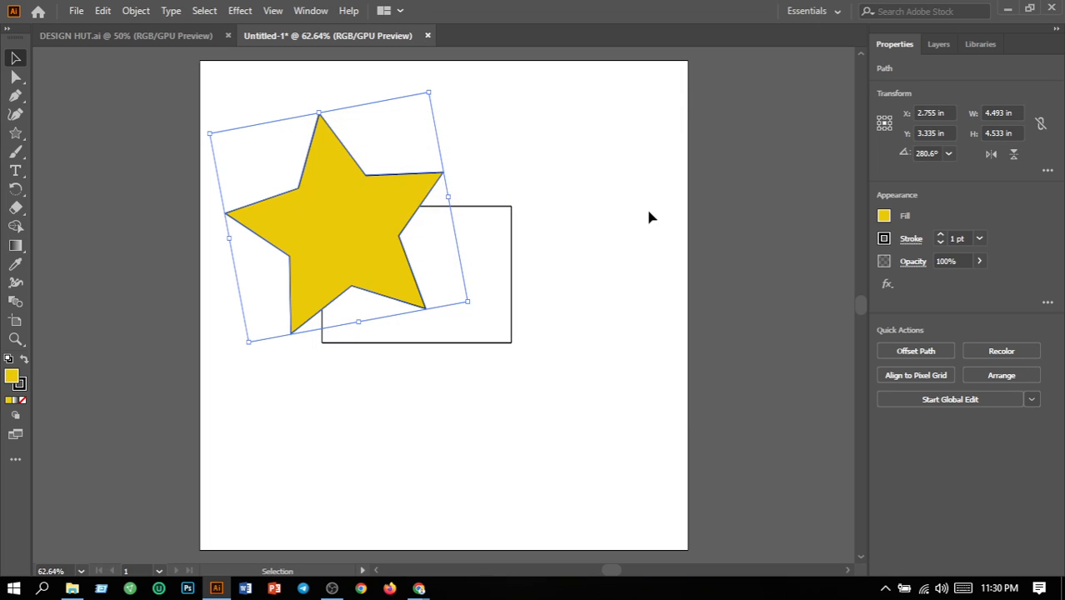
click(650, 218)
Use the Shape Builder on the star and rectangle to remove the regions outside their overlap, and select the remaining yellow piece
drag(218, 155, 549, 428)
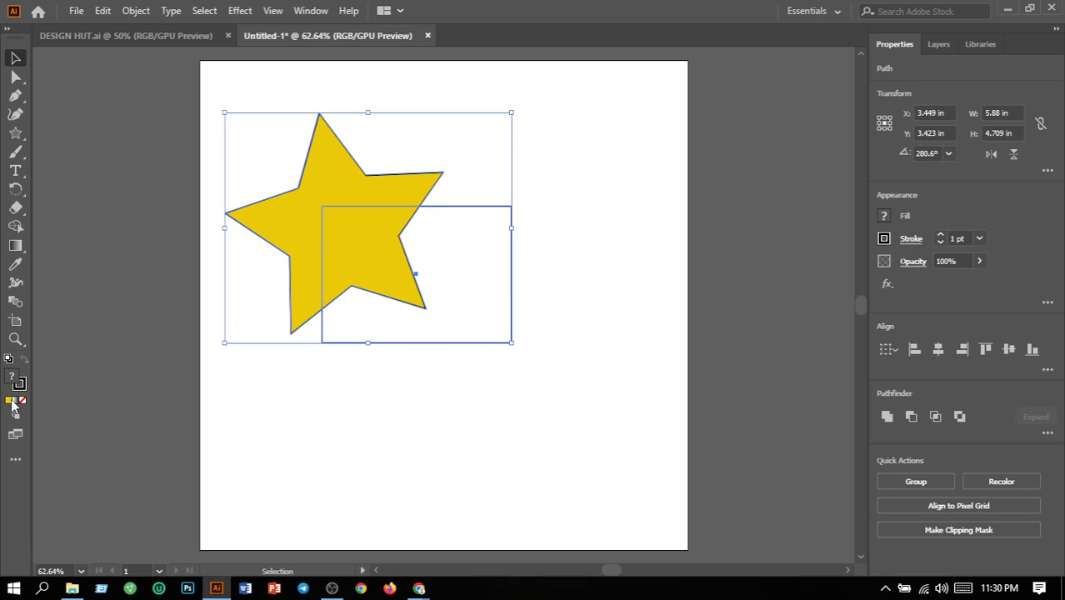
click(16, 233)
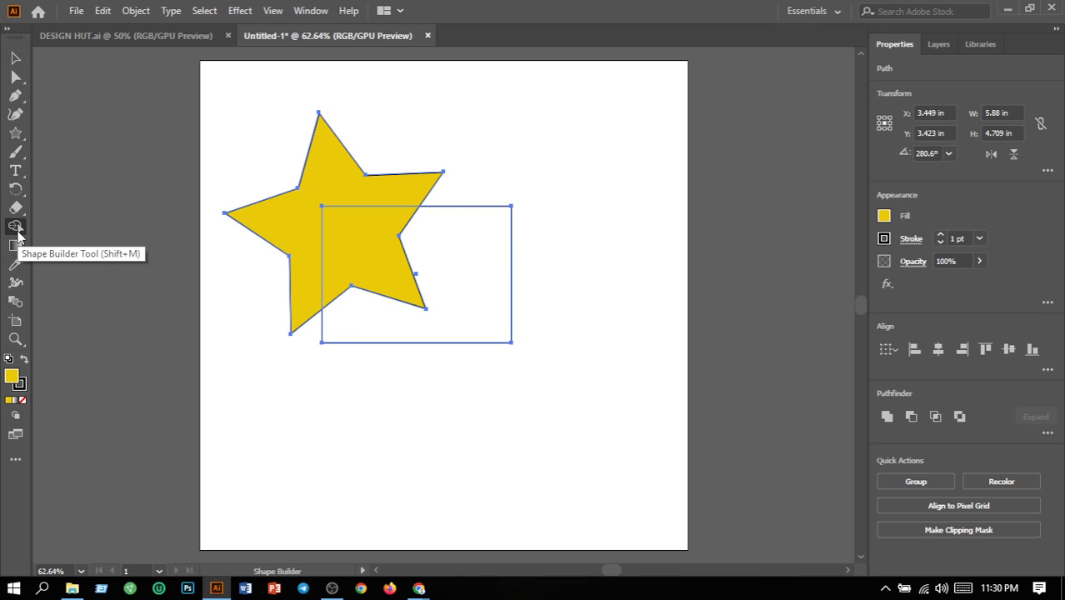
alt+click(486, 314)
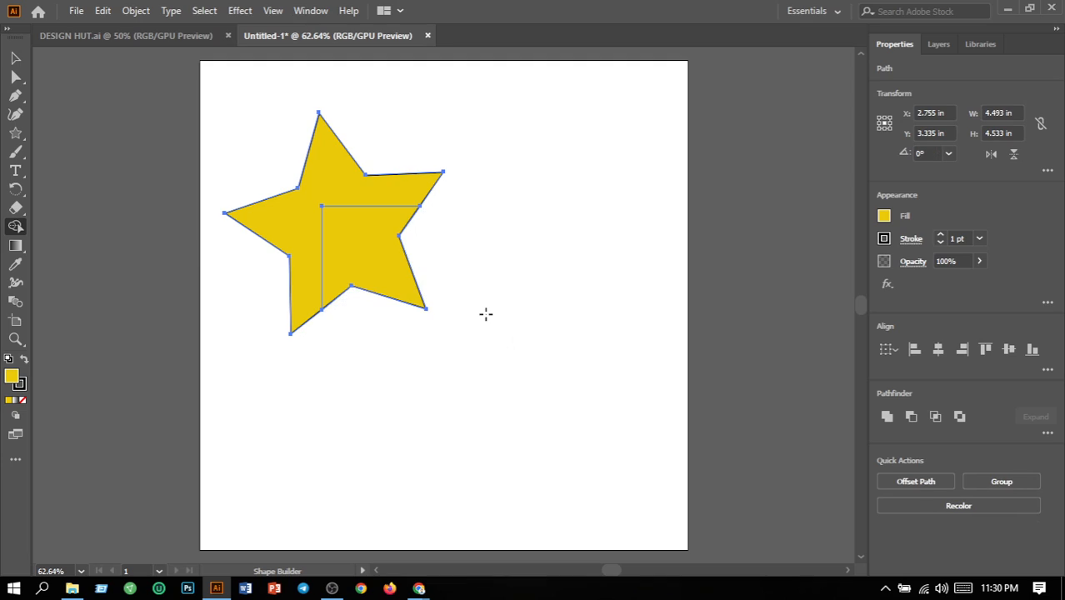
alt+click(342, 173)
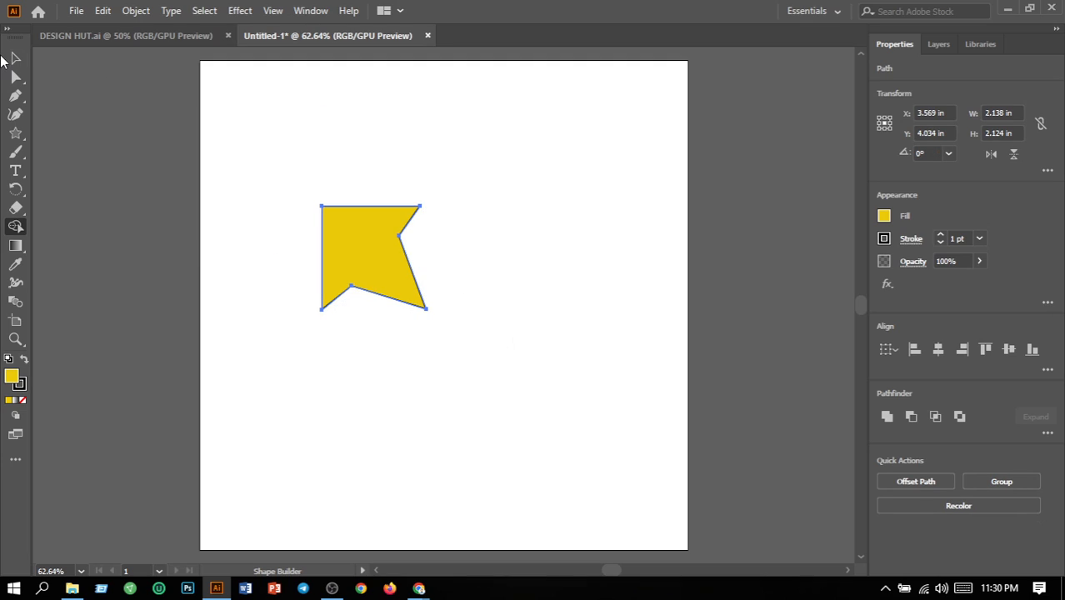
click(14, 58)
click(345, 139)
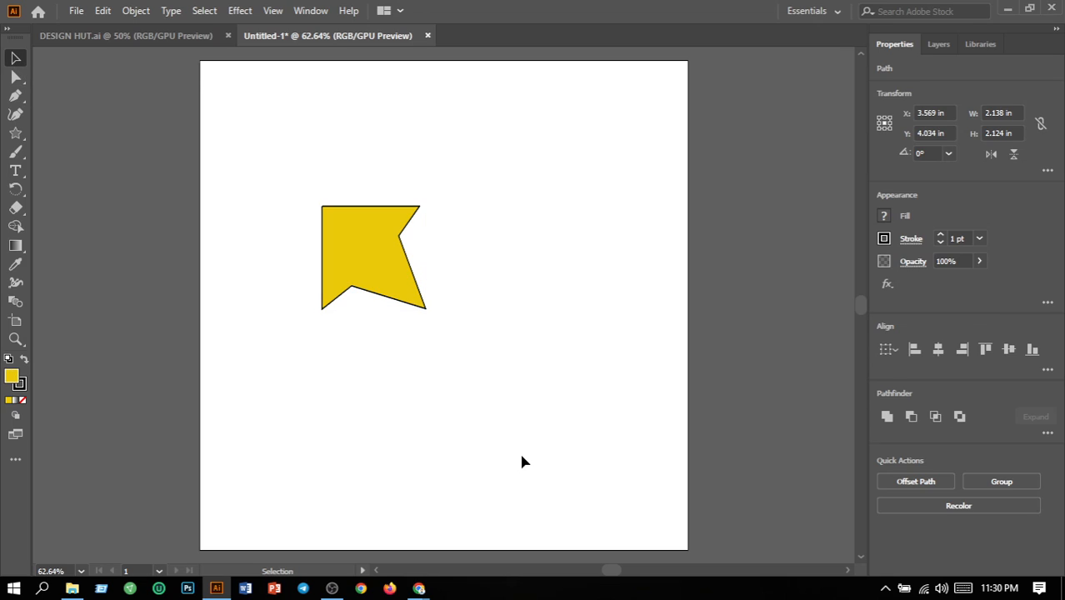
click(419, 302)
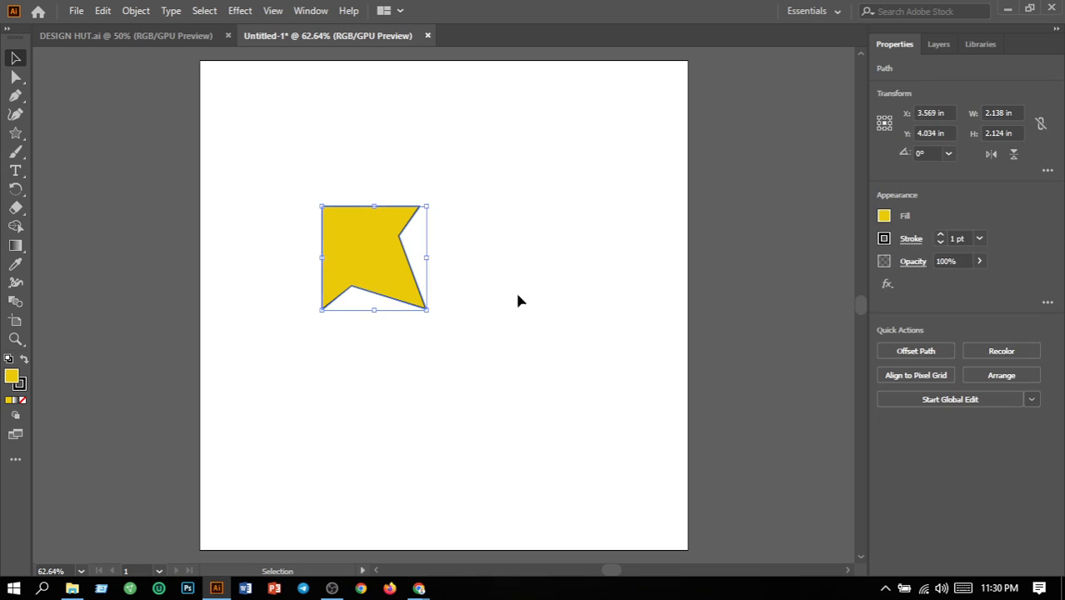
Try rotating the yellow piece to 90° and to 120°, and deselect it
click(950, 153)
click(959, 222)
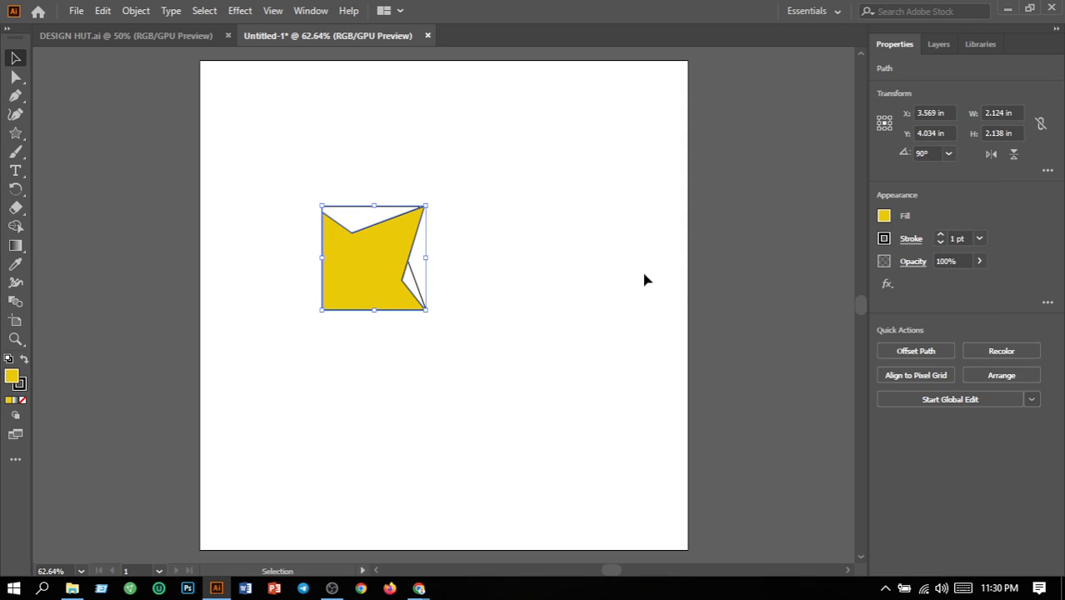
click(948, 155)
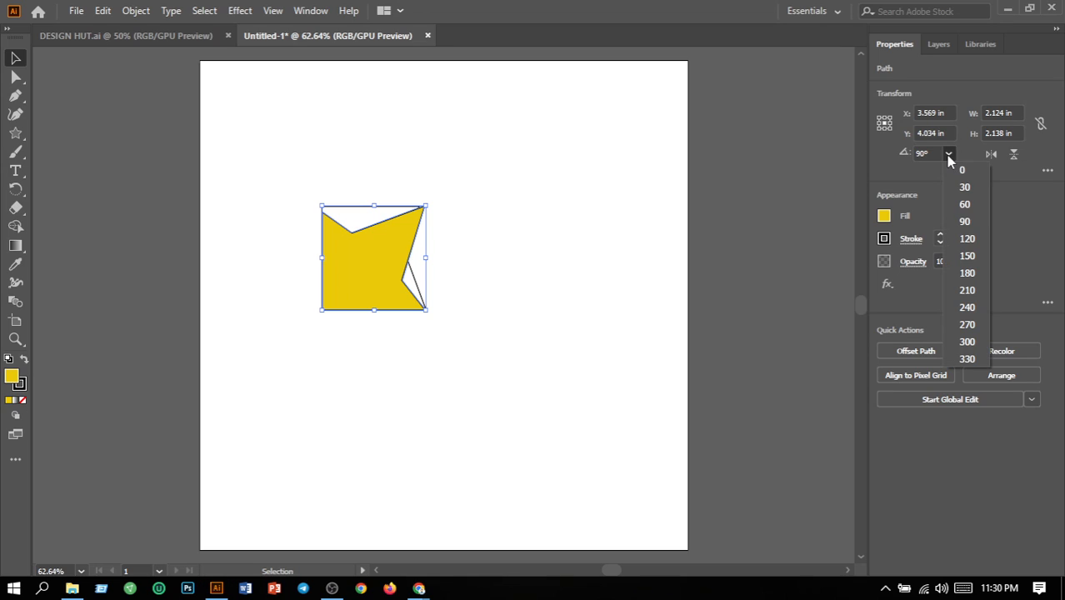
click(967, 238)
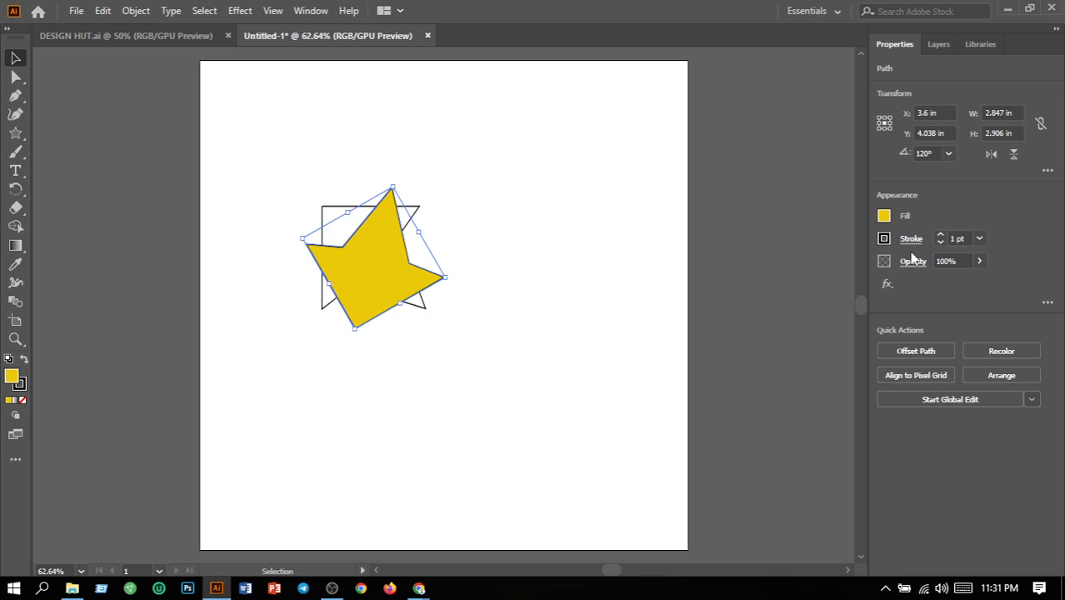
click(569, 318)
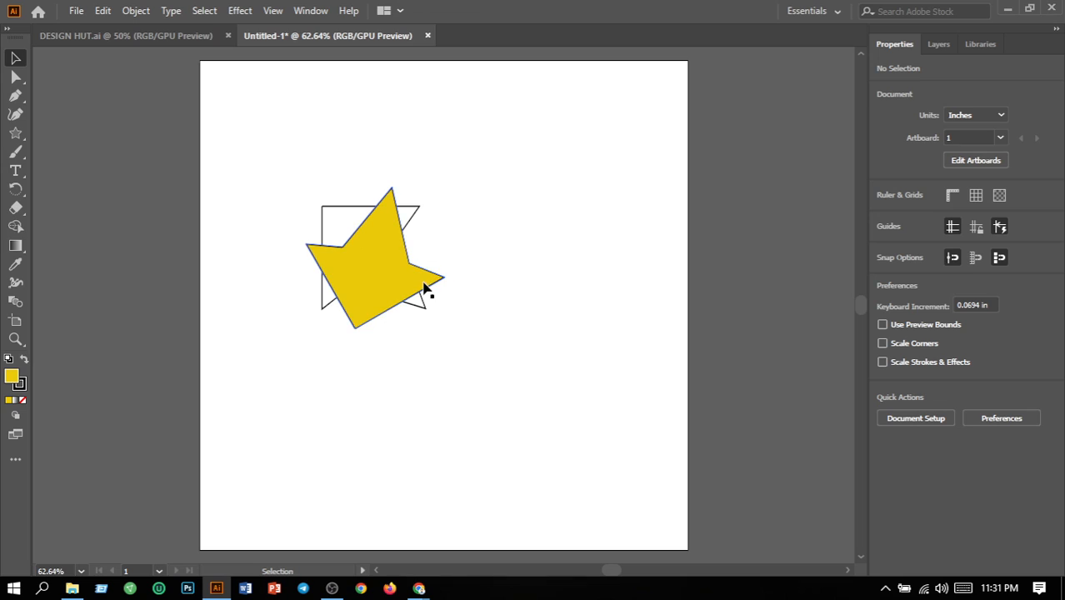
Move the yellow piece about 2.46 in right, clear of the unfilled outline, and rotate it to about 132.5° so one point faces up
drag(443, 285, 560, 278)
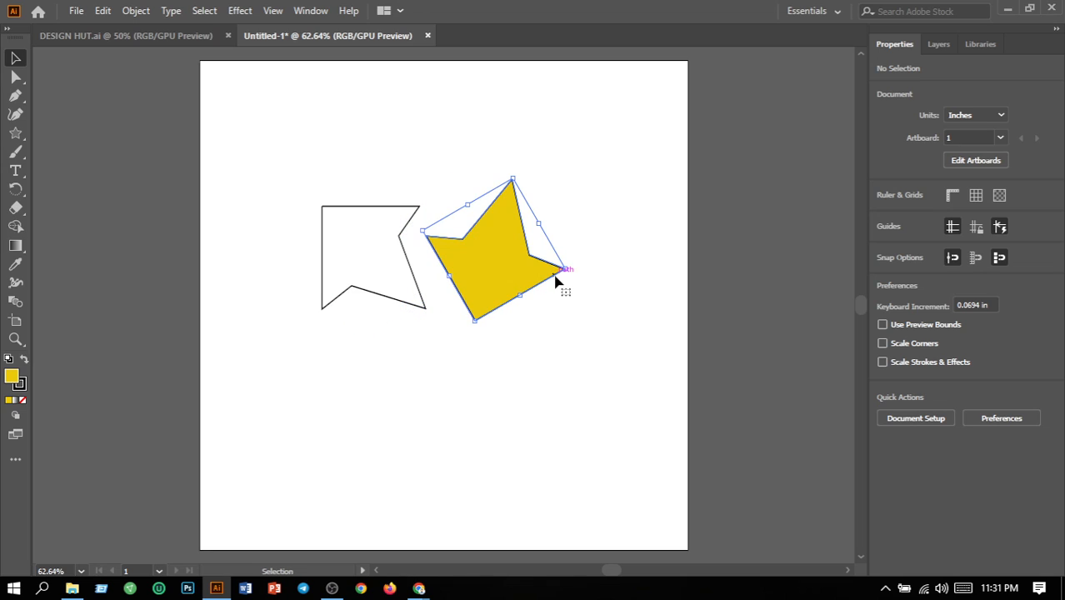
click(597, 340)
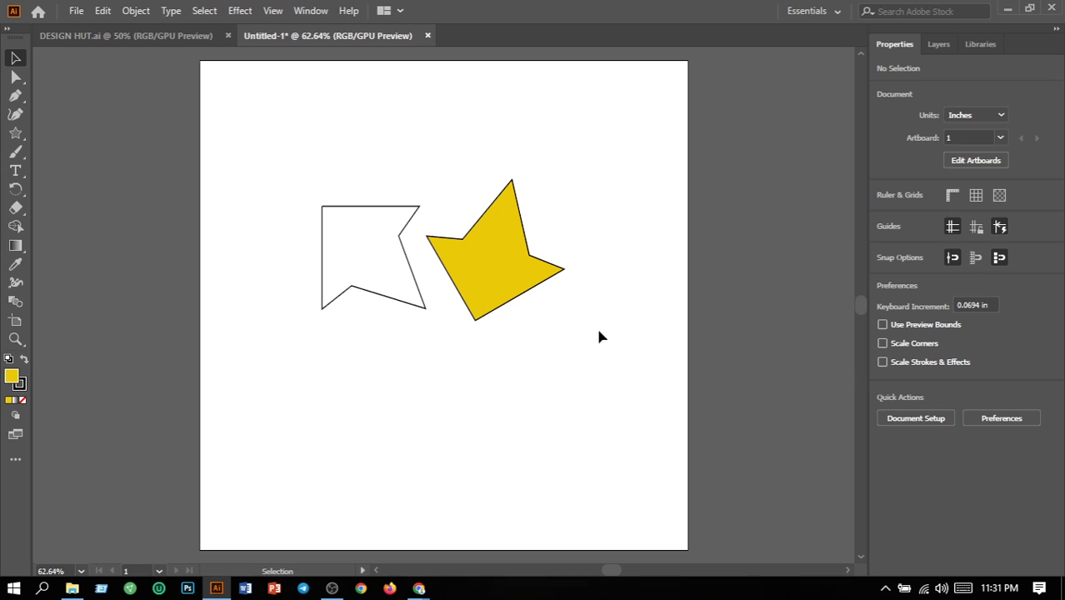
click(553, 277)
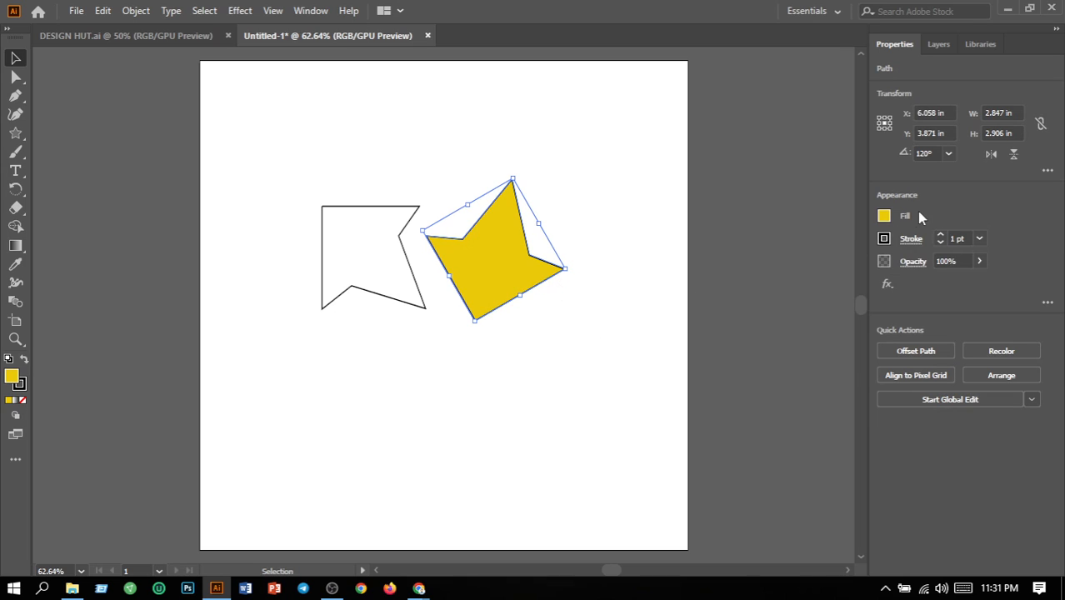
click(950, 156)
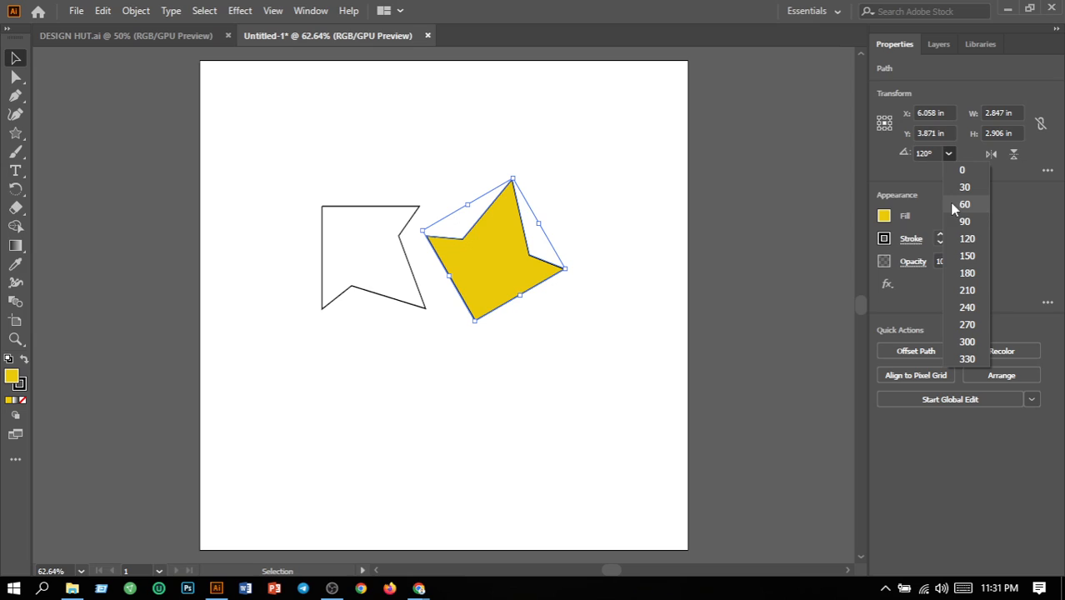
click(955, 254)
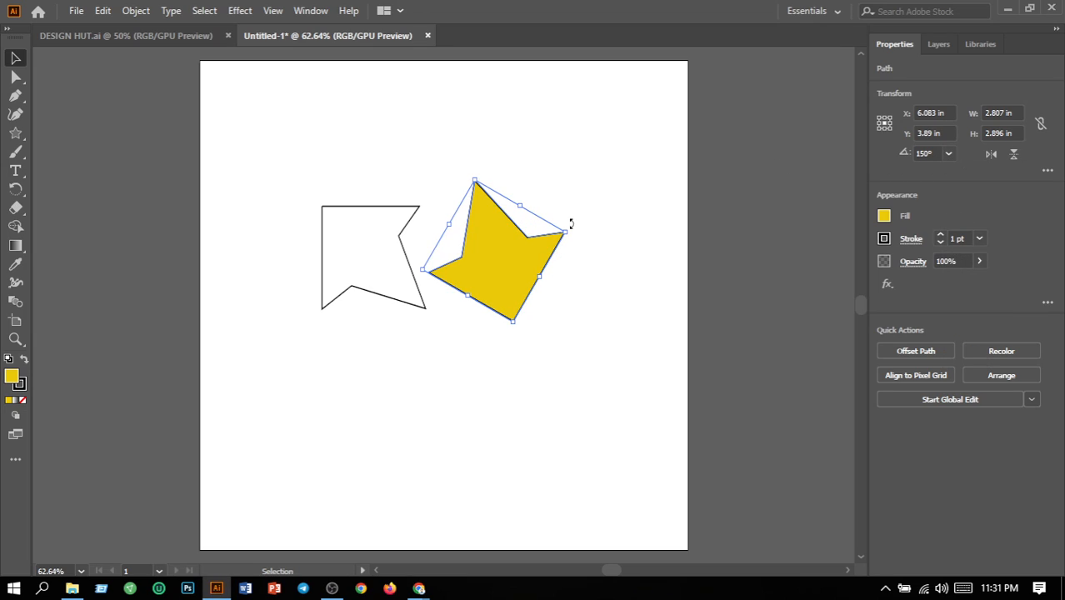
drag(571, 224, 590, 250)
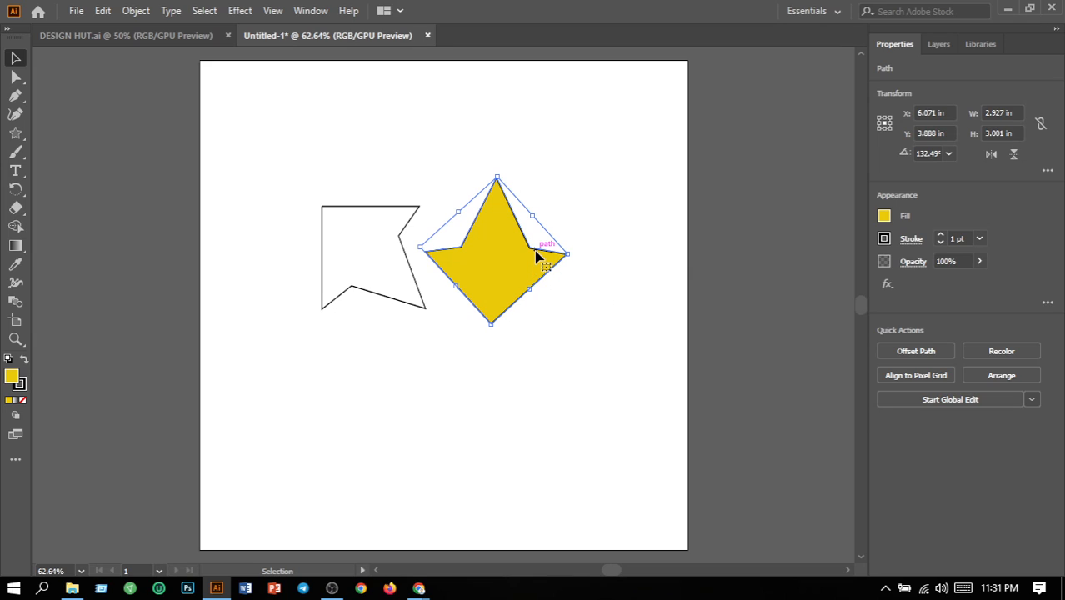
Delete the leftover unfilled outline and place the yellow piece horizontally centred on the artboard at about X 5 in, Y 4.1 in
drag(536, 256, 659, 137)
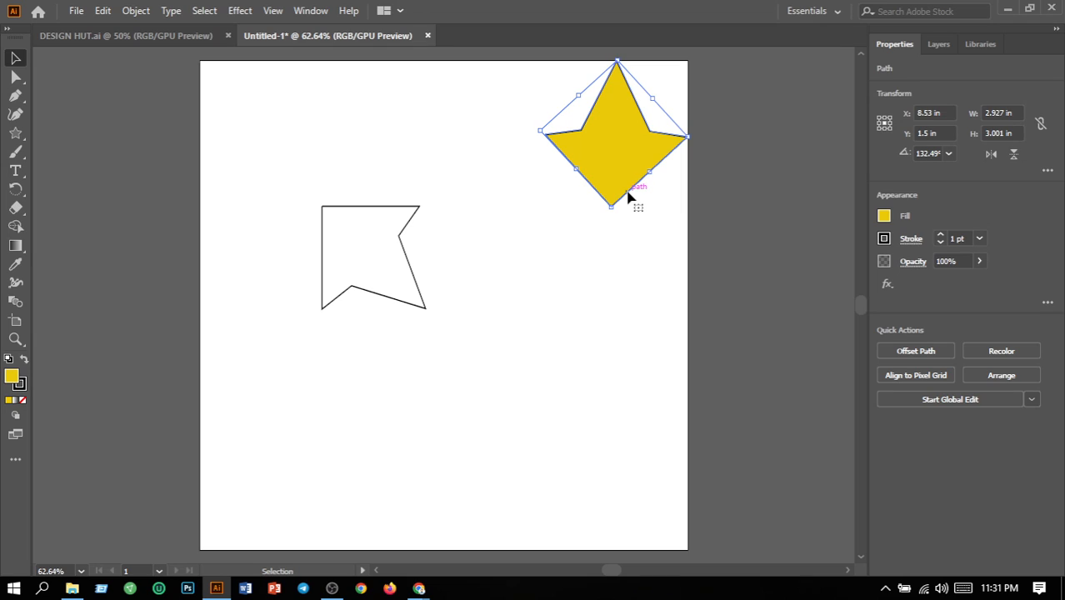
click(419, 287)
key(Delete)
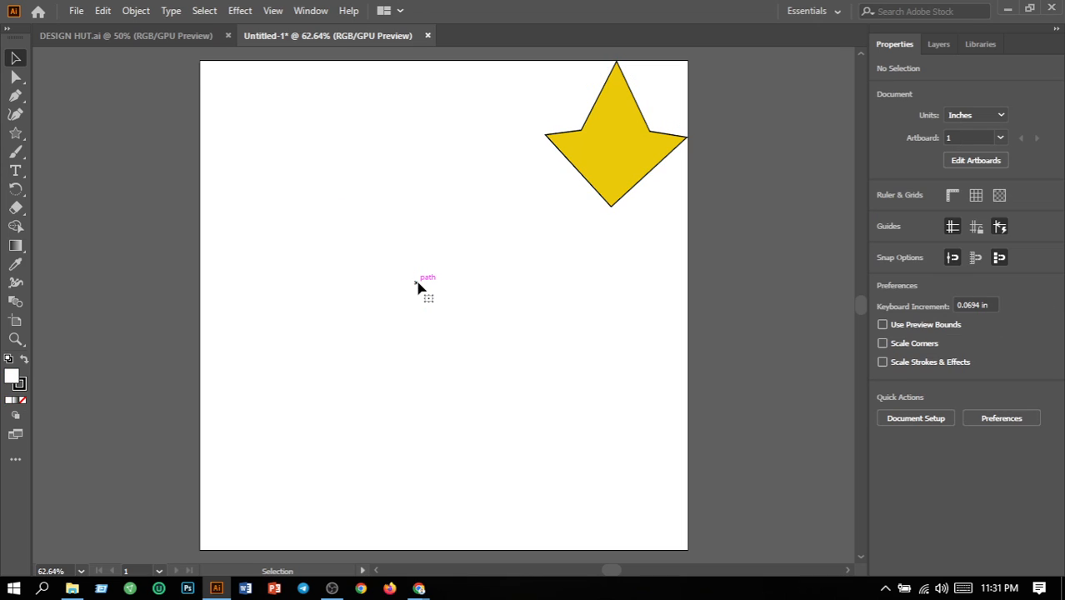
drag(623, 166, 451, 297)
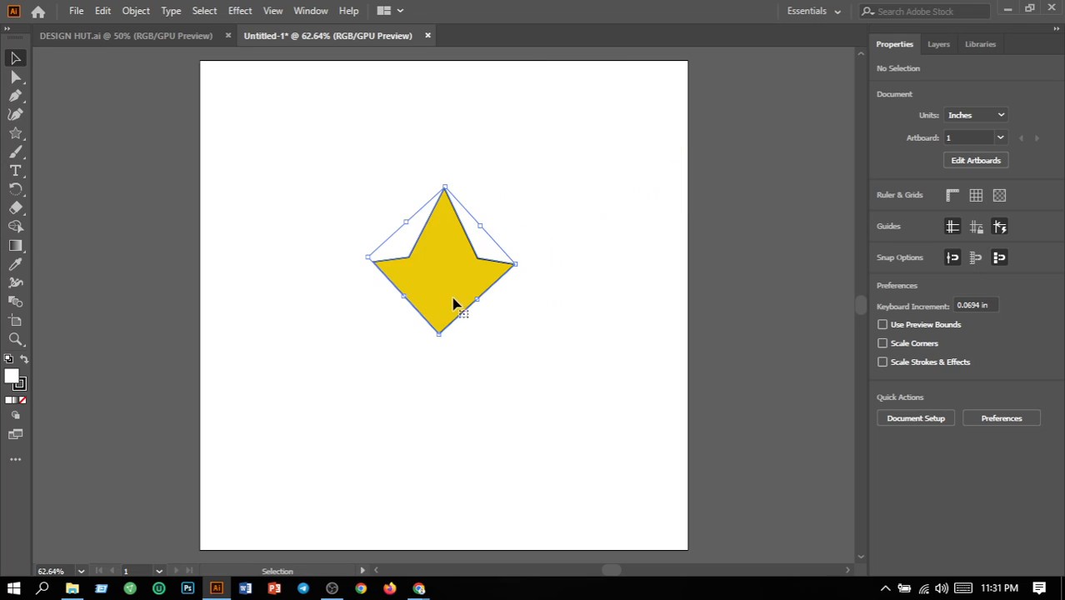
click(555, 363)
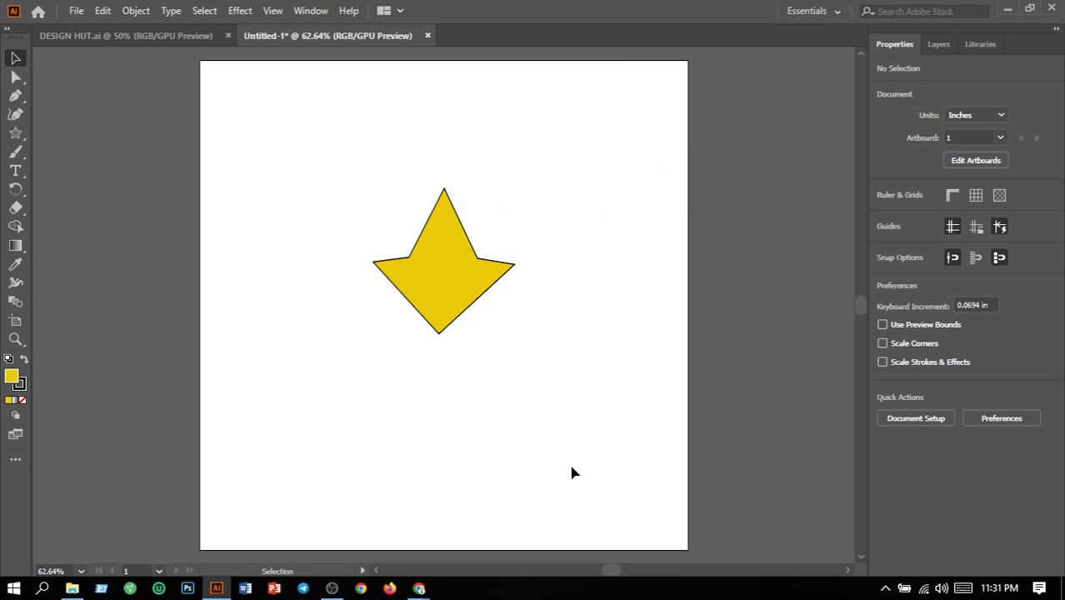
Set the yellow shape's stroke weight to 0 and deselect the shape
drag(316, 224, 619, 432)
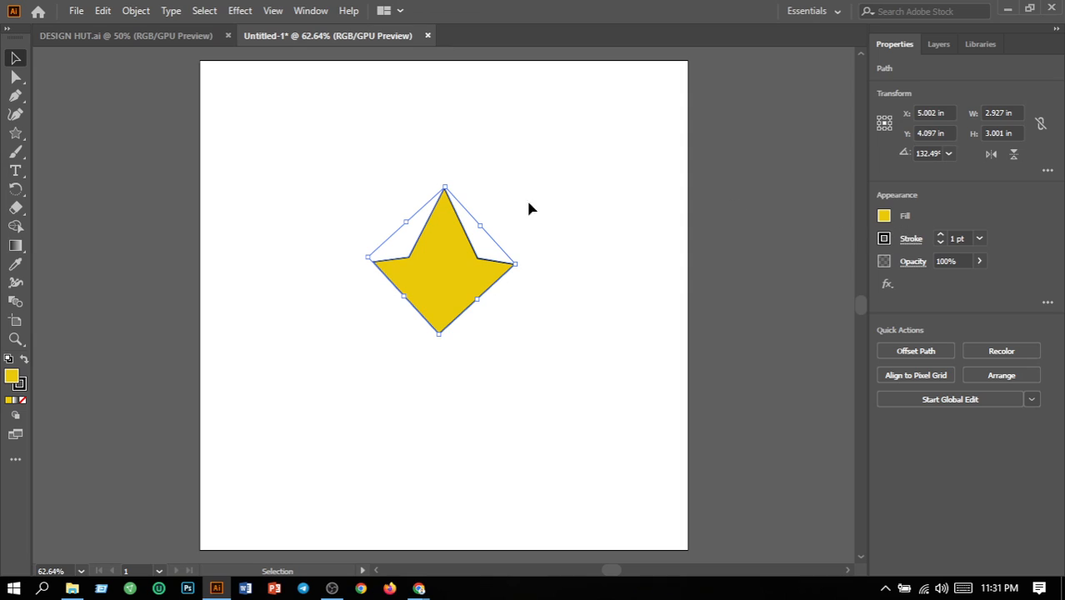
click(957, 239)
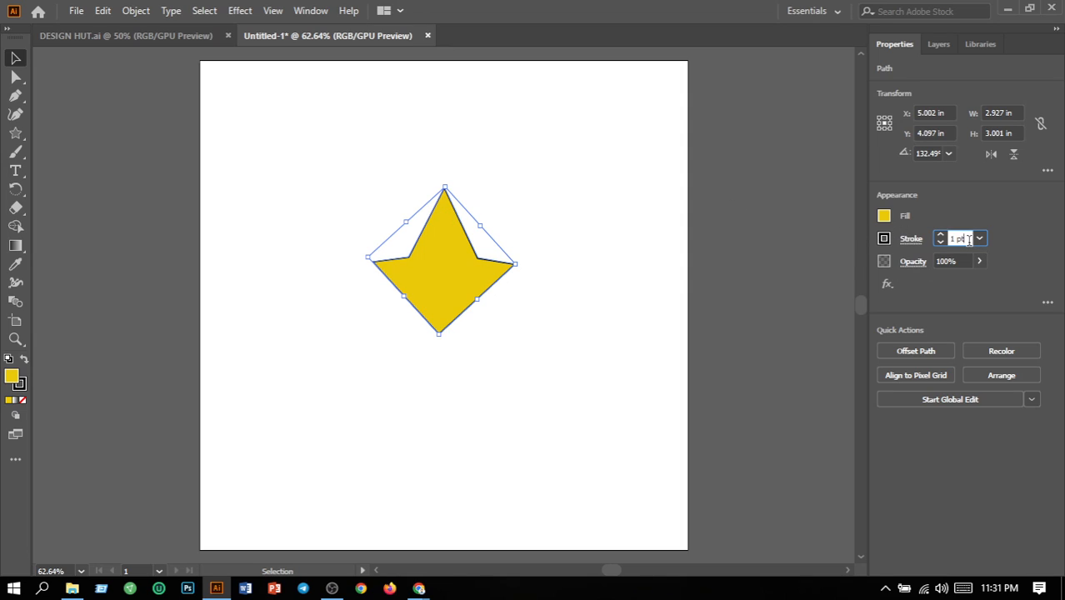
text(0)
key(Return)
click(597, 230)
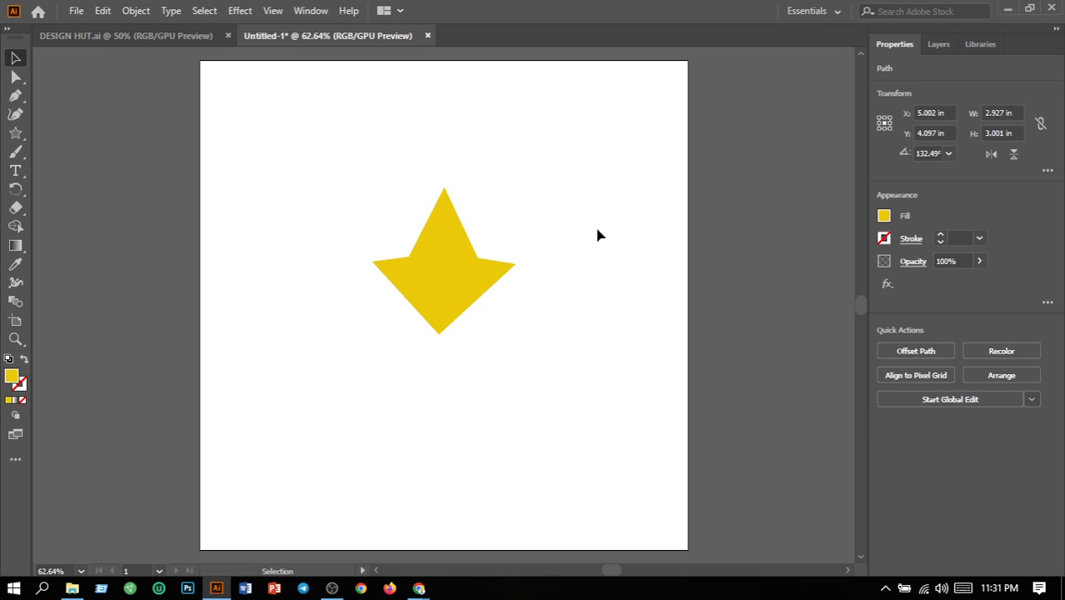
click(509, 283)
click(586, 306)
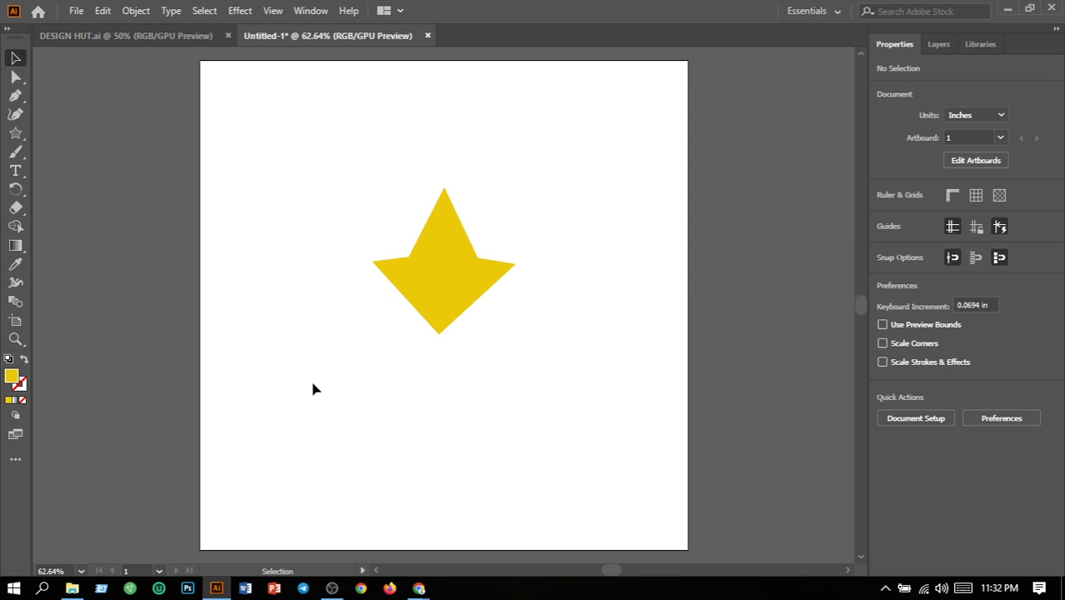
Draw a closed kite about 1 in wide and 1.7 in tall inside the yellow shape with the Pen tool
click(15, 98)
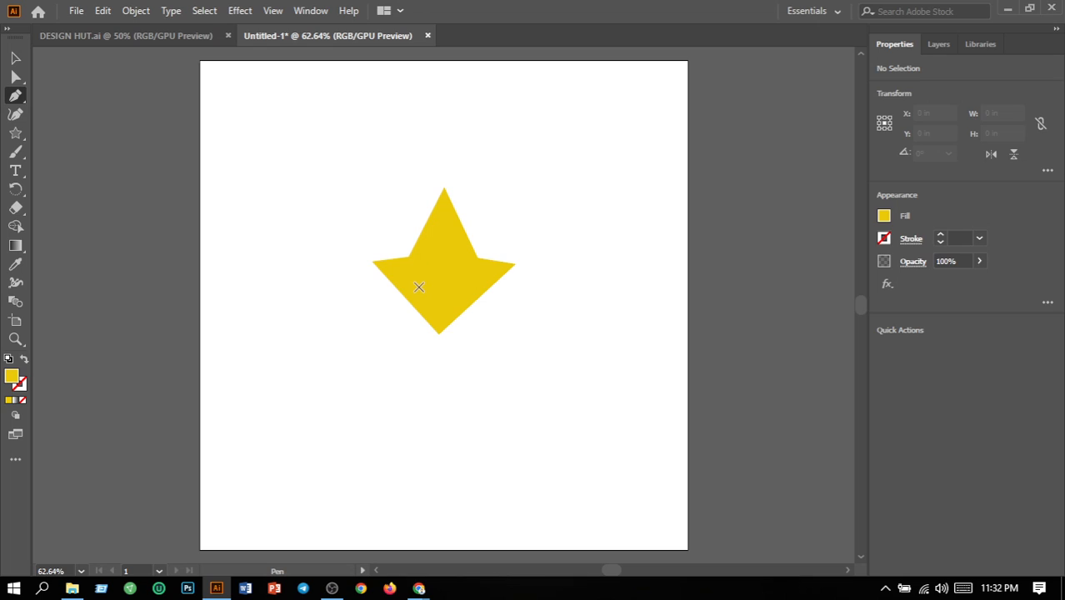
click(419, 274)
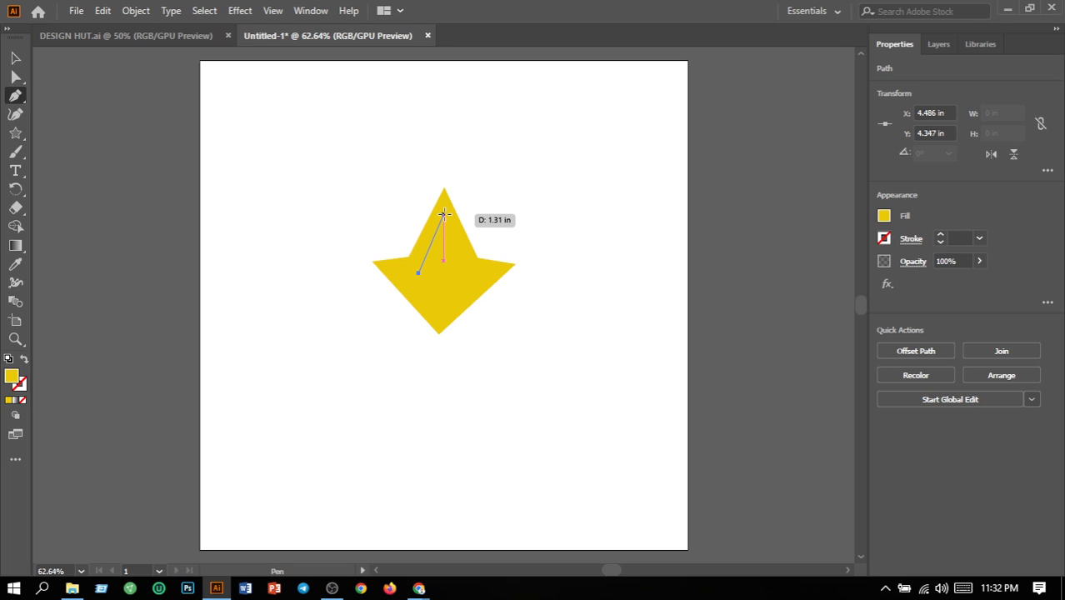
click(445, 214)
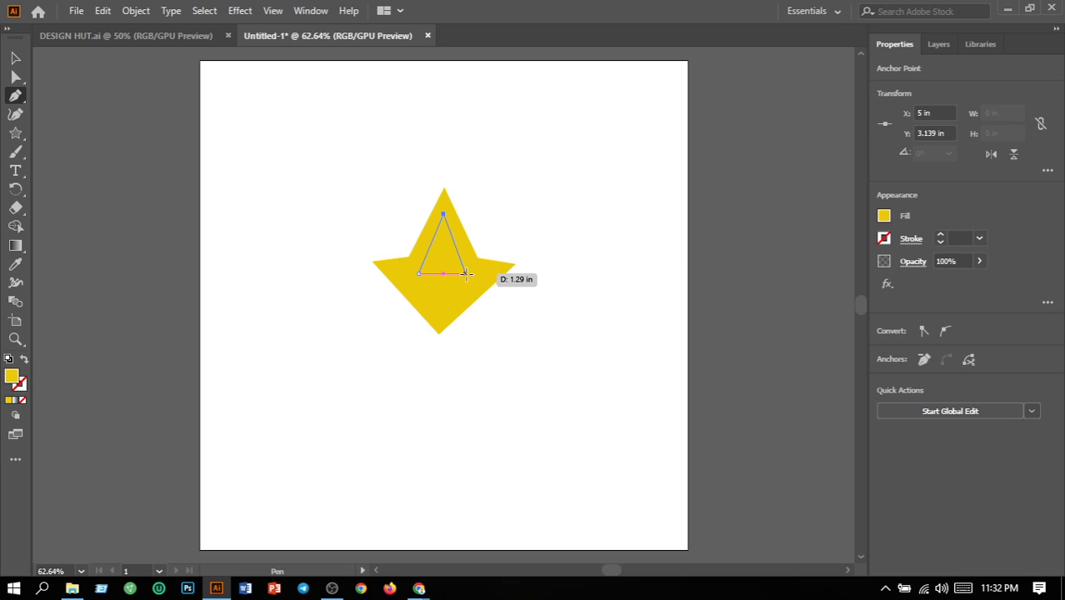
click(467, 273)
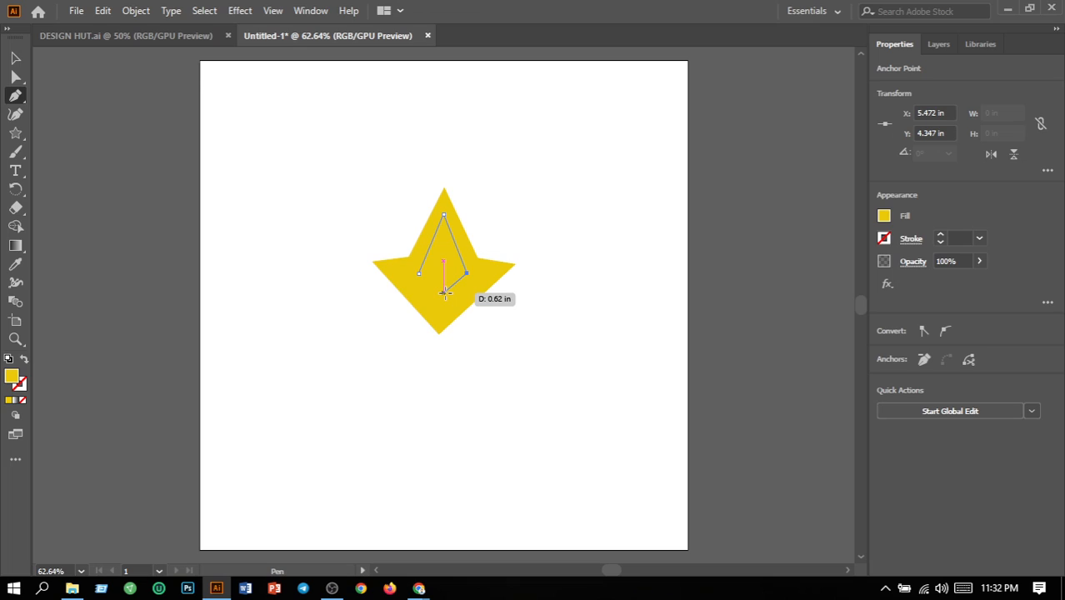
click(445, 293)
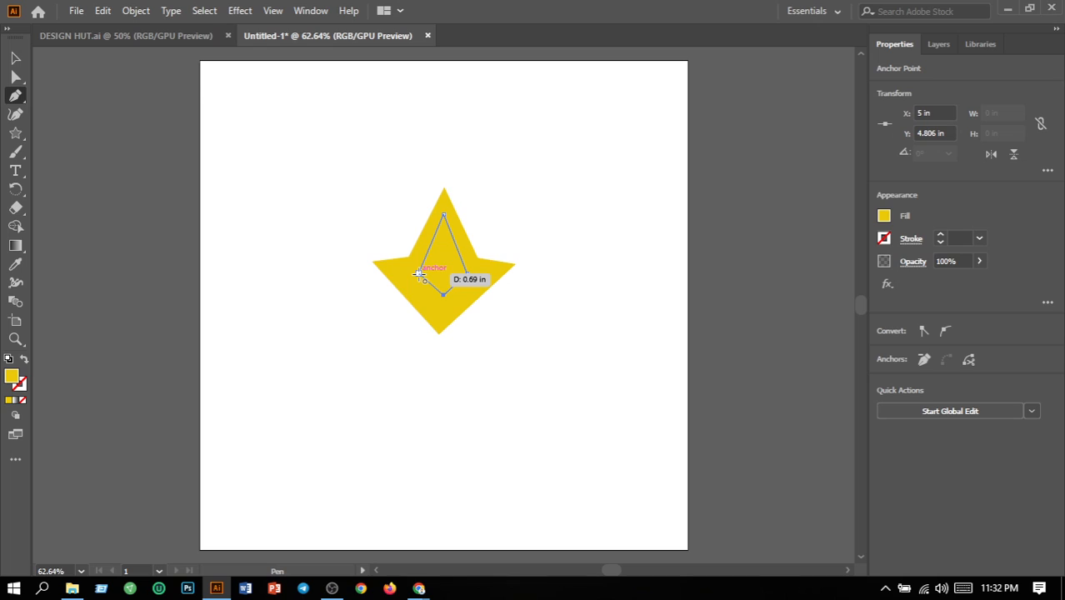
click(419, 274)
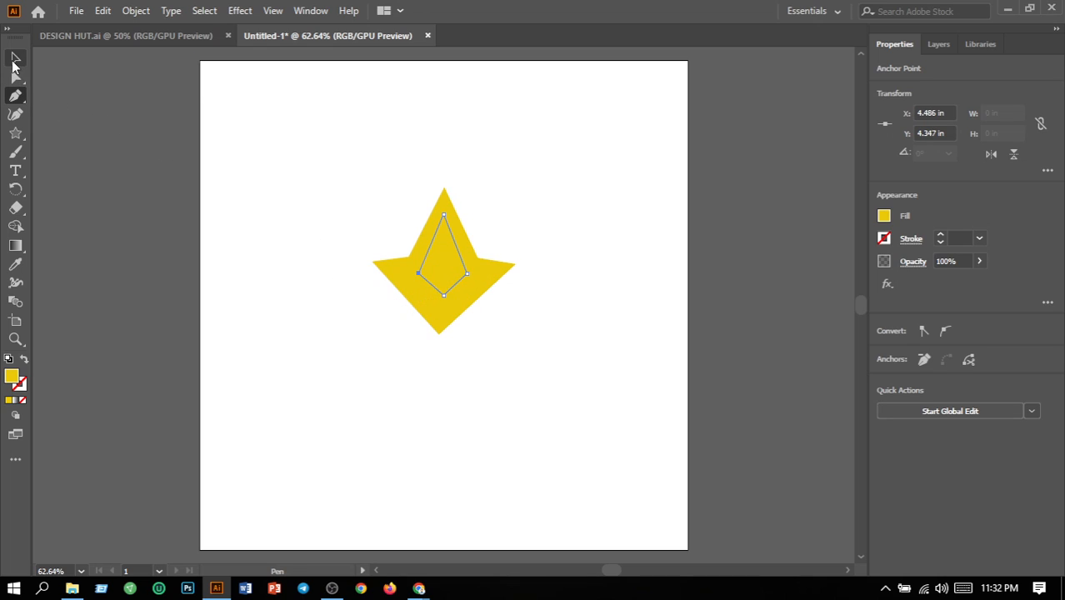
Fill the kite with black 000000 and deselect it
click(14, 59)
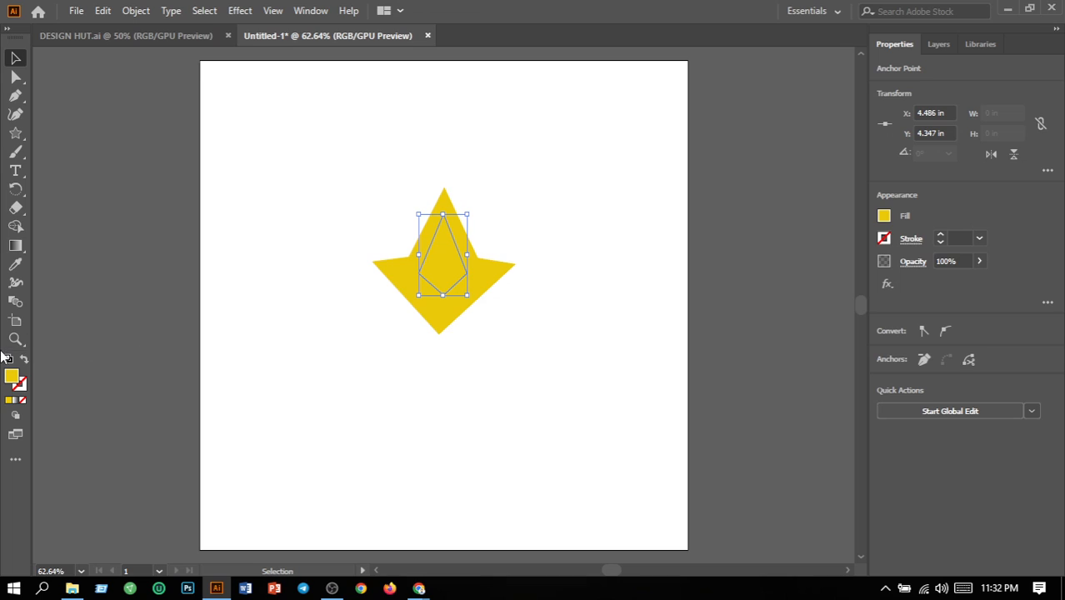
double_click(11, 377)
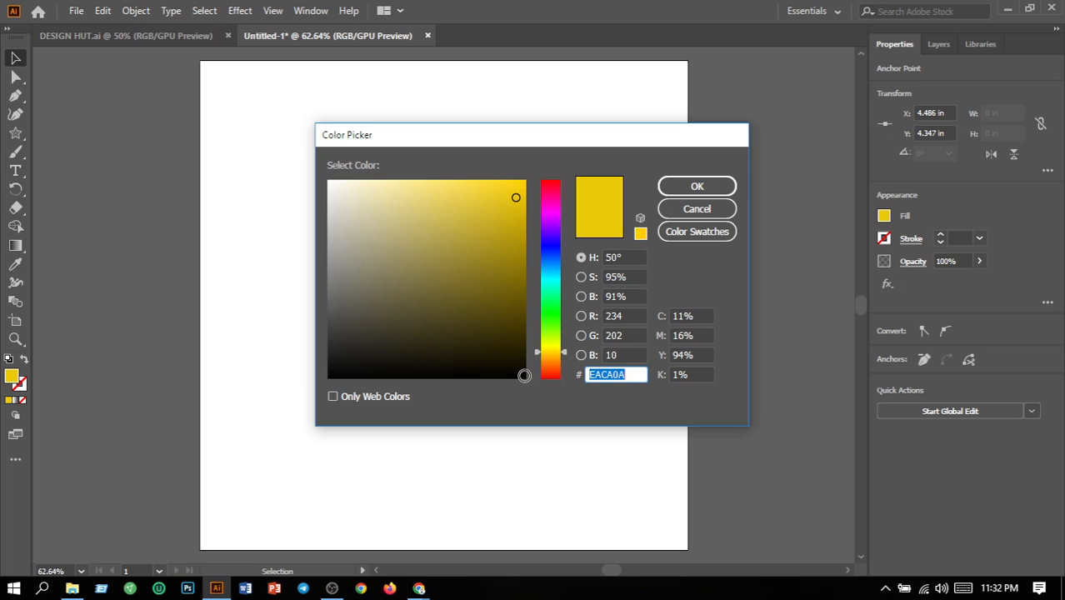
click(521, 377)
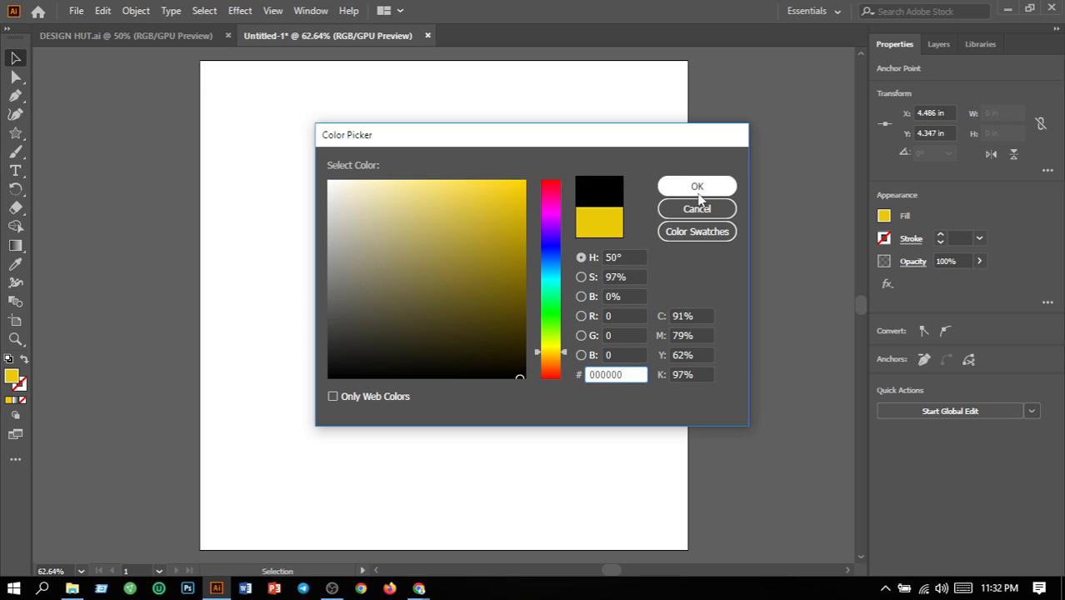
click(690, 185)
click(616, 164)
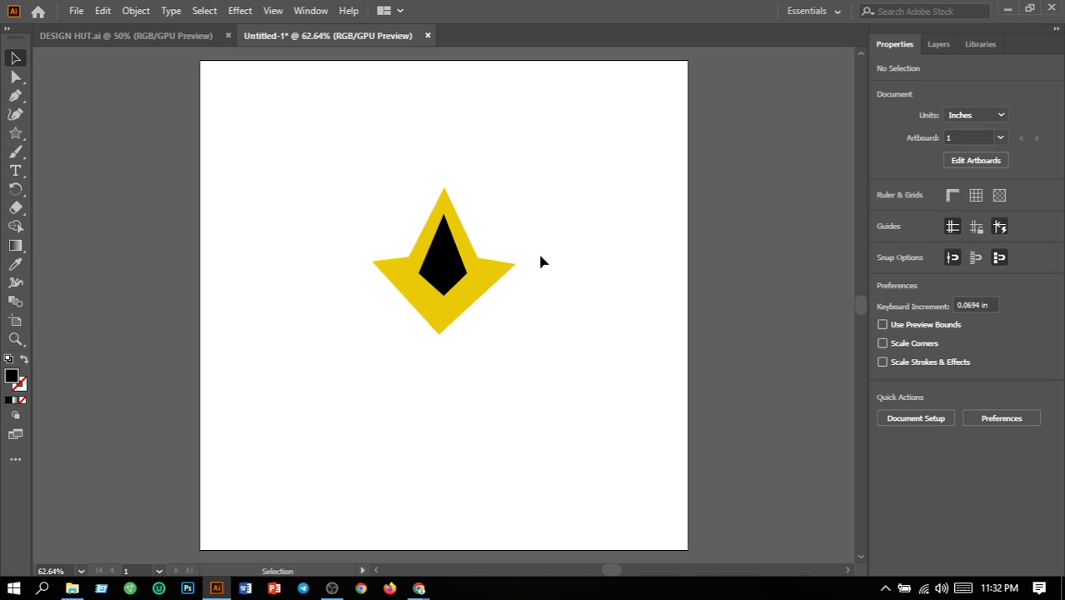
Apply a linear gradient at 90° to the yellow shape behind the kite, with bright yellow as its starting colour stop
click(479, 278)
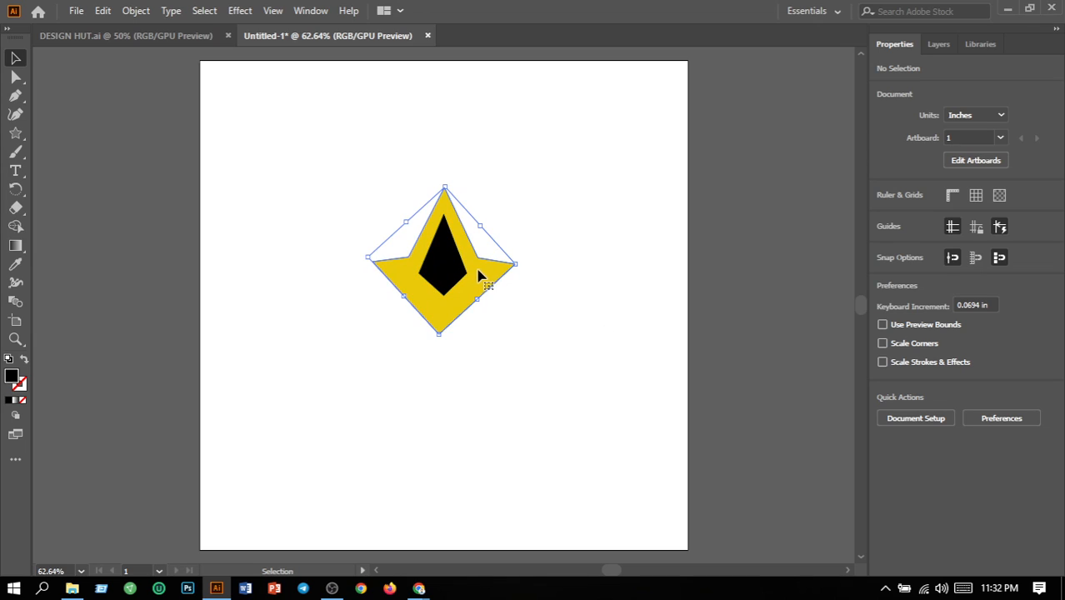
click(17, 248)
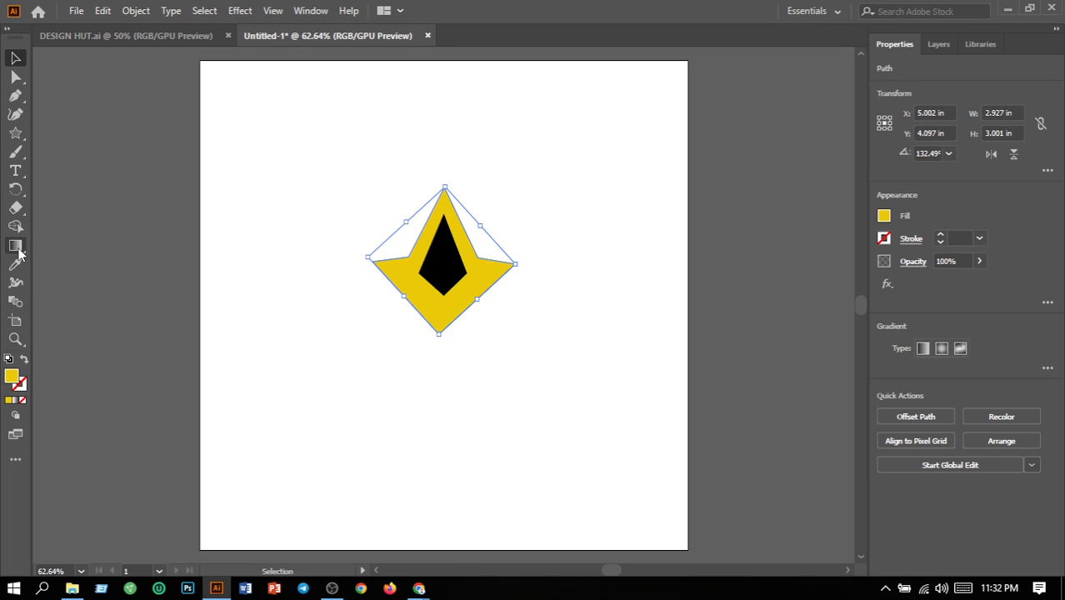
click(923, 349)
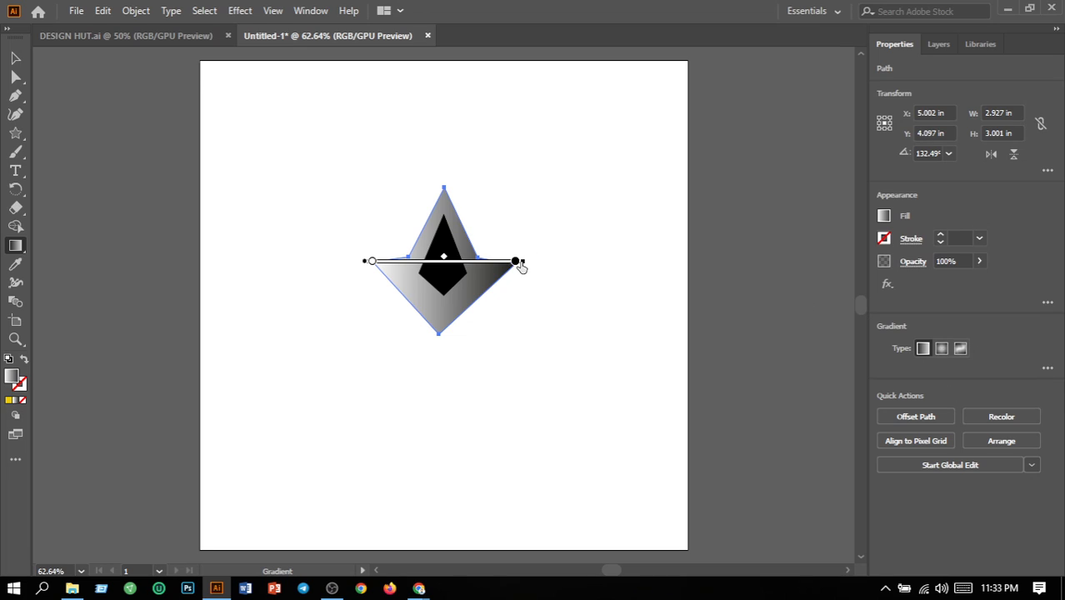
click(1048, 368)
click(990, 431)
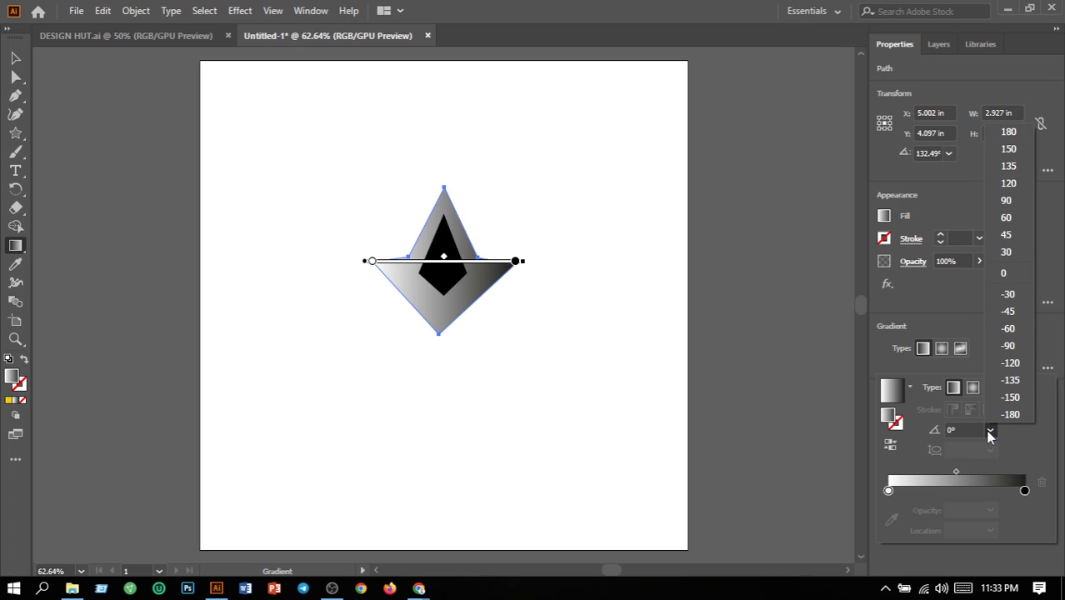
click(1004, 200)
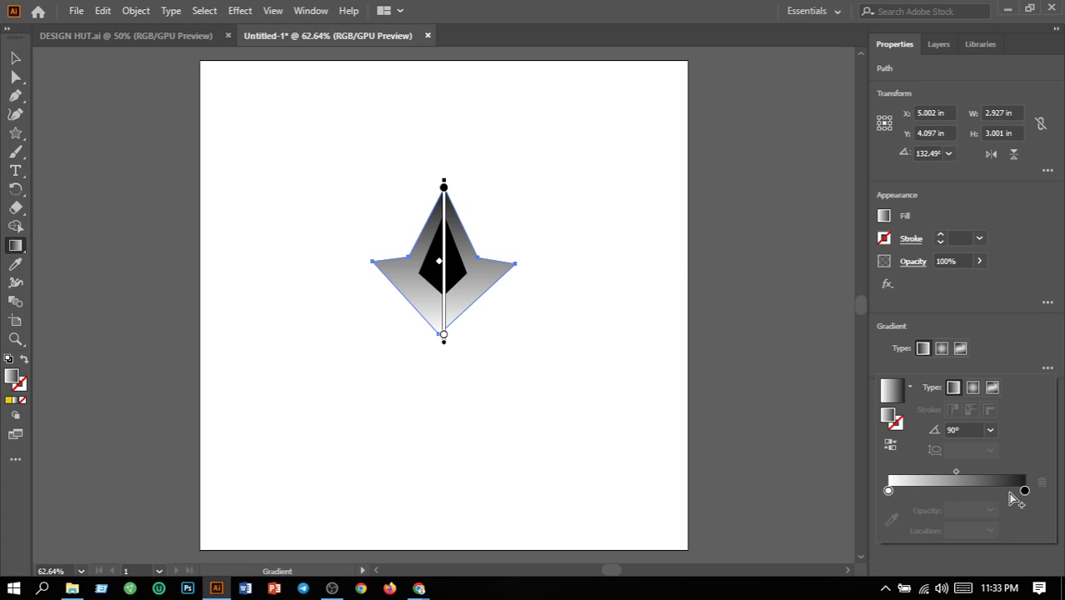
double_click(889, 492)
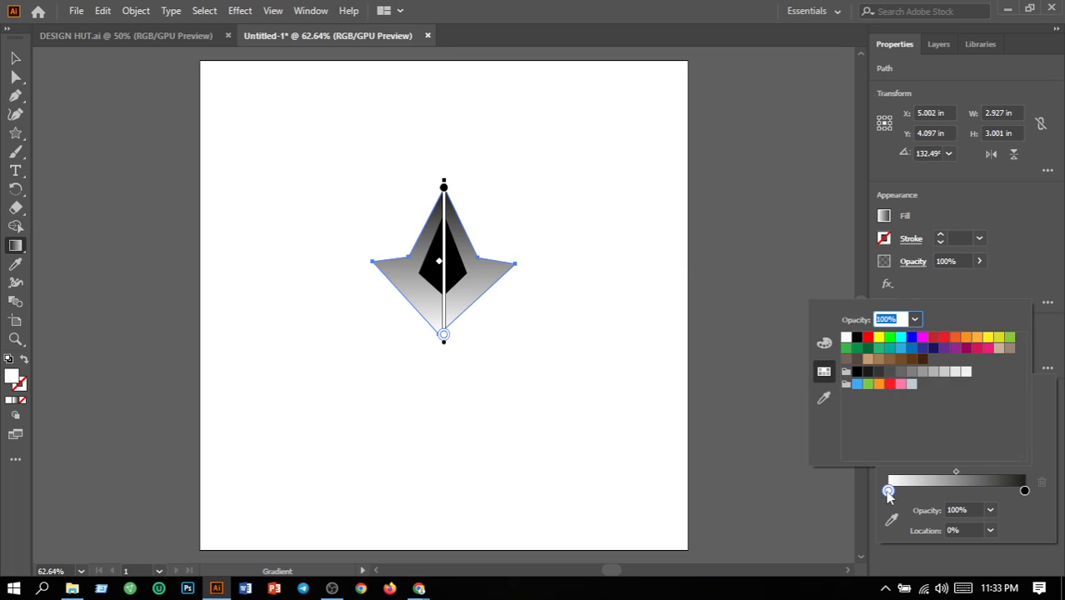
click(880, 338)
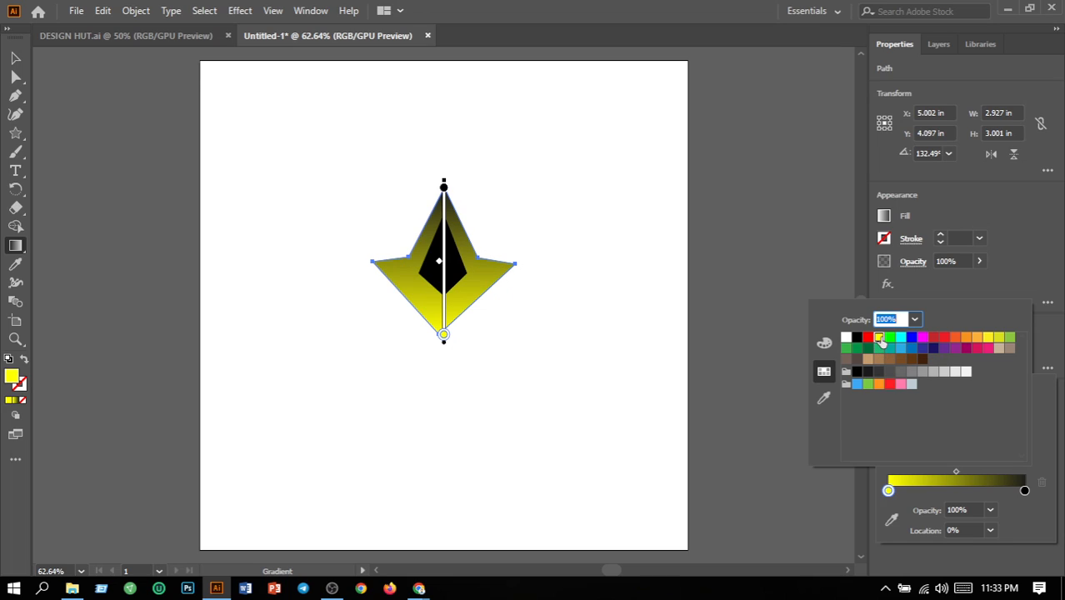
Try several swatches for the ending colour stop of the outer shape's gradient, including orange and green, finishing on orange-red
click(1024, 490)
double_click(1025, 490)
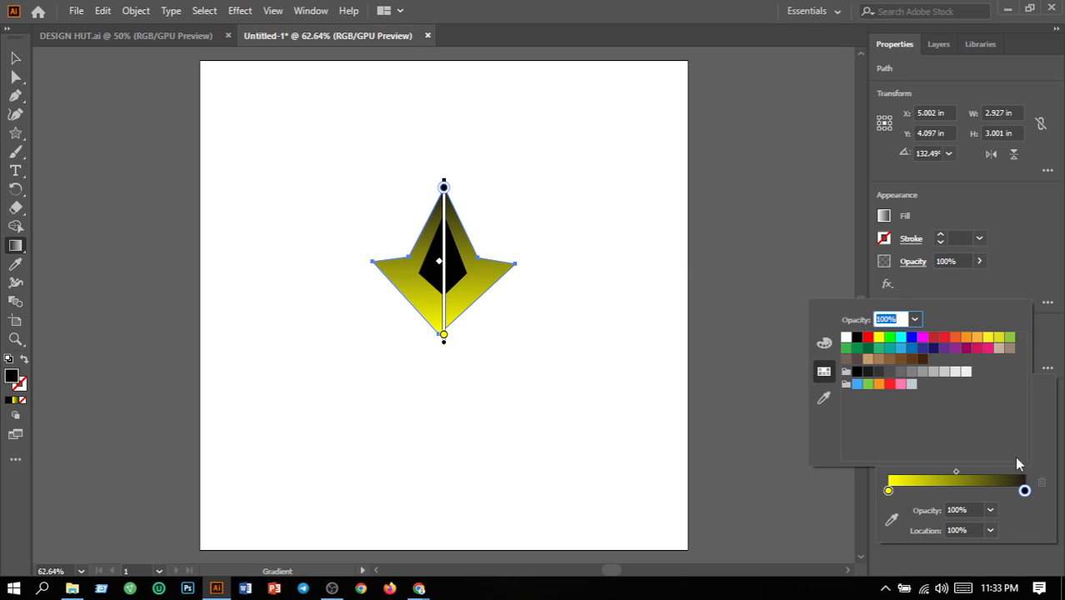
click(1000, 338)
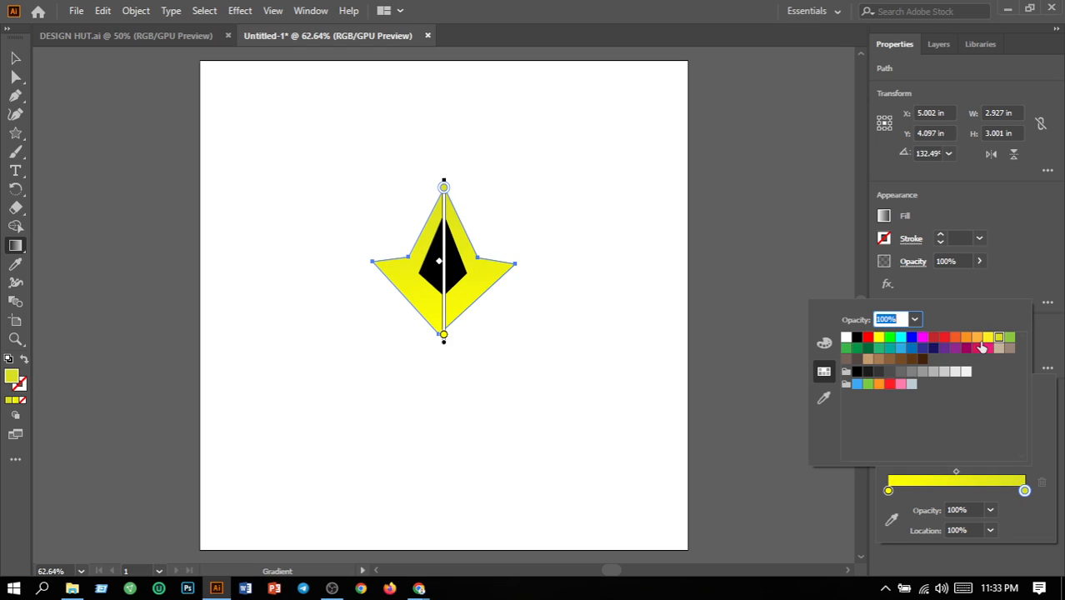
click(967, 338)
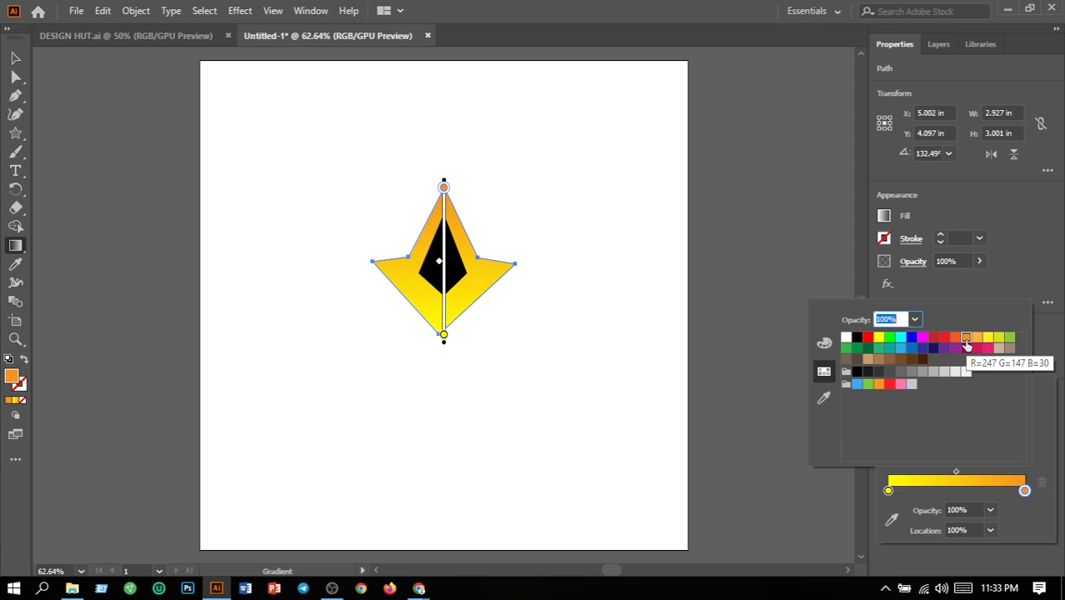
click(955, 338)
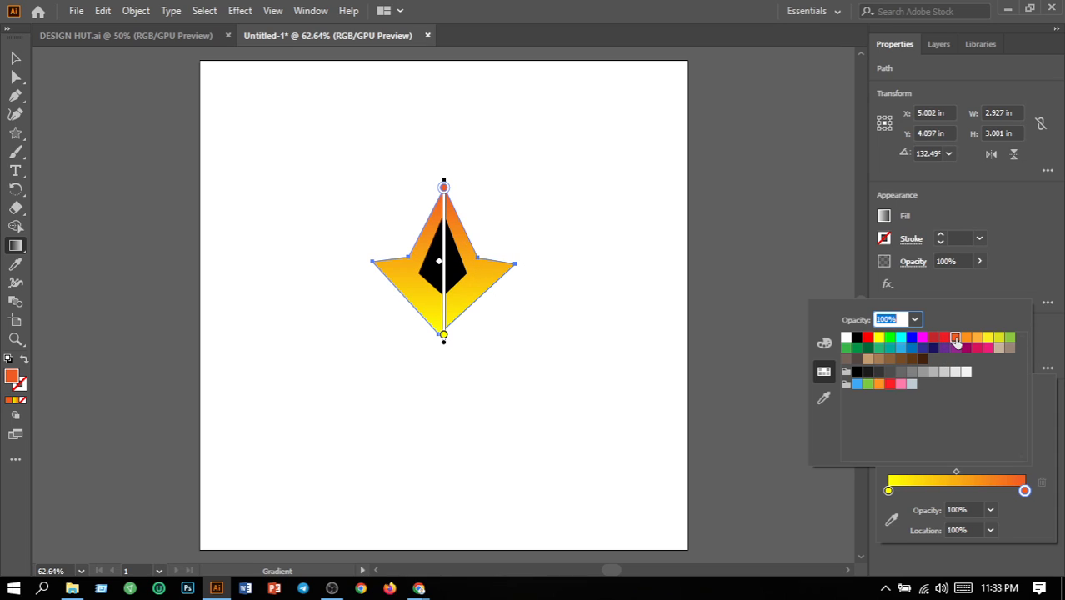
click(976, 338)
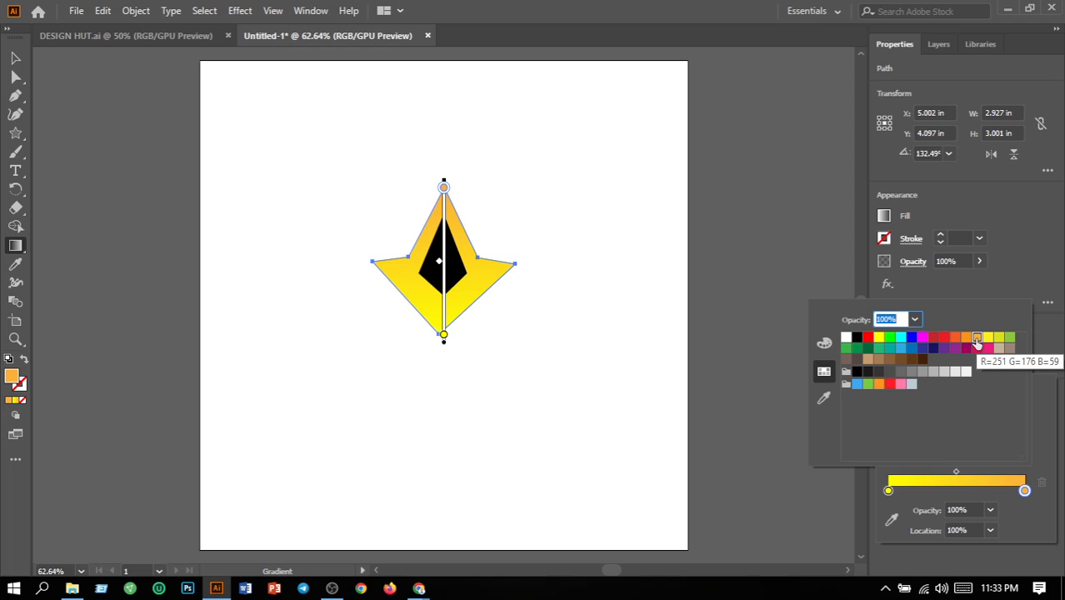
click(988, 339)
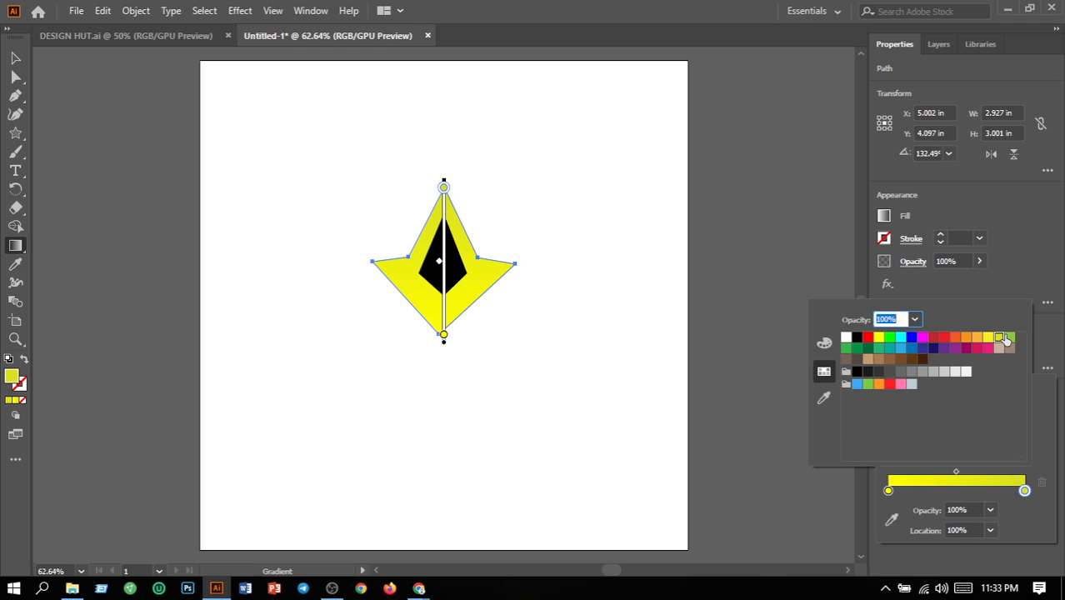
click(1010, 338)
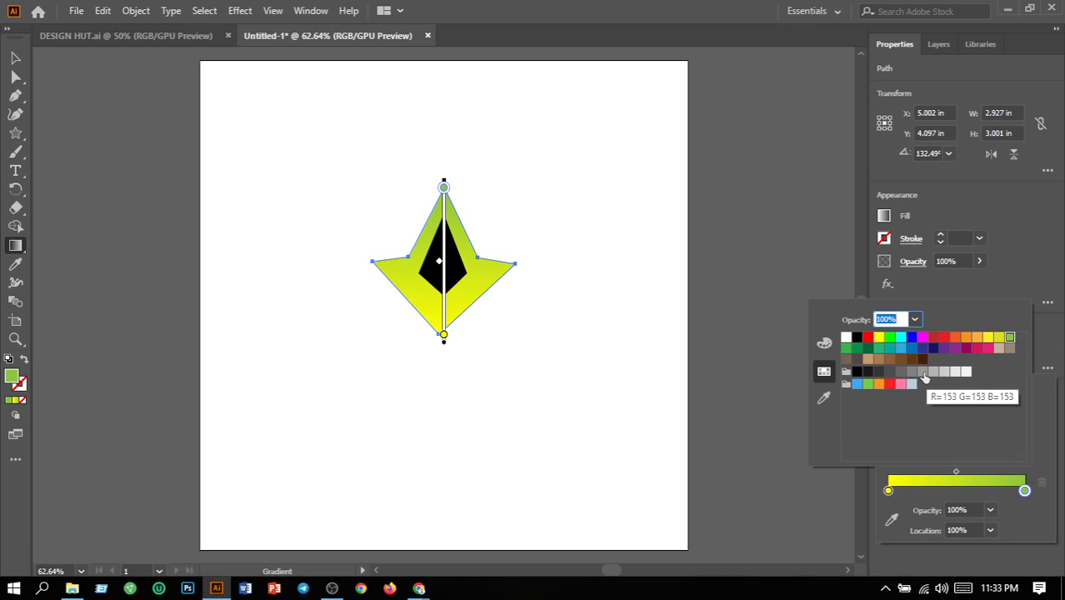
click(955, 338)
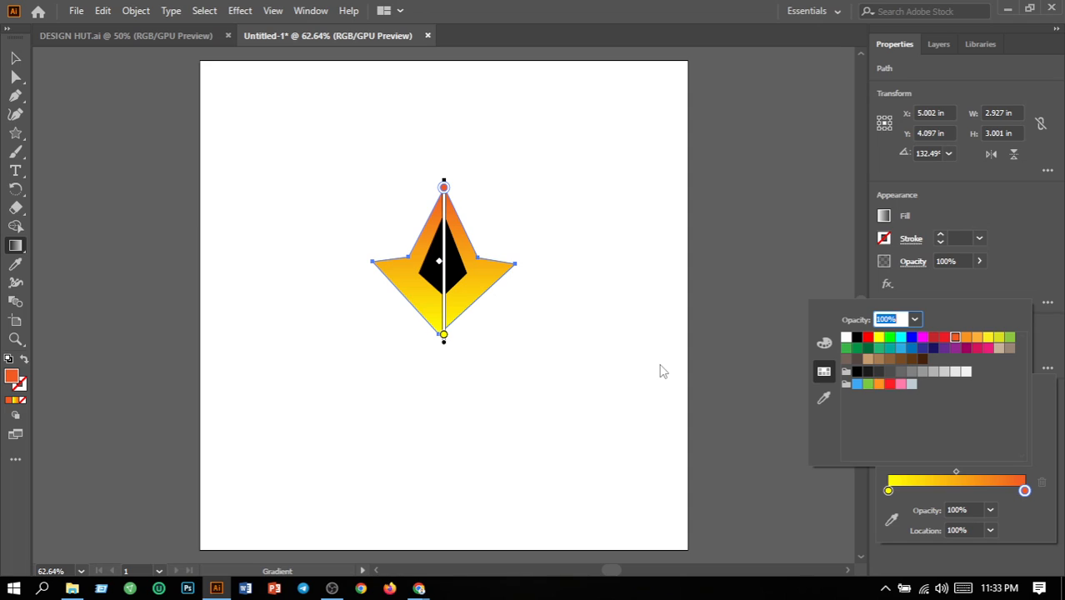
Recolour the outer shape's gradient with a red starting stop and a bright yellow ending stop, and deselect the shape
click(888, 491)
double_click(889, 491)
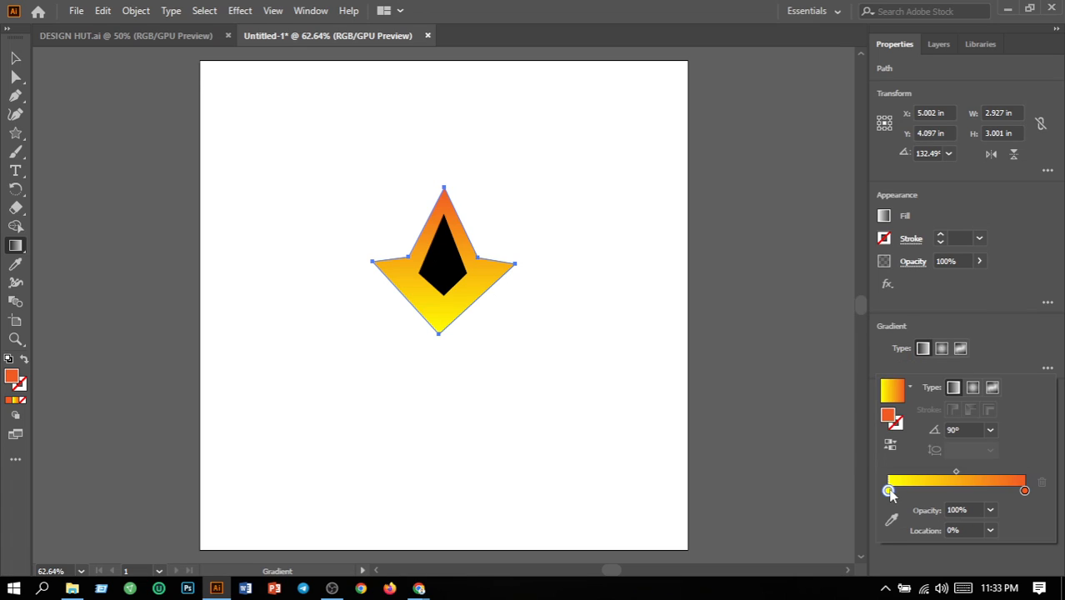
click(942, 338)
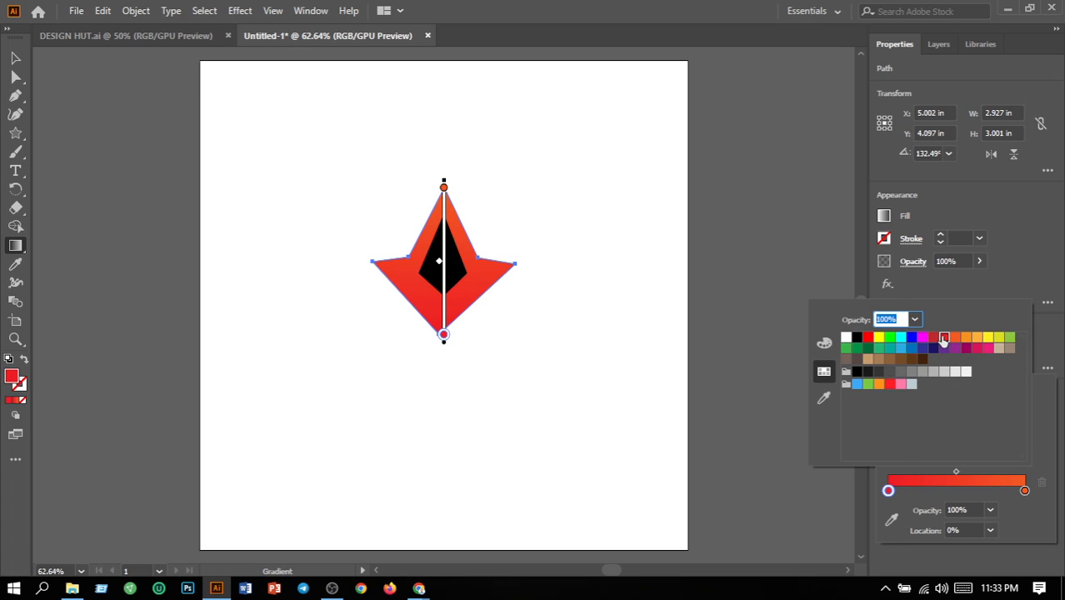
click(1025, 491)
double_click(1026, 491)
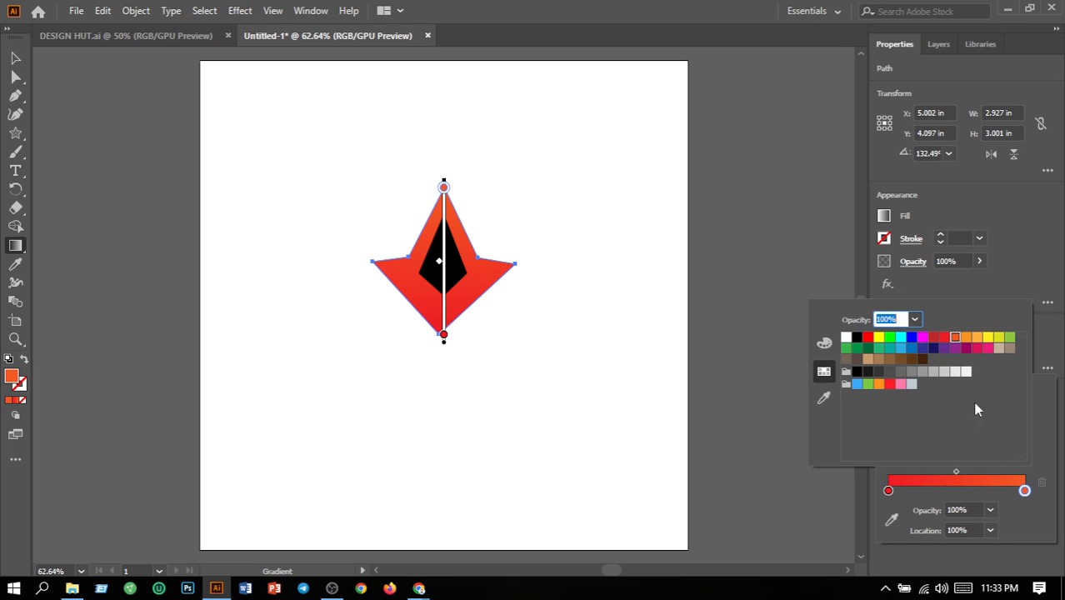
click(879, 338)
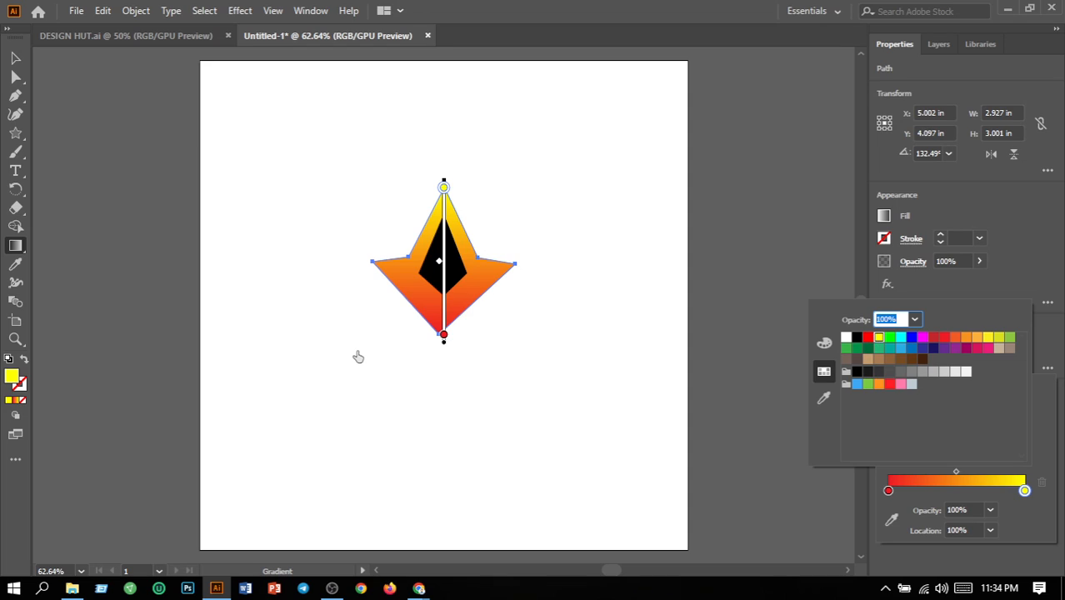
click(17, 62)
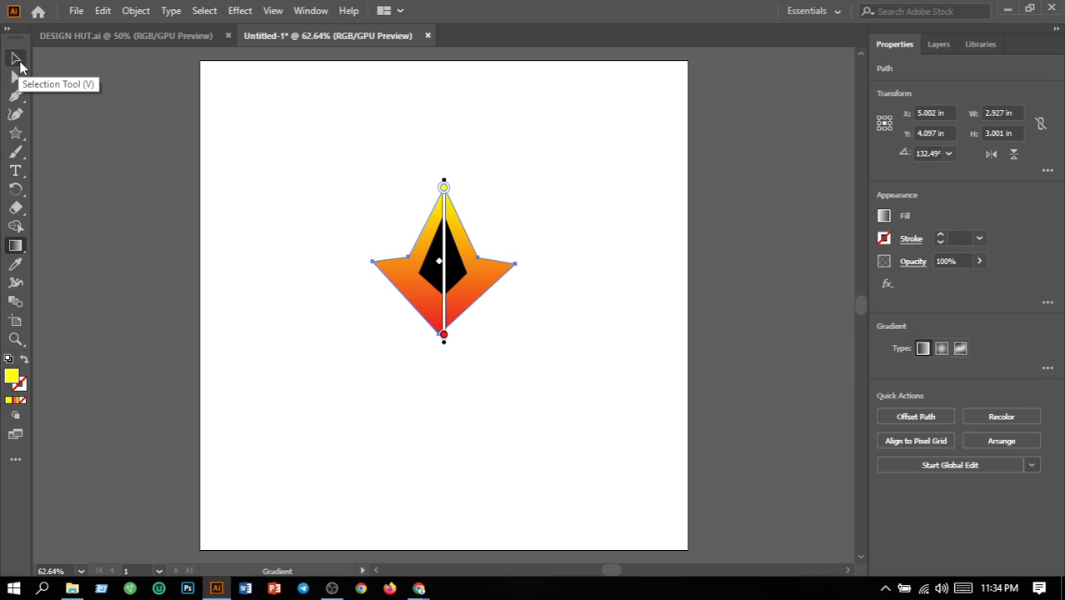
click(363, 372)
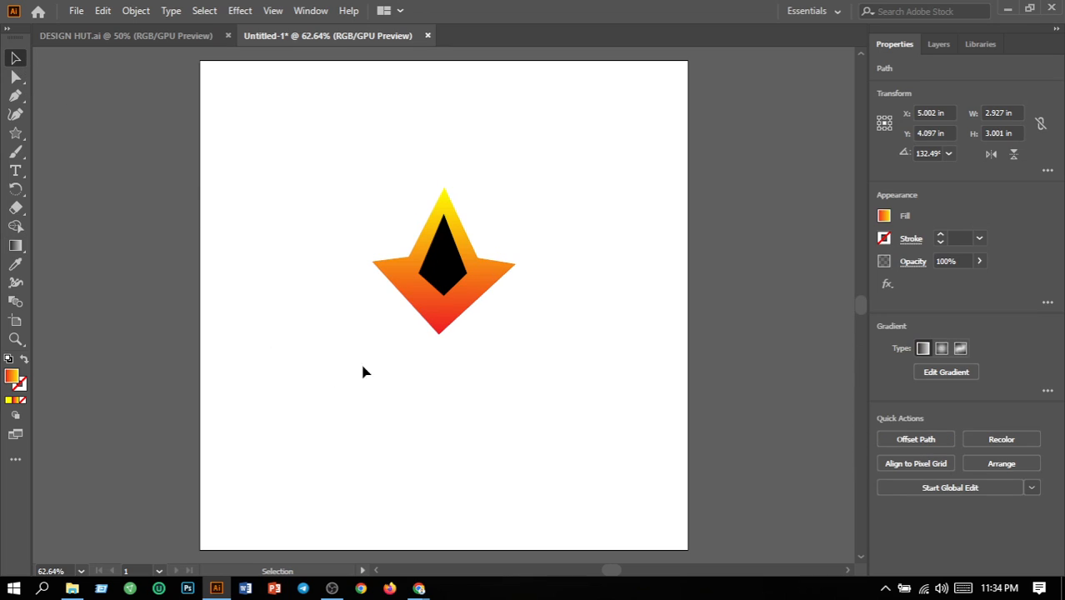
Apply a linear gradient at a 90° angle to the black inner kite
click(443, 290)
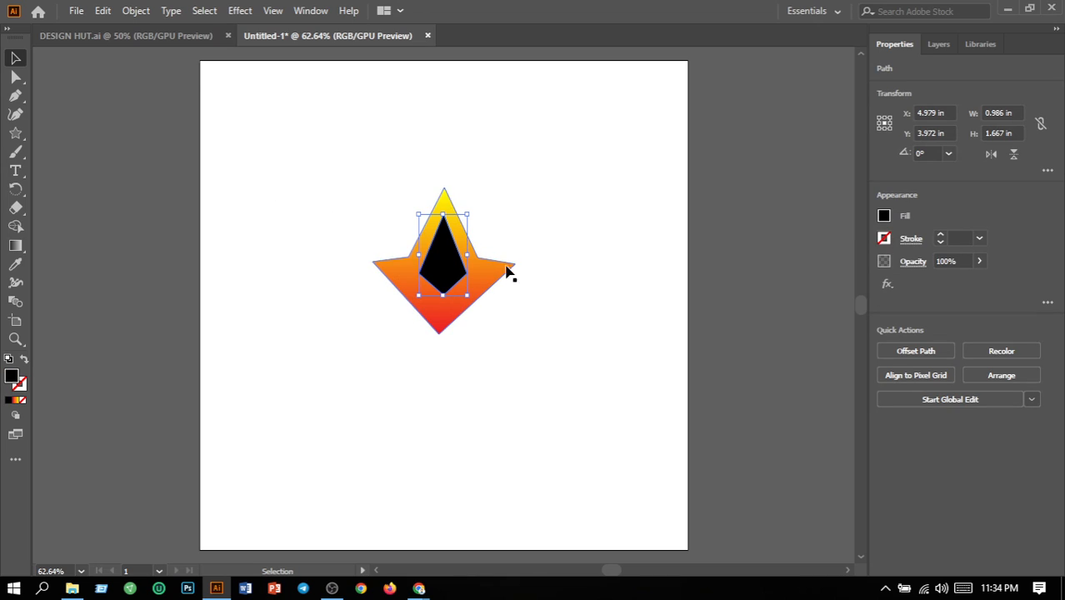
click(16, 245)
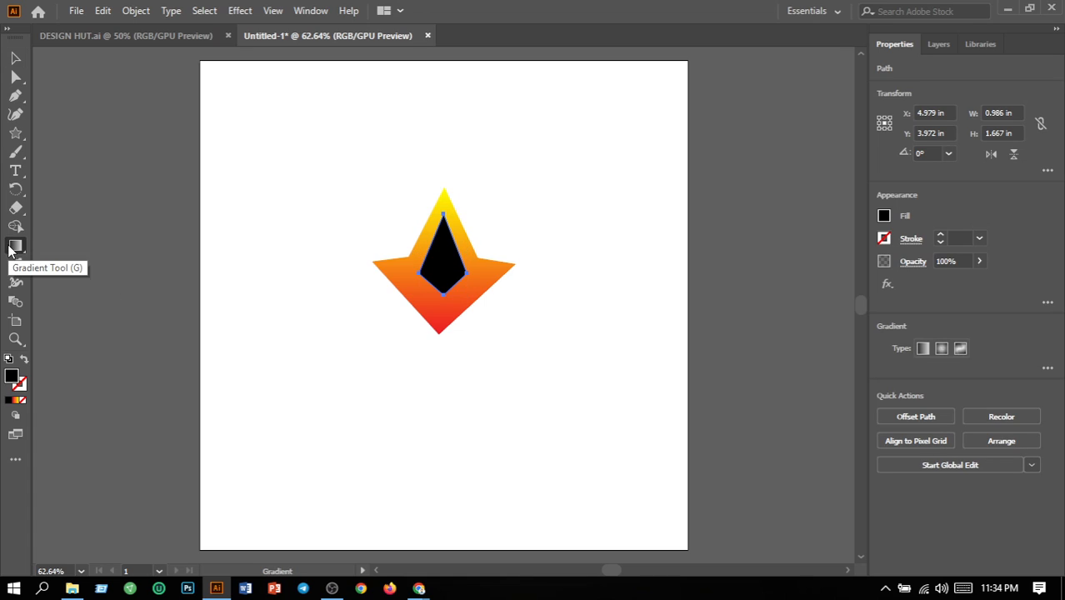
click(923, 349)
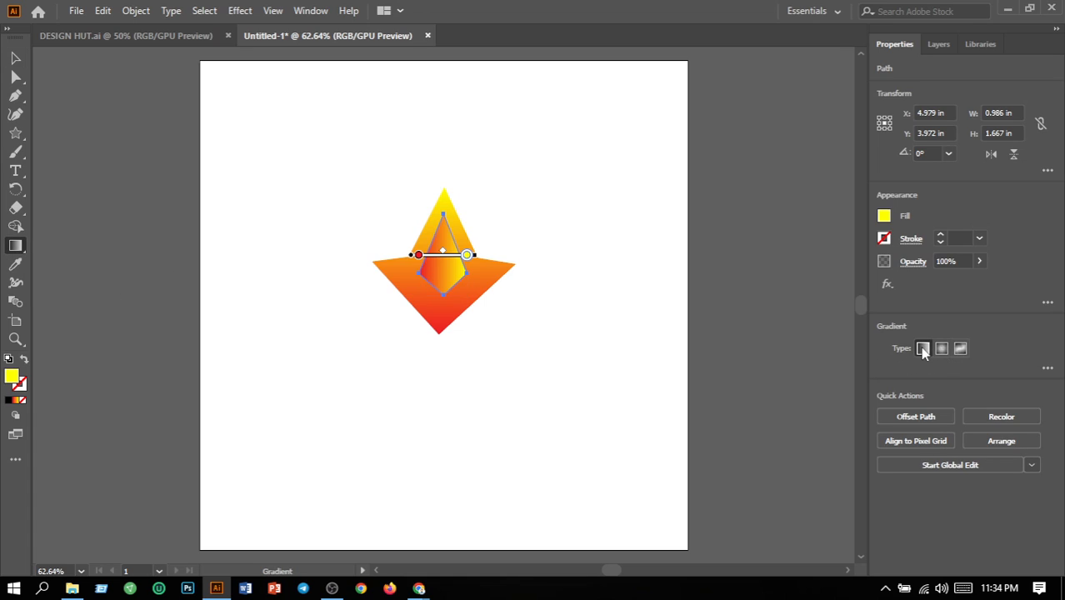
click(1048, 368)
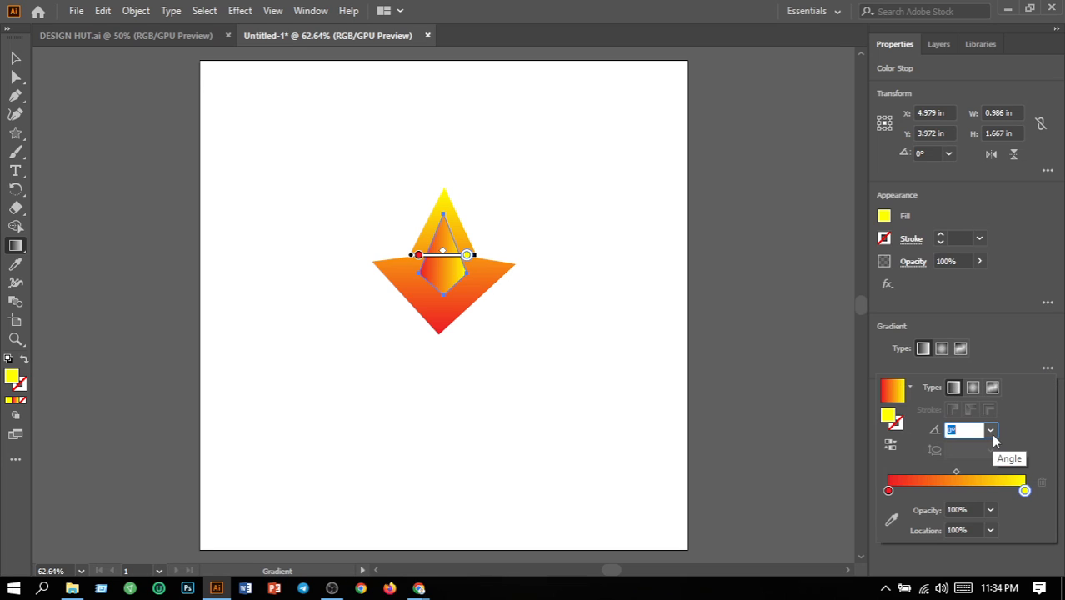
click(990, 430)
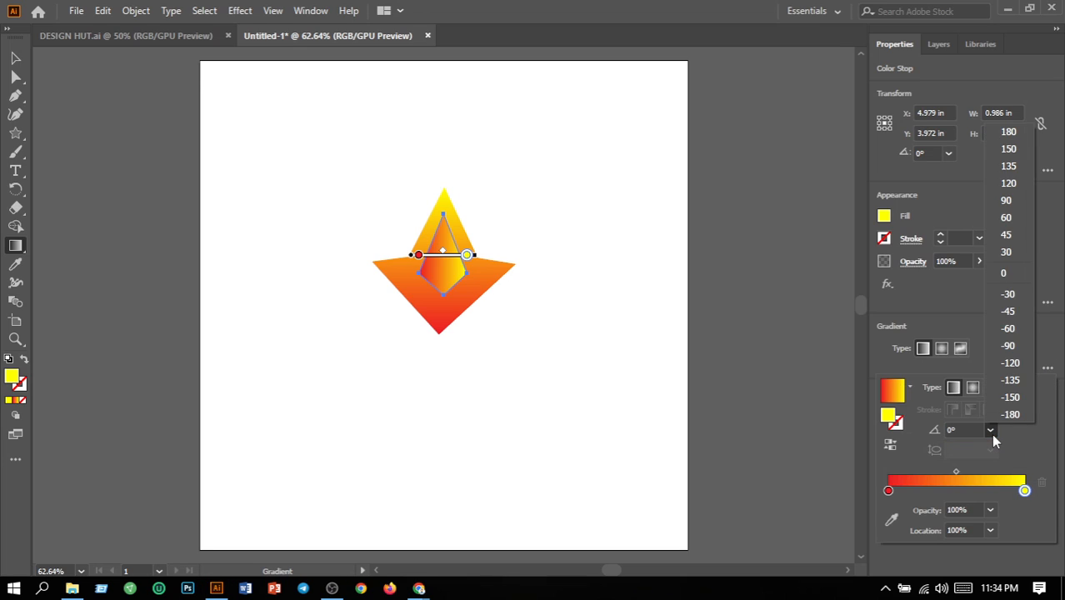
click(1006, 201)
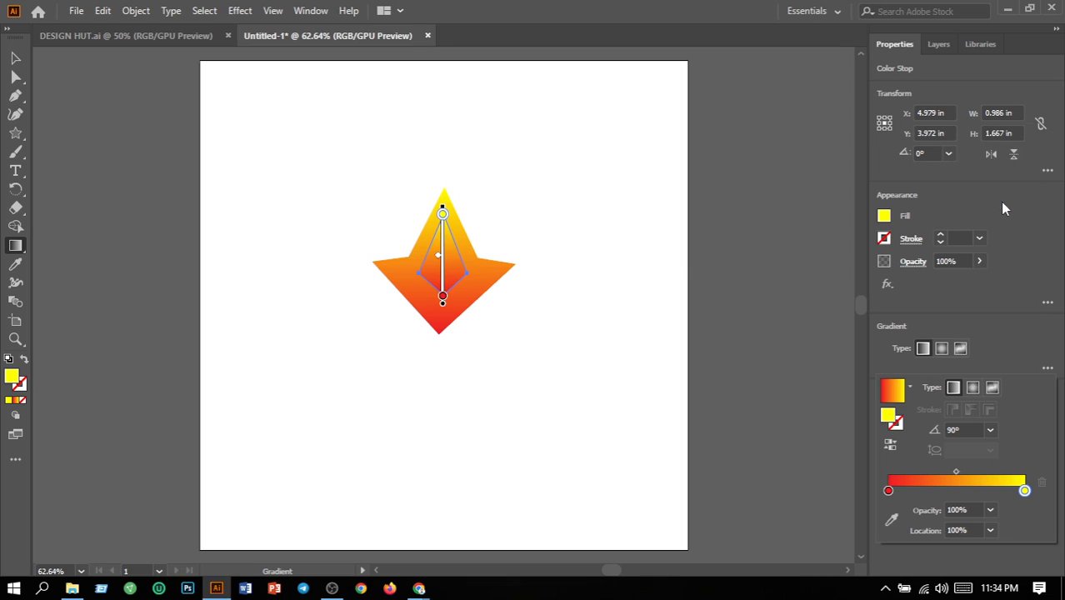
Set the starting colour stop of the kite's gradient to black
click(889, 491)
double_click(888, 491)
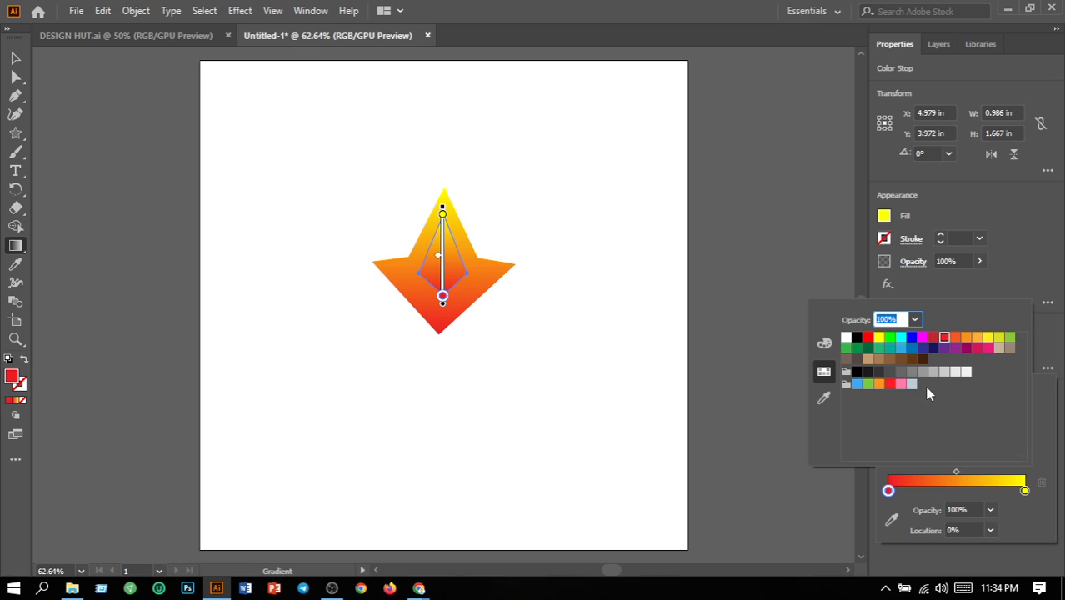
click(857, 339)
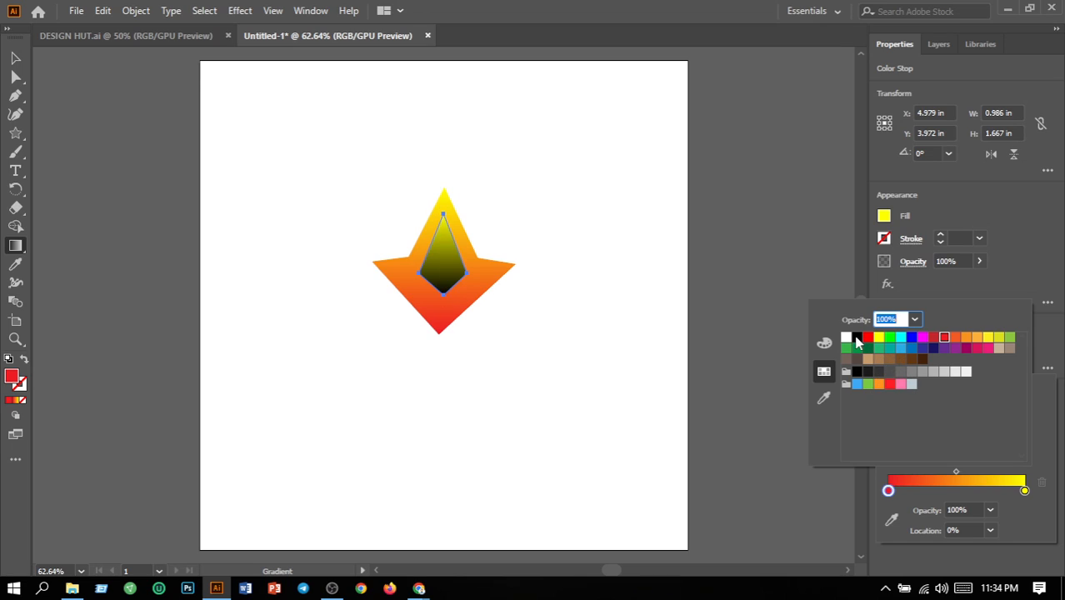
Set the ending colour stop of the kite's gradient to a medium-dark grey after trying darker greys, and deselect the kite
click(1026, 493)
click(1026, 492)
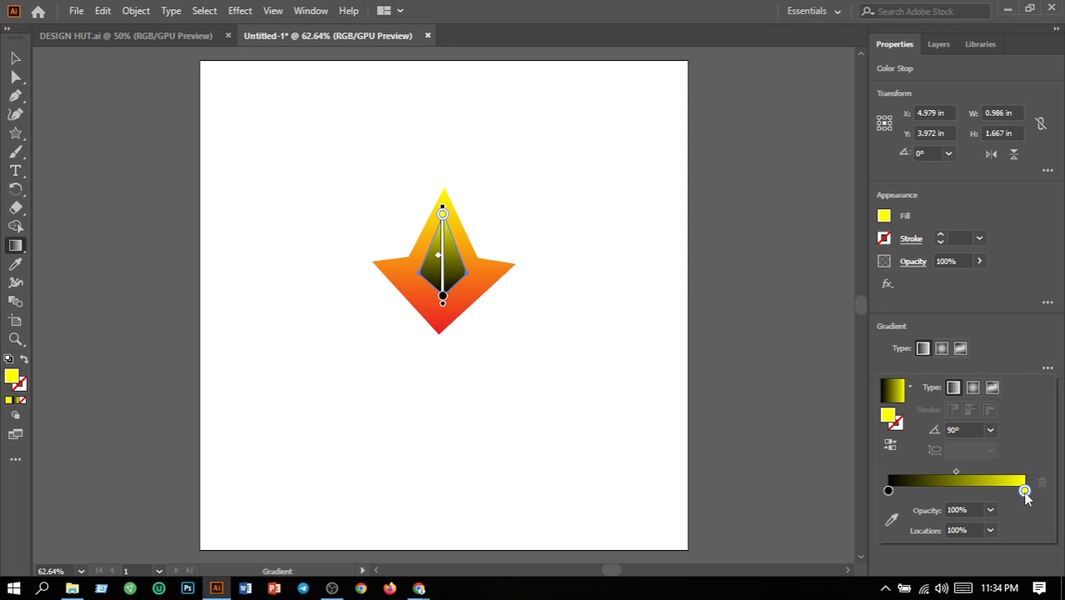
double_click(1025, 492)
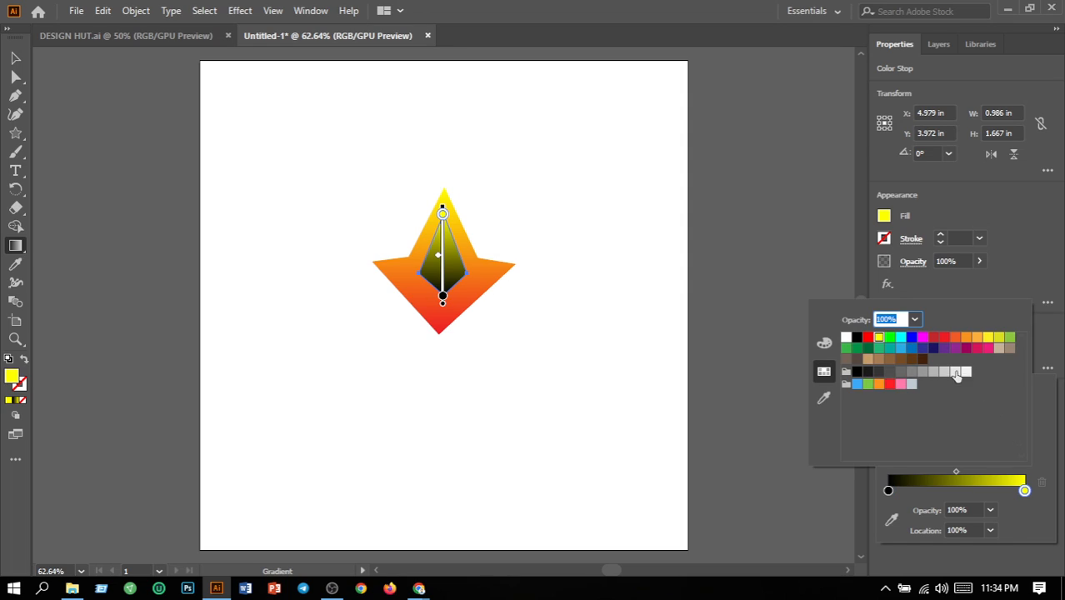
click(879, 373)
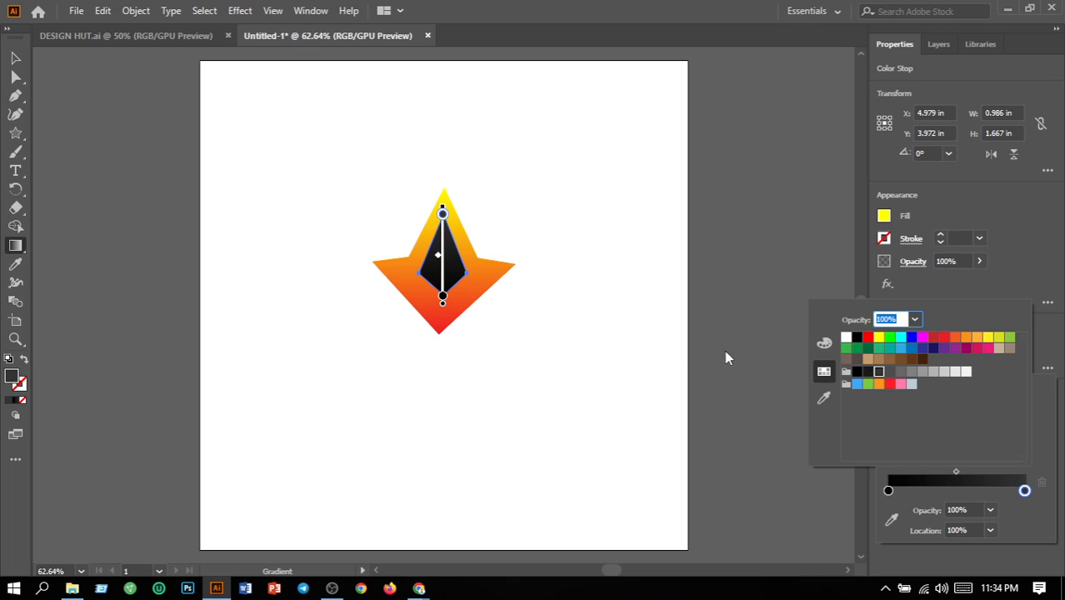
click(891, 372)
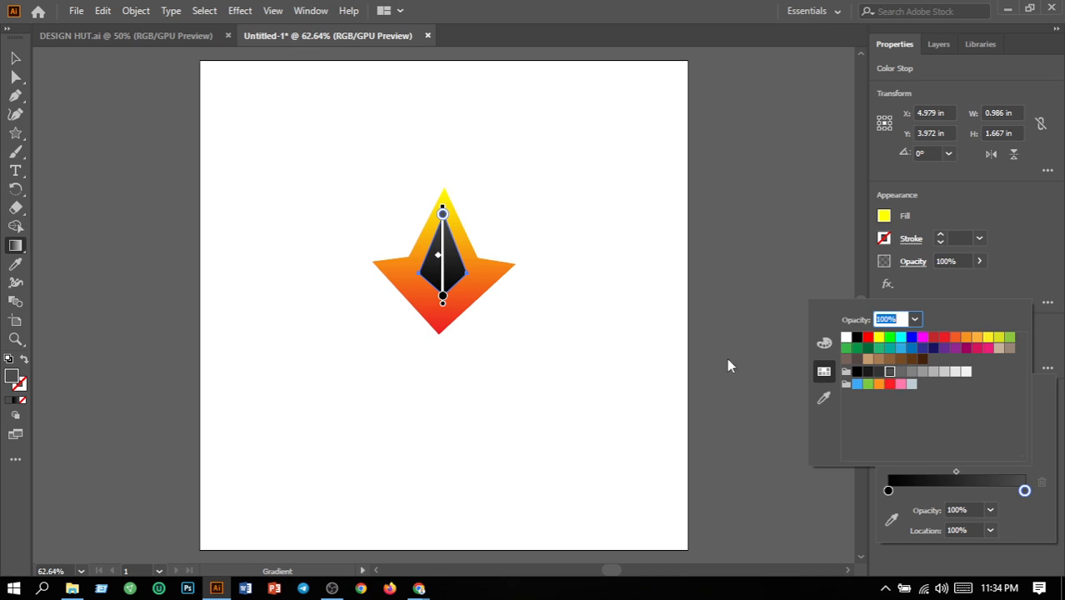
click(902, 372)
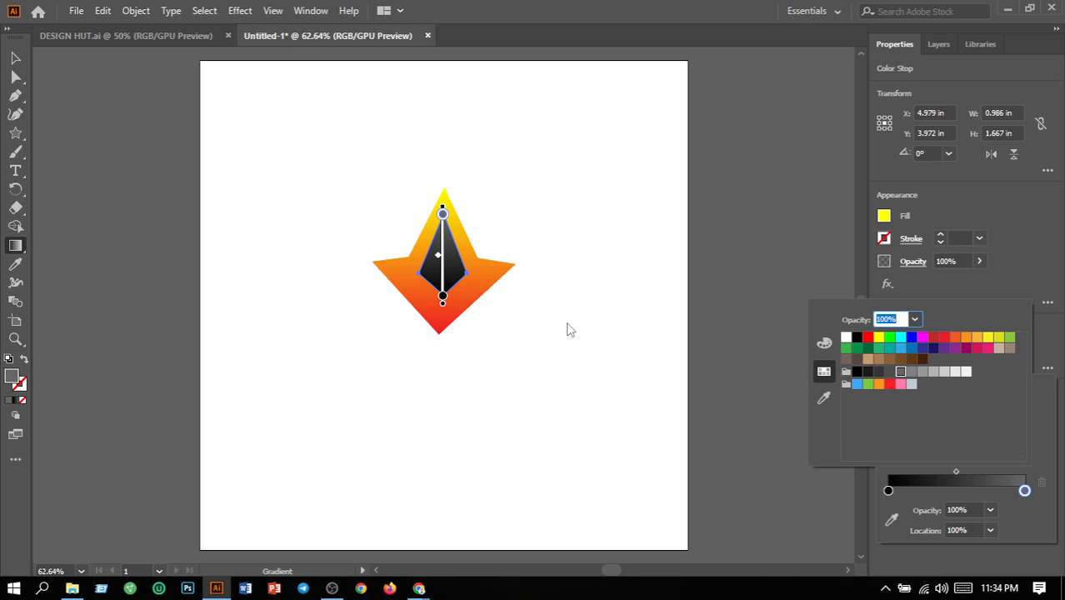
click(22, 58)
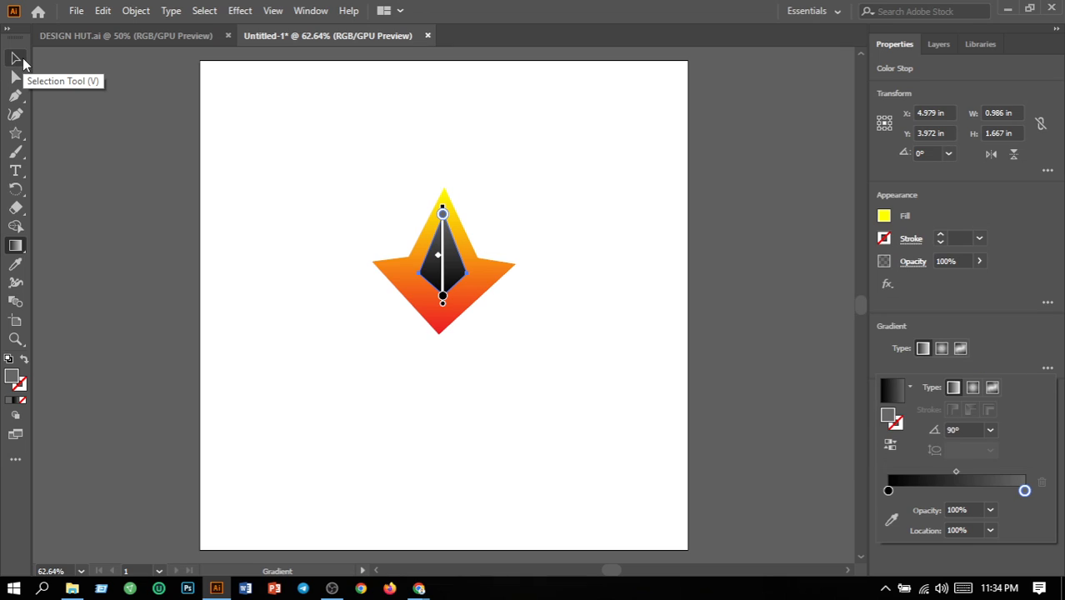
click(22, 58)
click(526, 407)
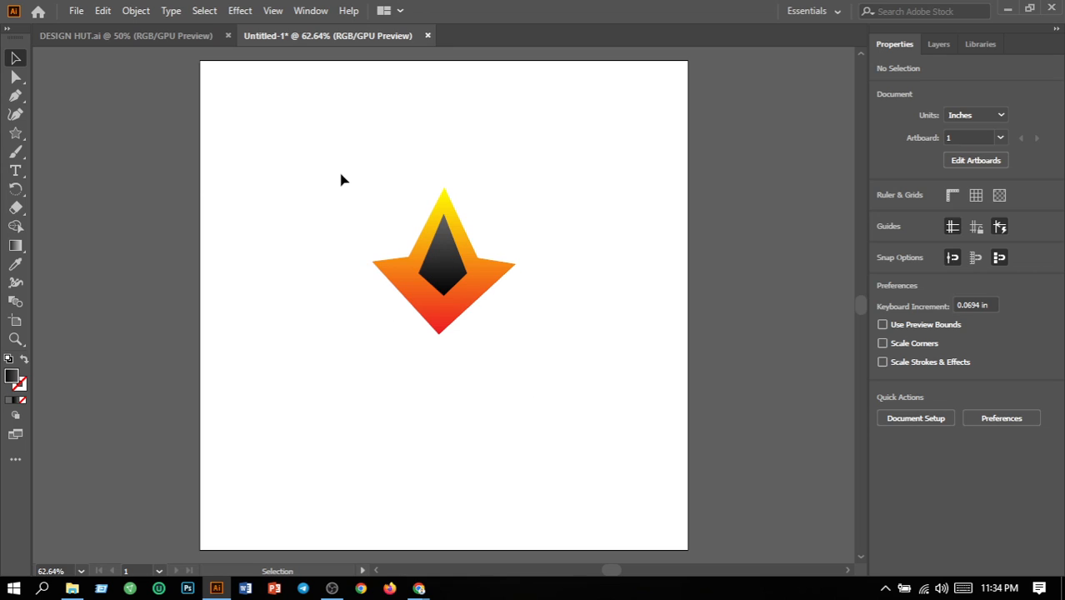
drag(342, 179, 533, 405)
click(536, 409)
drag(386, 223, 509, 378)
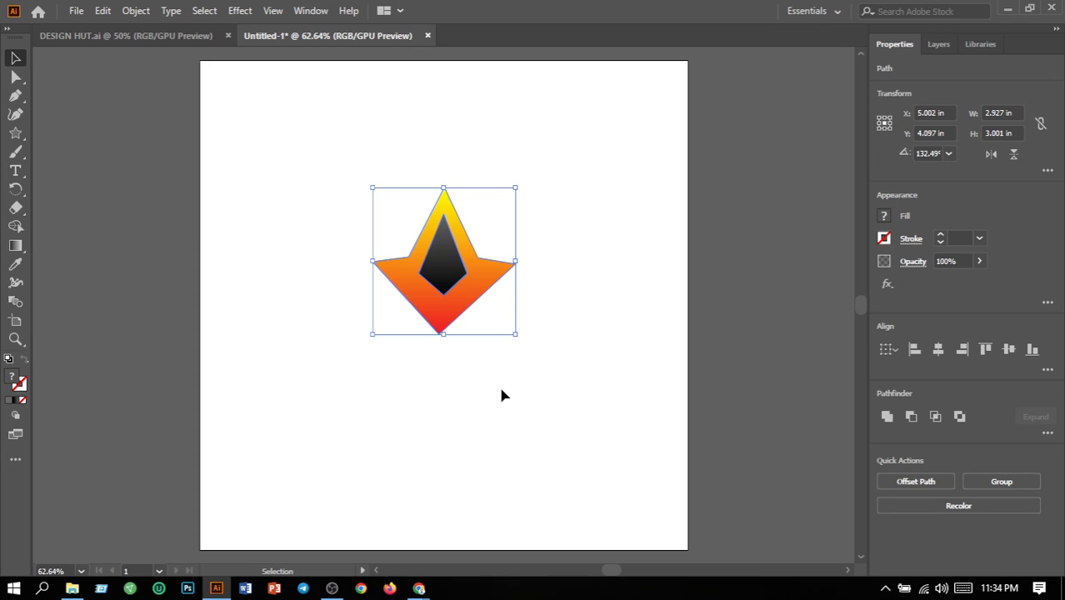
click(501, 396)
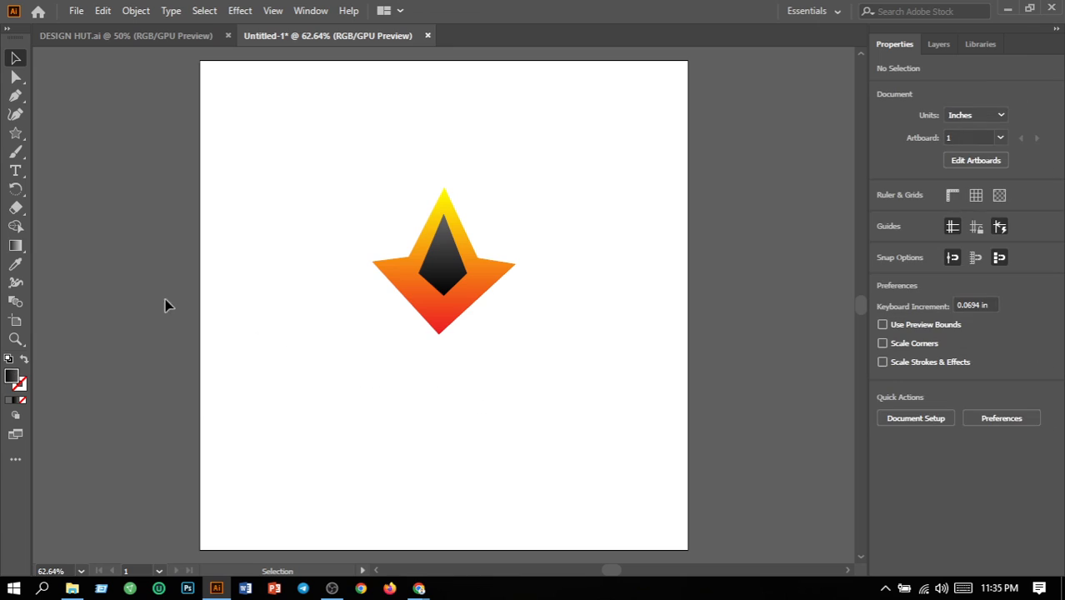
Draw a square about 4.4 in wide over the emblem with the Rectangle tool and slightly round all its corners
drag(15, 133, 79, 133)
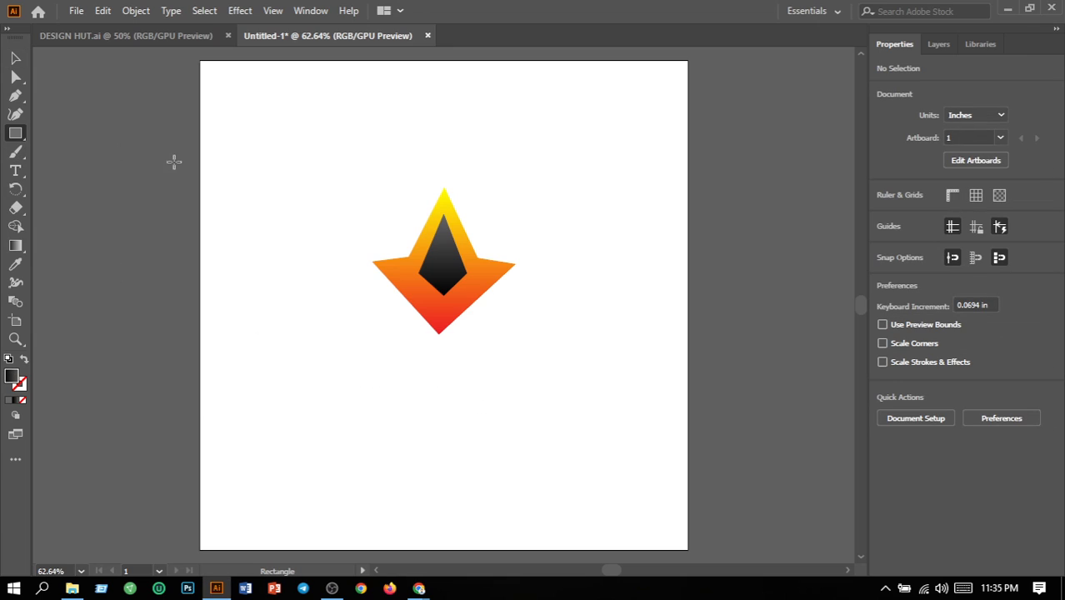
drag(335, 164, 550, 364)
key(shift)
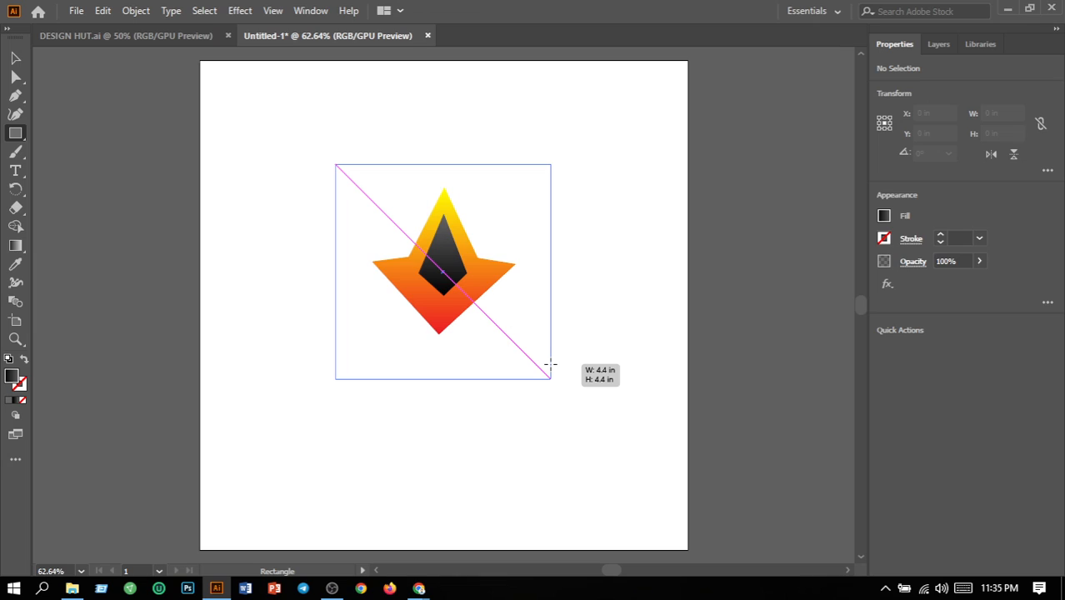
drag(550, 363, 551, 364)
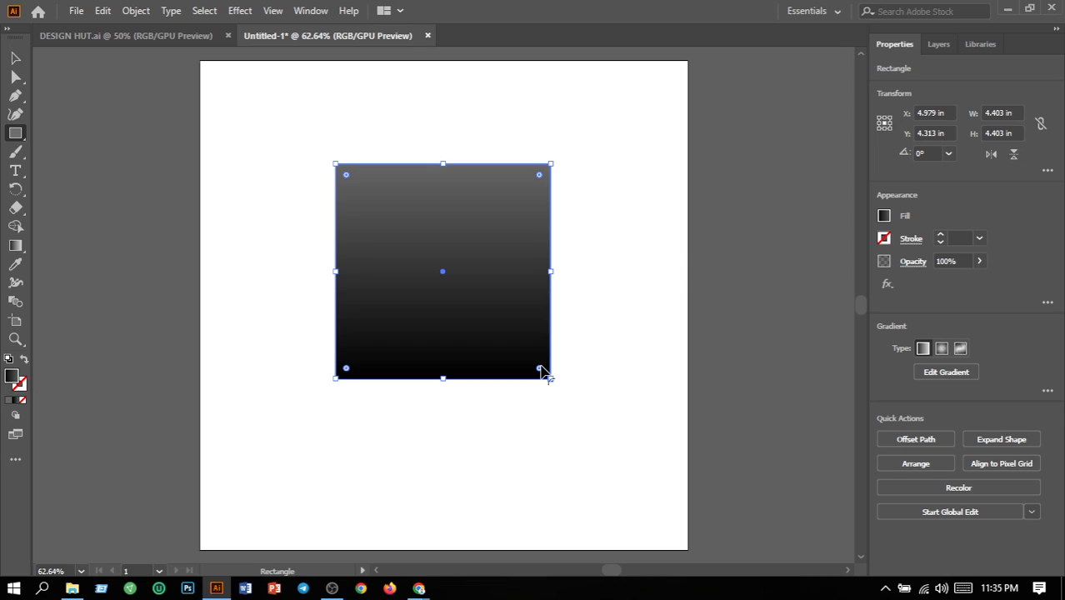
drag(540, 372, 536, 364)
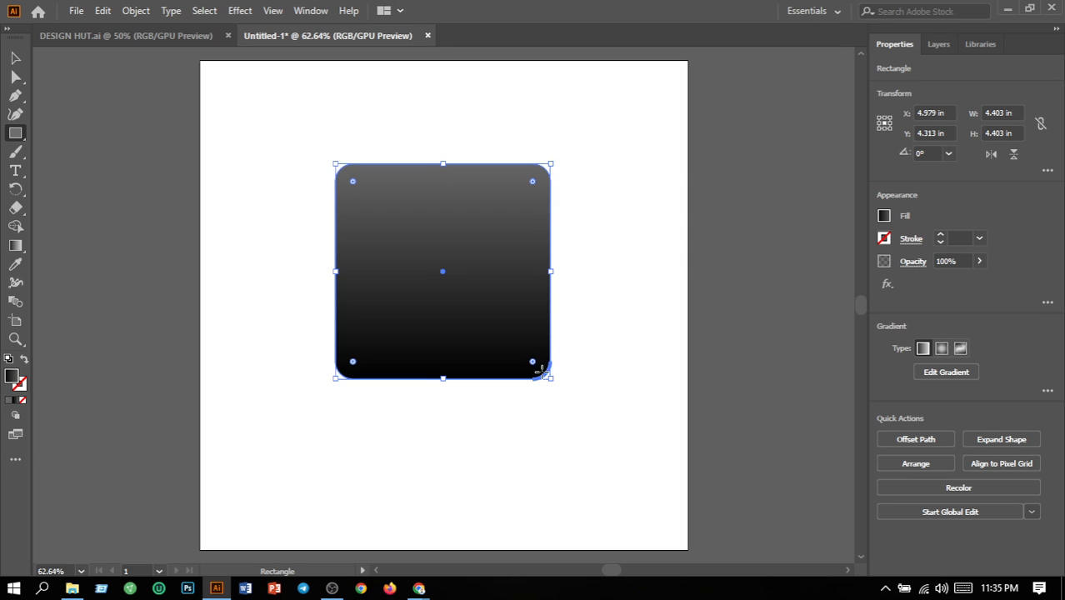
Replace the rounded square's gradient with a solid 666666 grey fill and deselect the square
click(610, 418)
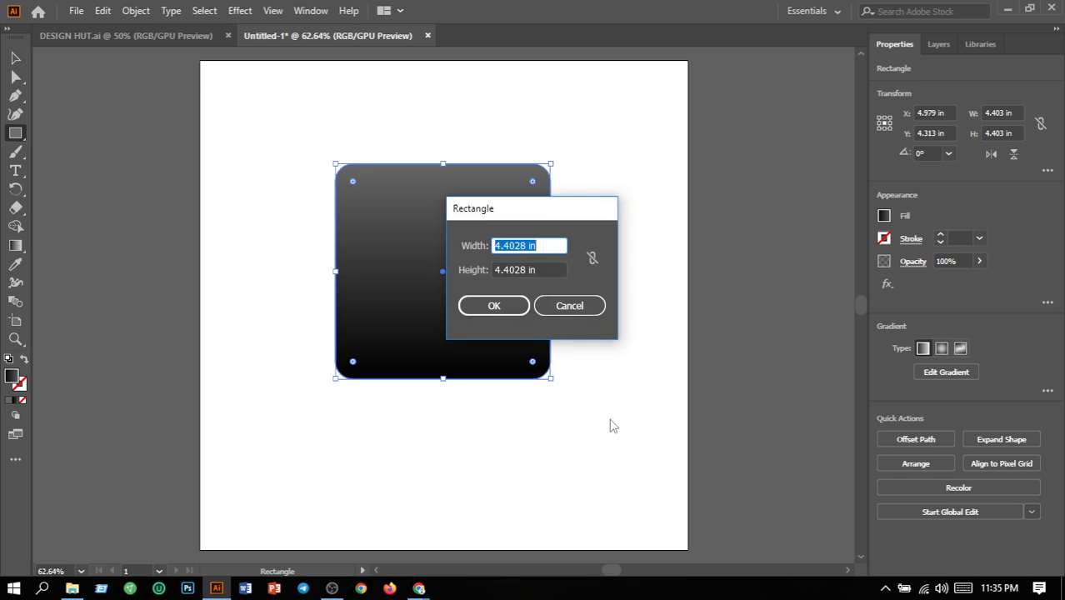
click(568, 306)
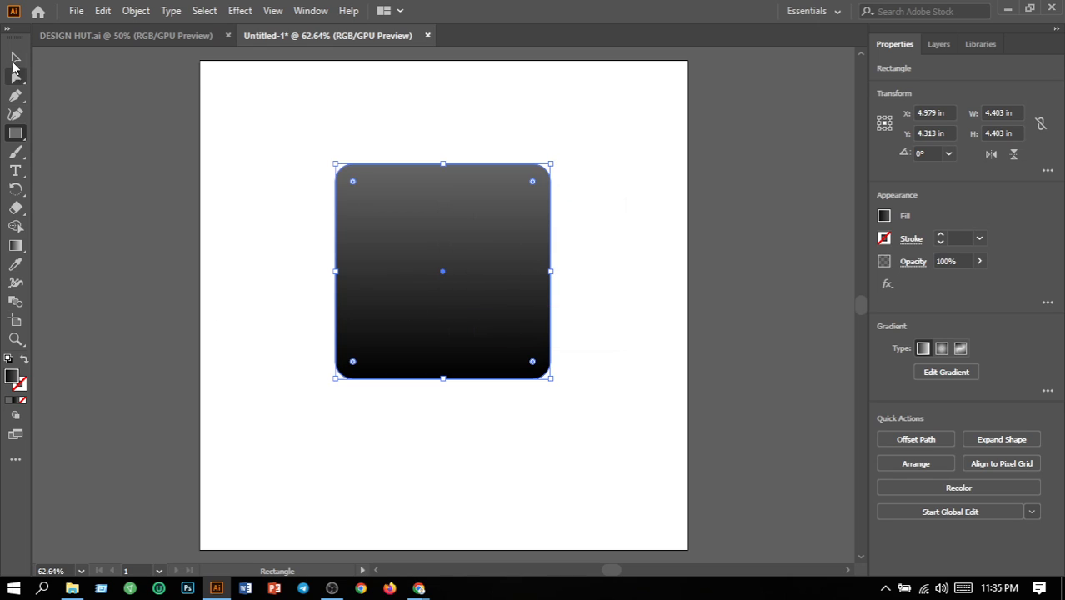
click(14, 60)
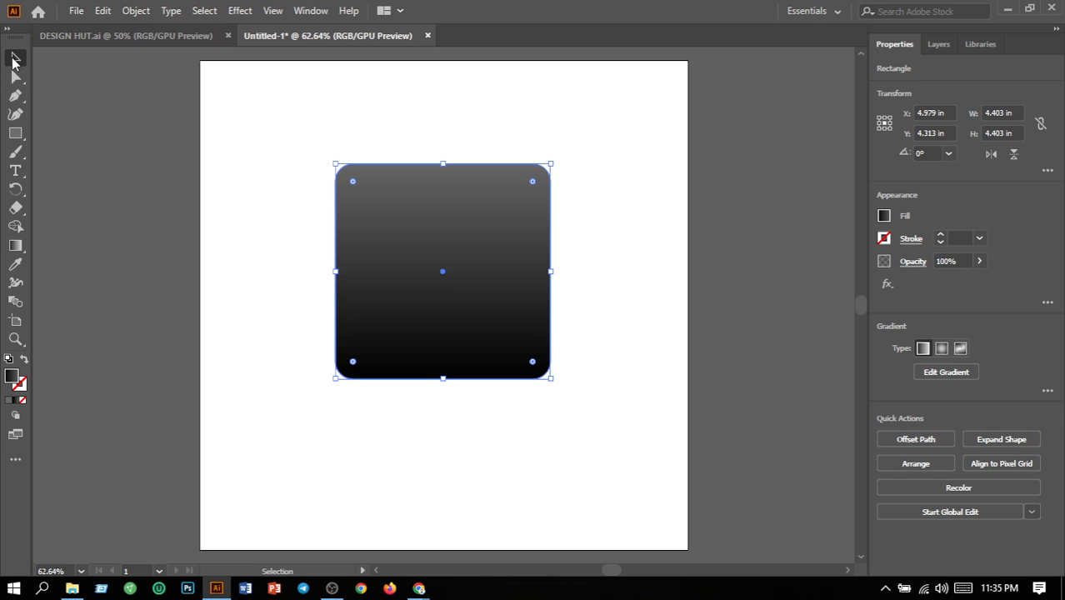
click(238, 348)
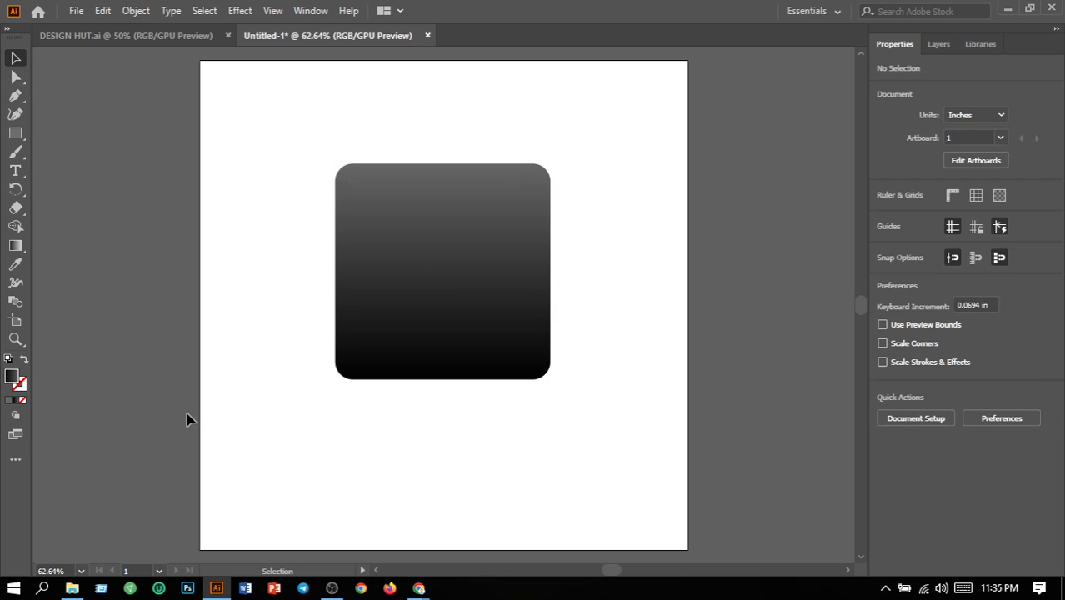
click(10, 402)
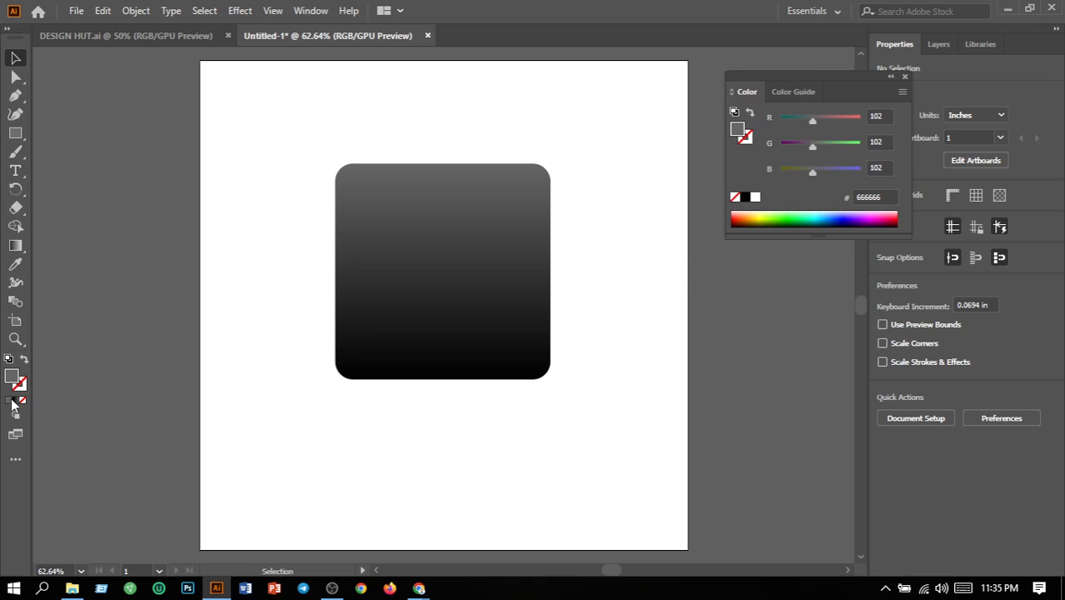
click(468, 329)
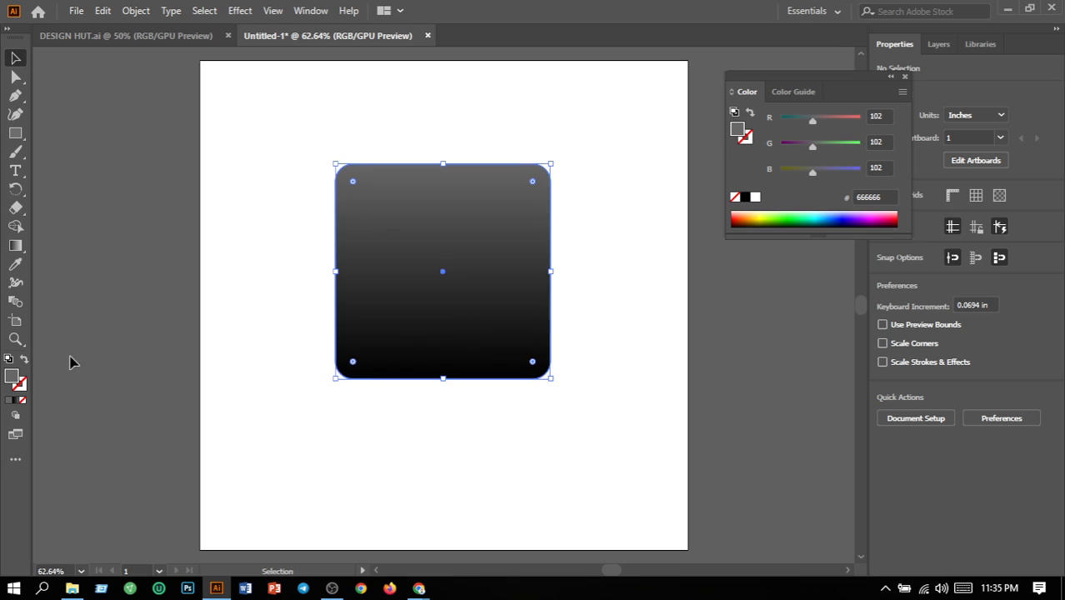
click(10, 401)
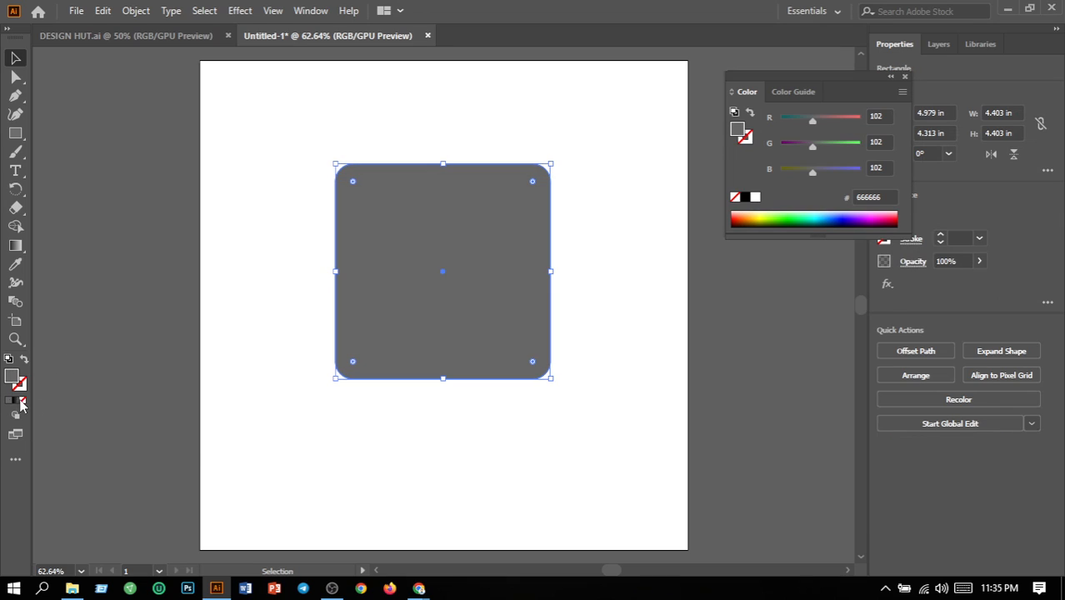
click(226, 440)
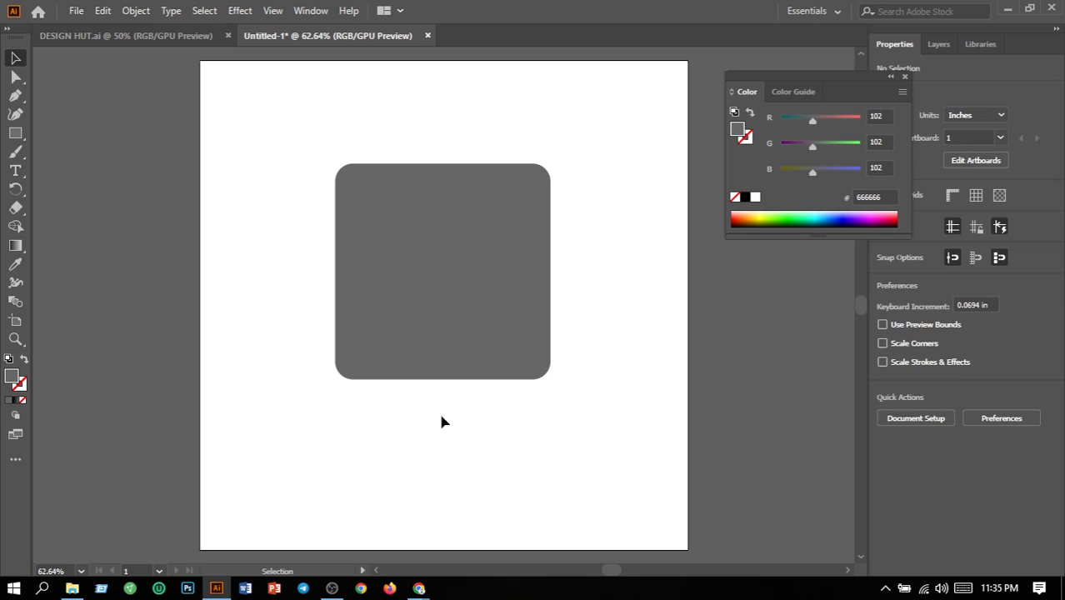
click(905, 76)
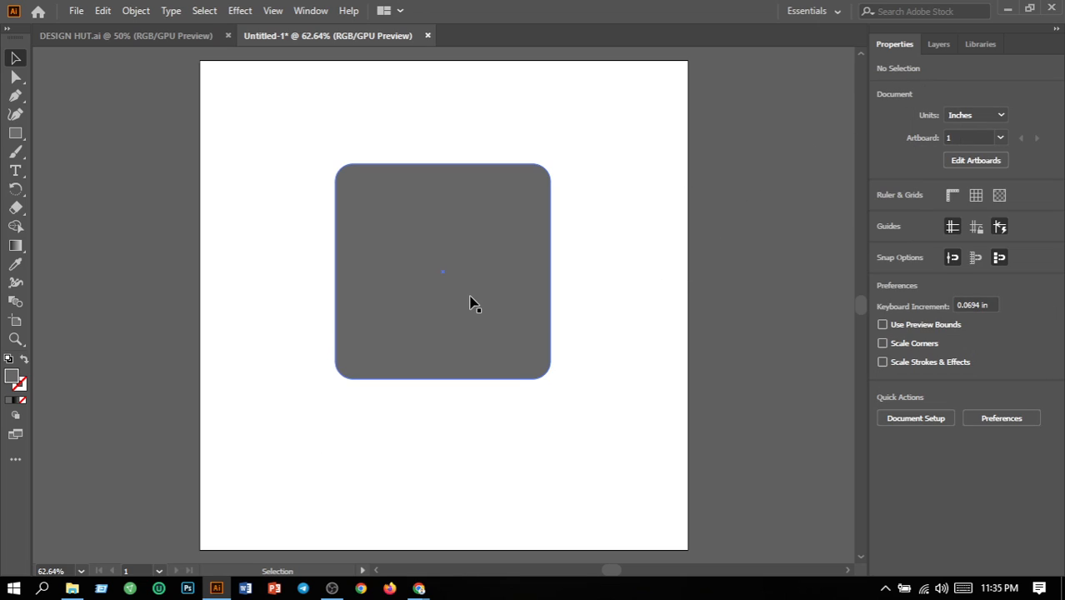
Send the grey rounded square to the back, behind the star emblem and kite, and deselect it
click(135, 11)
click(529, 258)
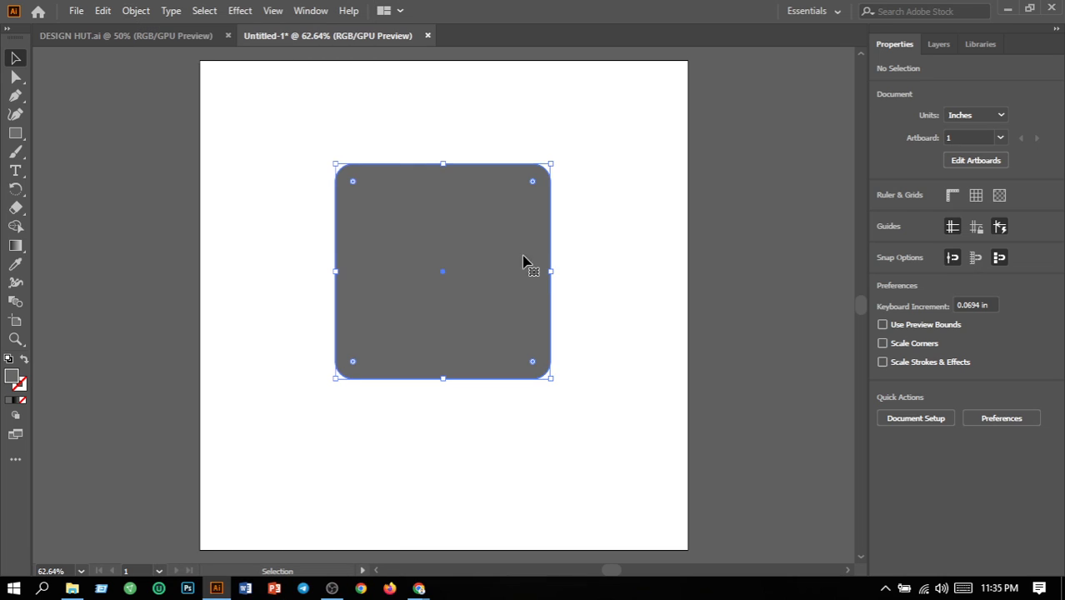
click(136, 10)
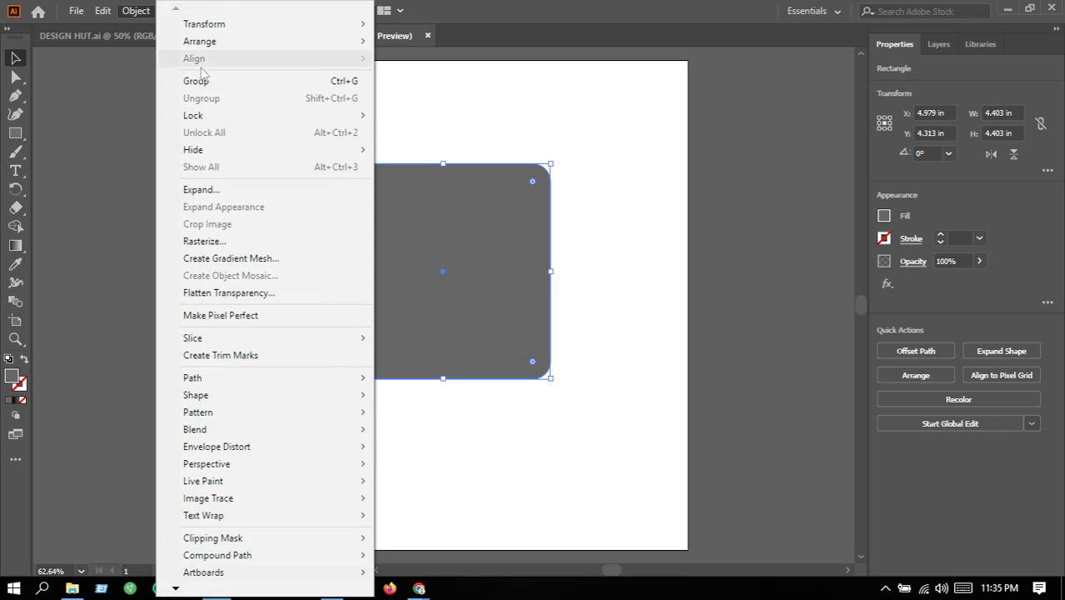
mouse_move(265, 41)
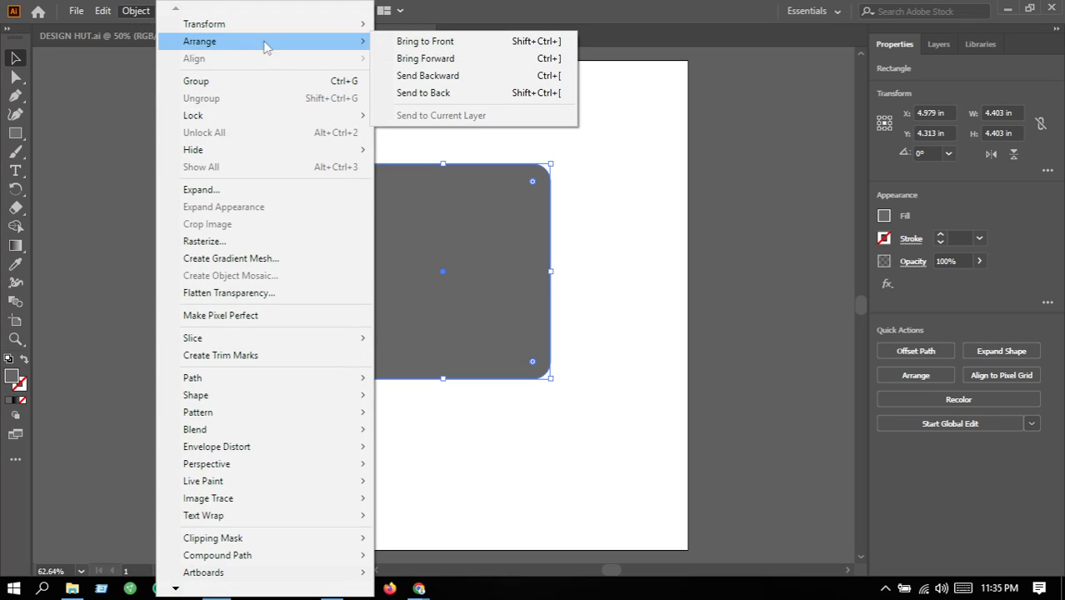
click(427, 94)
click(658, 263)
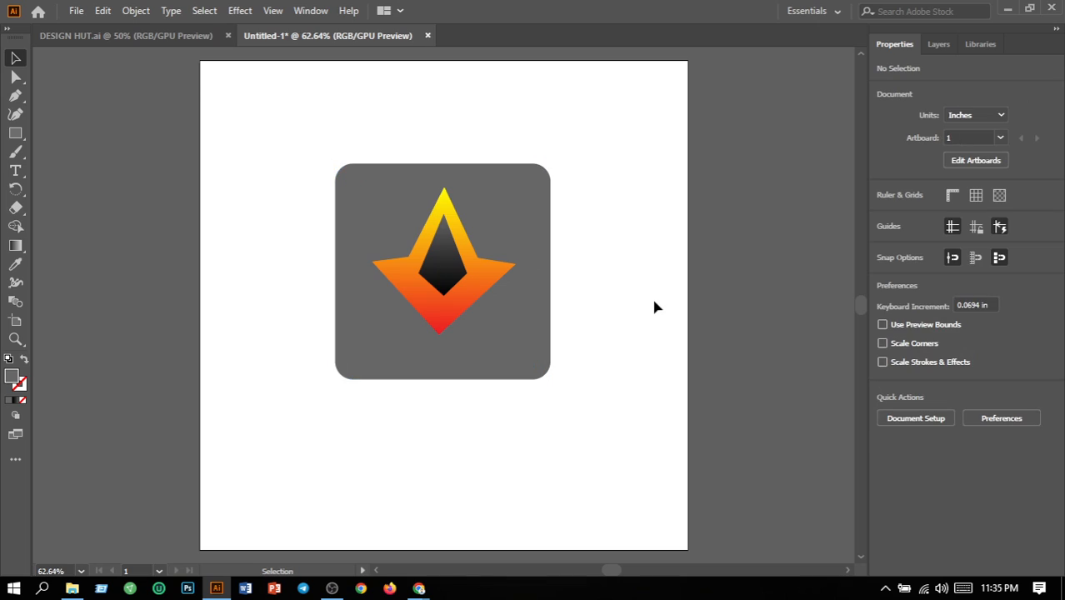
Move the star emblem and its inner kite together straight down 0.22 in to centre them in the rounded square
click(451, 268)
shift+click(452, 271)
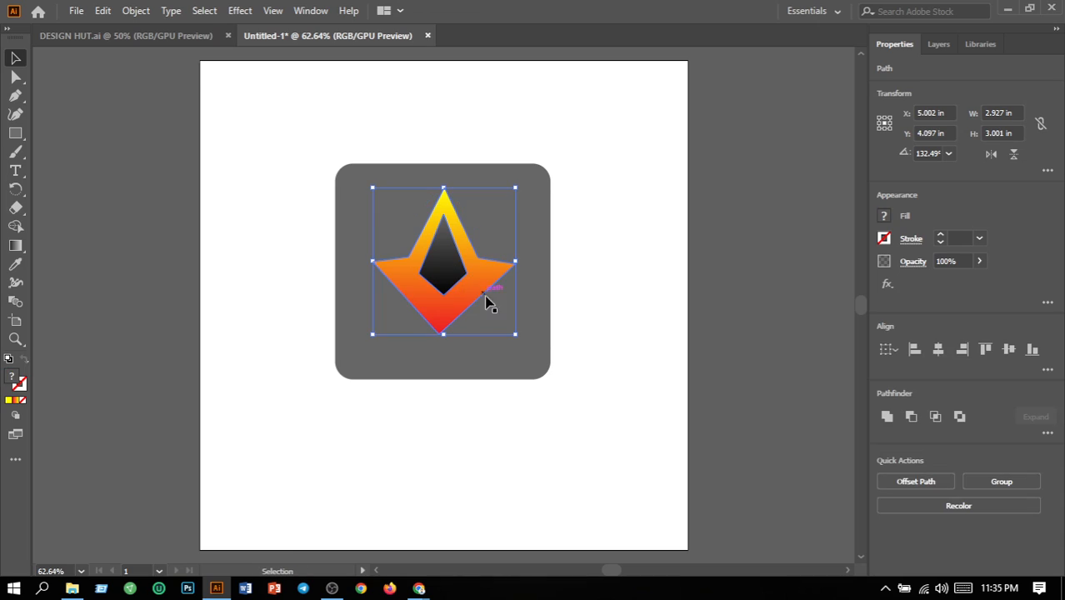
drag(461, 320, 465, 325)
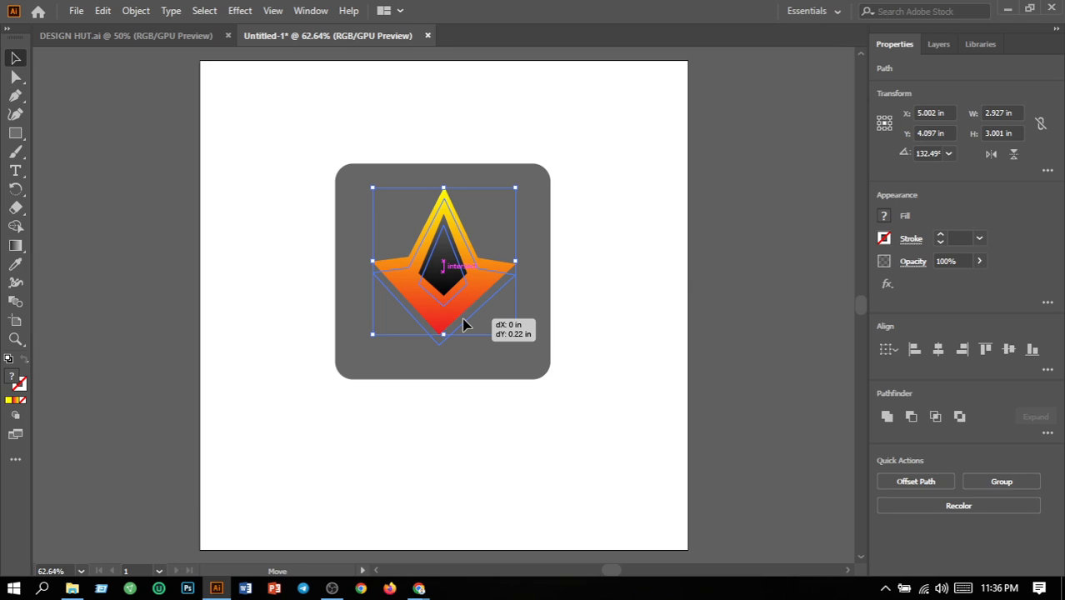
drag(465, 325, 466, 326)
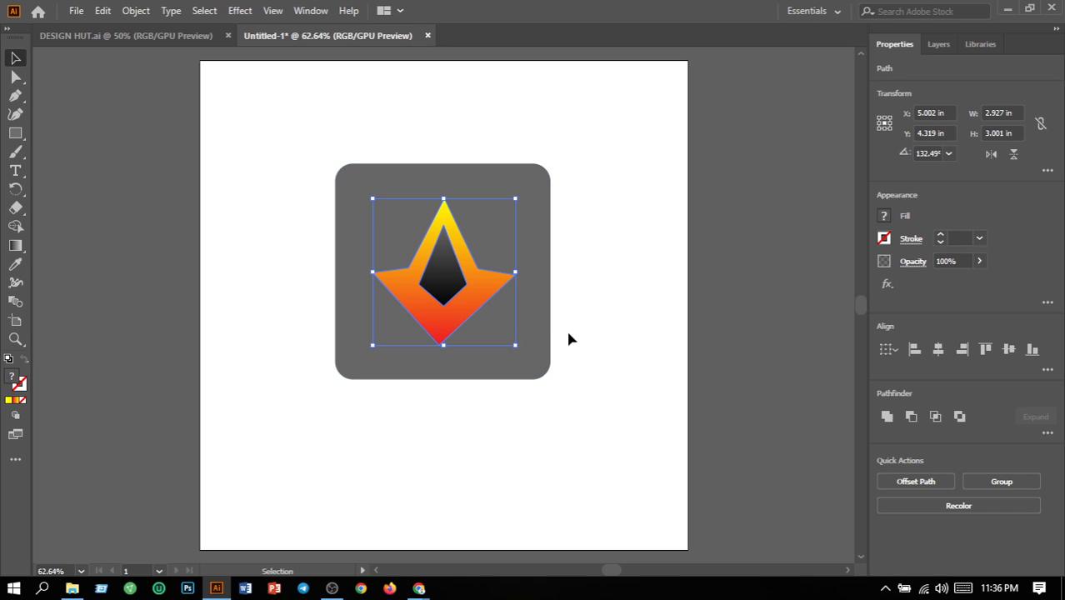
click(629, 346)
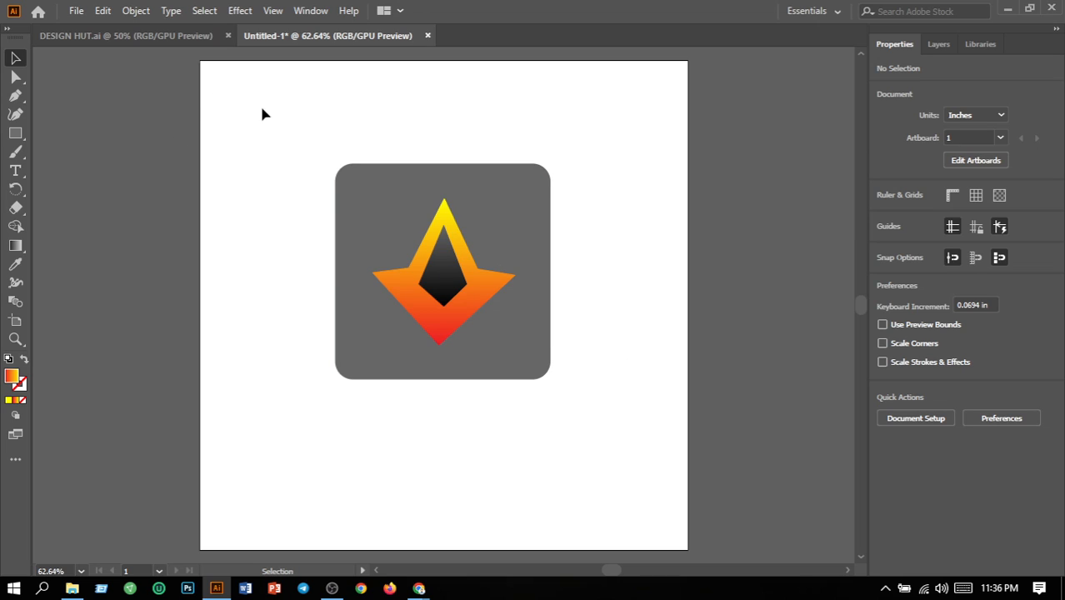
Scale the whole logo, including the rounded square, down proportionally to about 1.83 in wide and shift it slightly right of the artboard's centre
drag(262, 113, 638, 416)
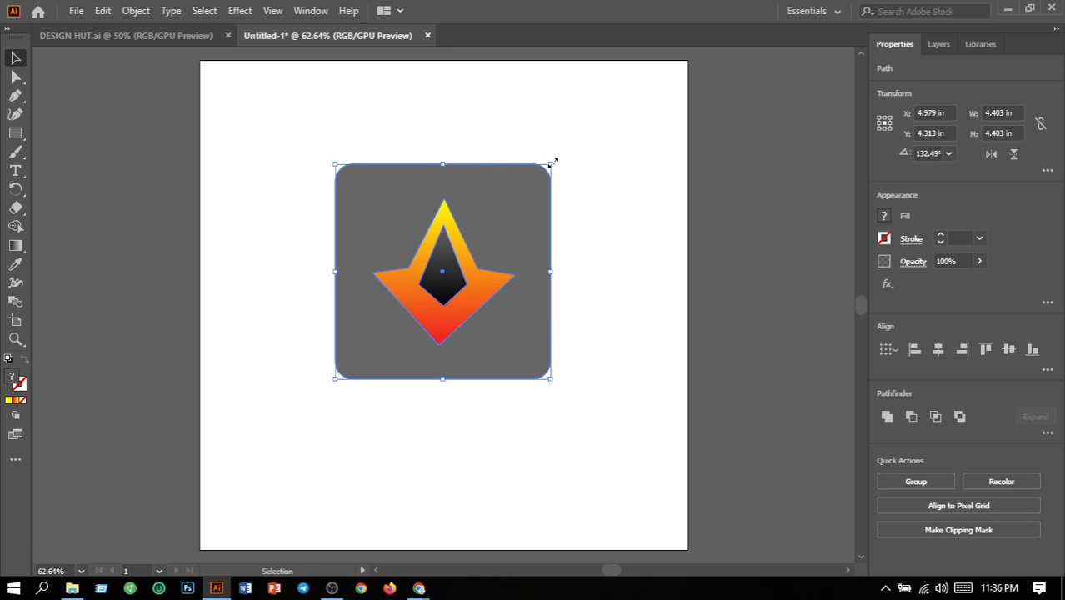
drag(554, 160, 447, 290)
drag(291, 260, 443, 447)
drag(409, 369, 505, 304)
click(598, 354)
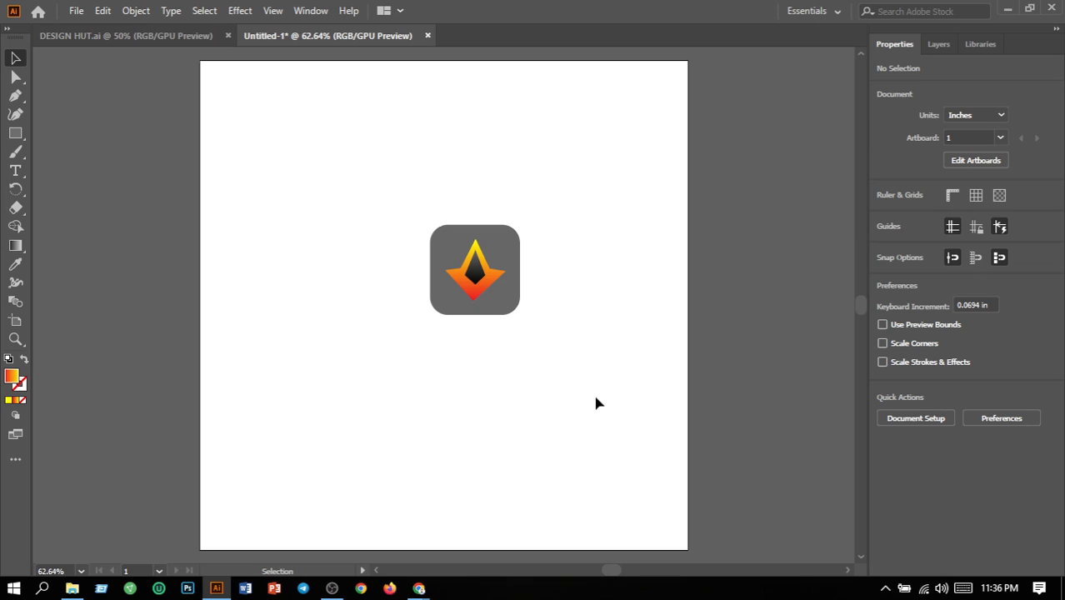
Move the complete small logo down and to the left, just below the artboard's centre, and deselect it
drag(362, 180, 689, 421)
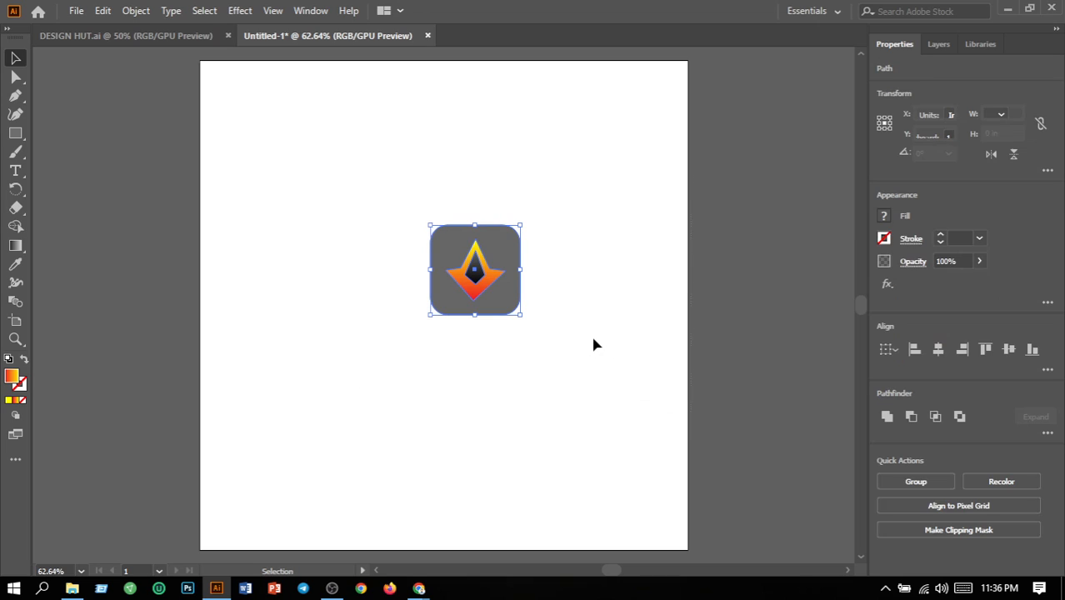
drag(485, 309, 428, 347)
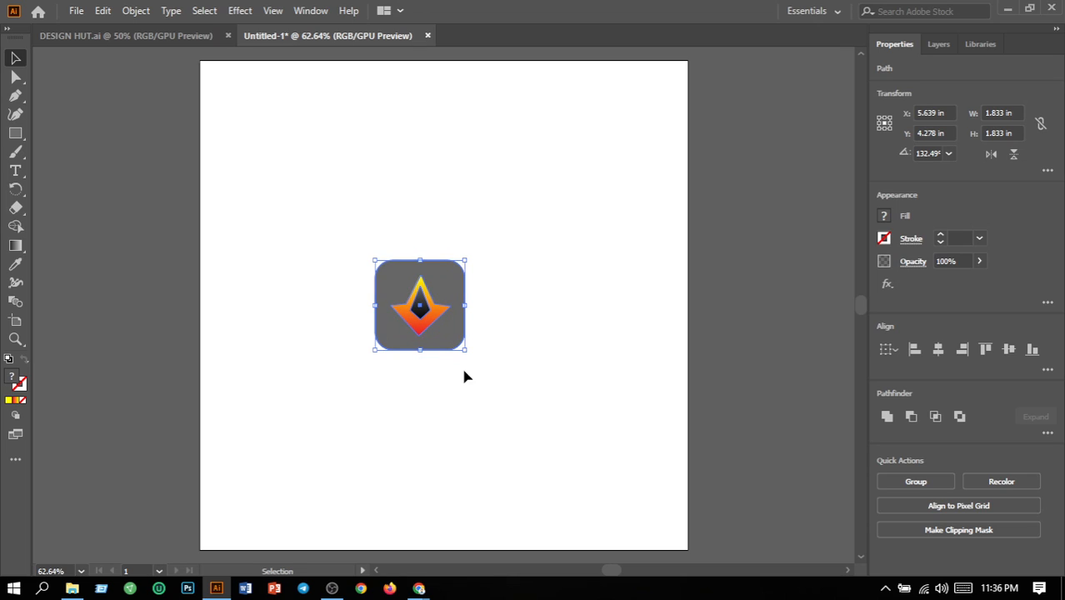
click(510, 399)
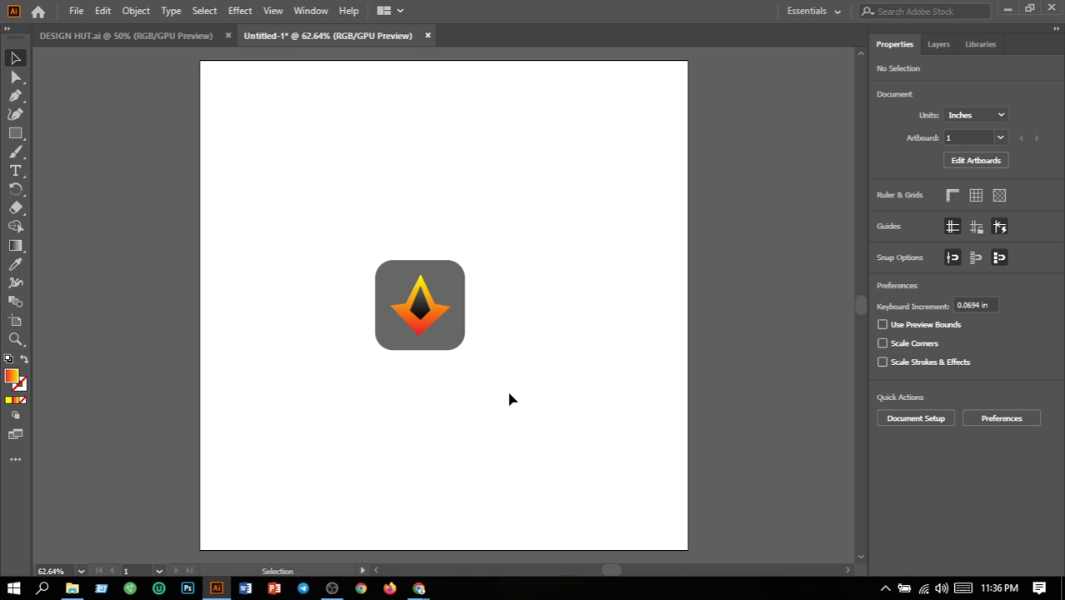
click(332, 589)
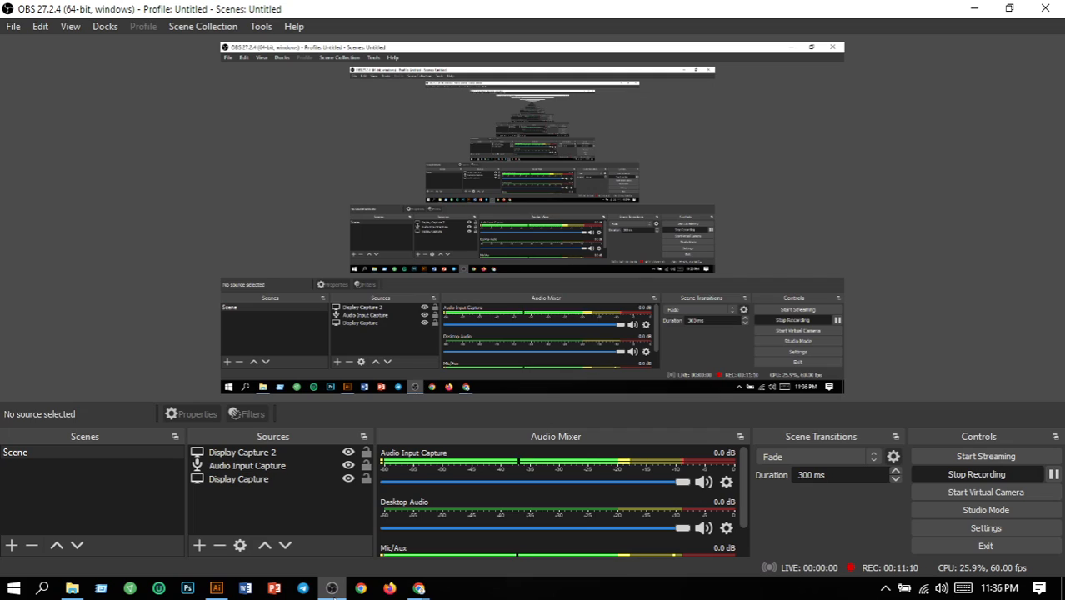